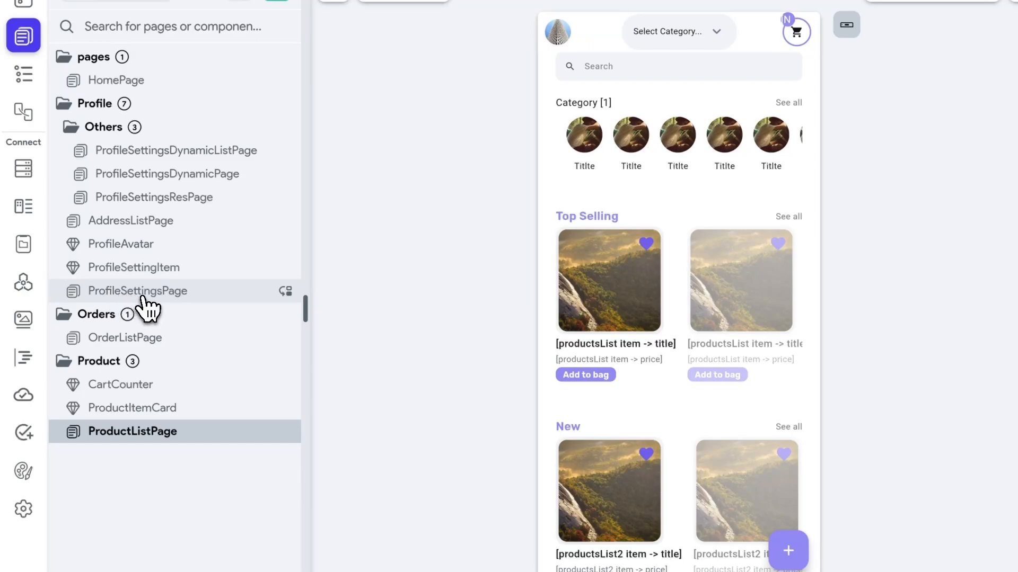
Add a page named ProductDetailPage to the Product folder from the e-commerce template Product 3 - Clothing, using My Theme.
click(103, 128)
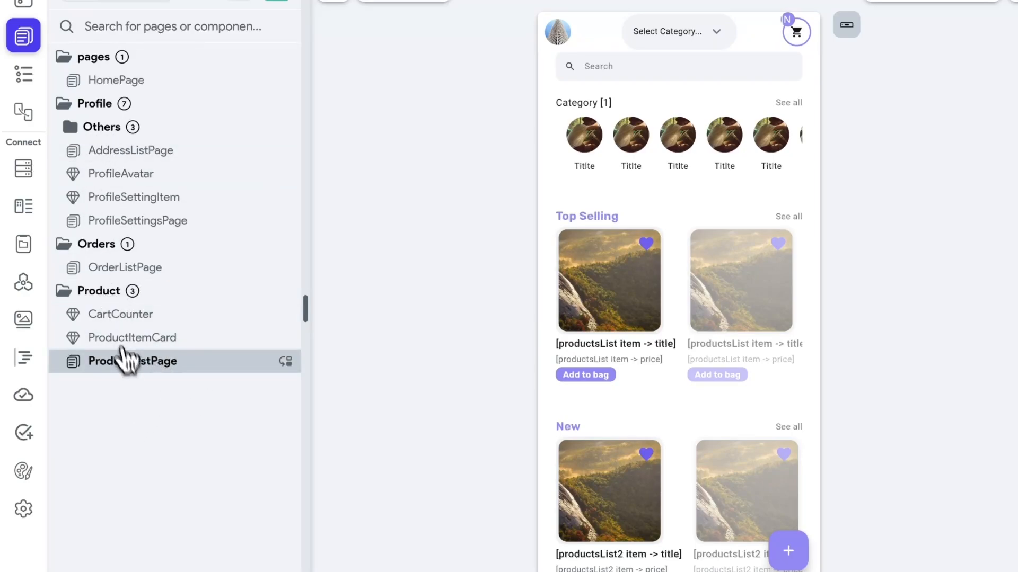
click(103, 292)
click(104, 291)
right_click(105, 294)
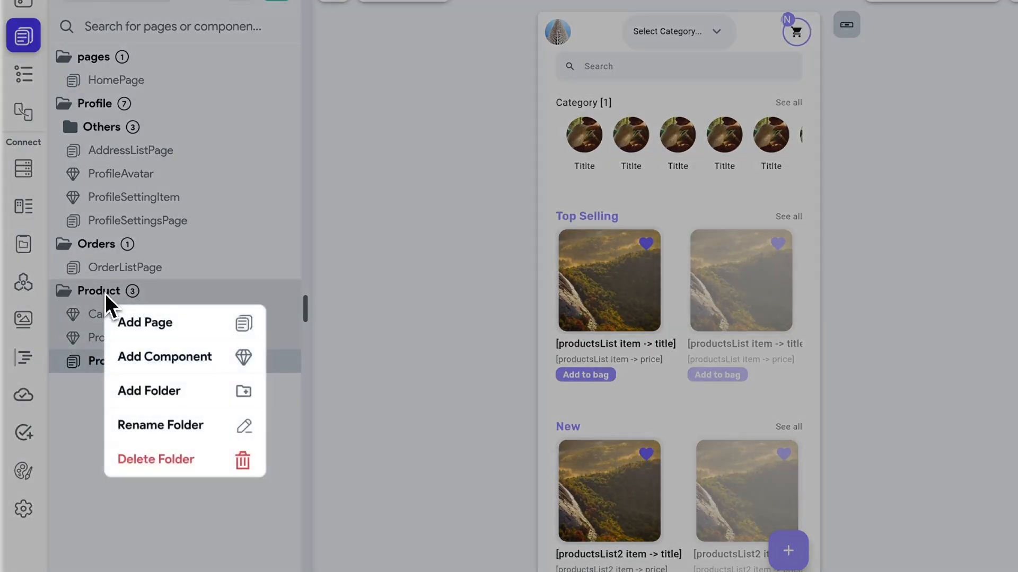
click(168, 328)
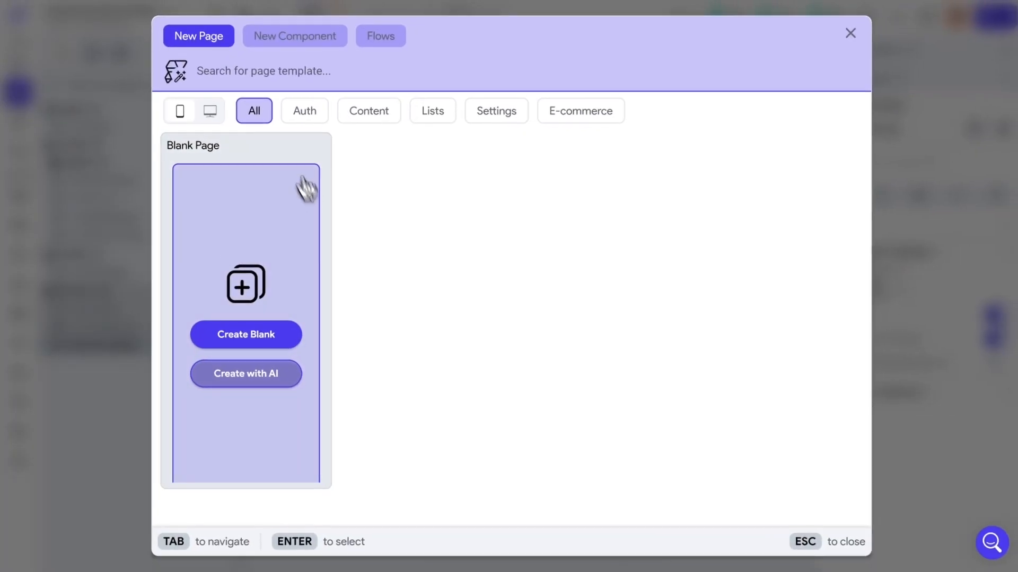
click(583, 116)
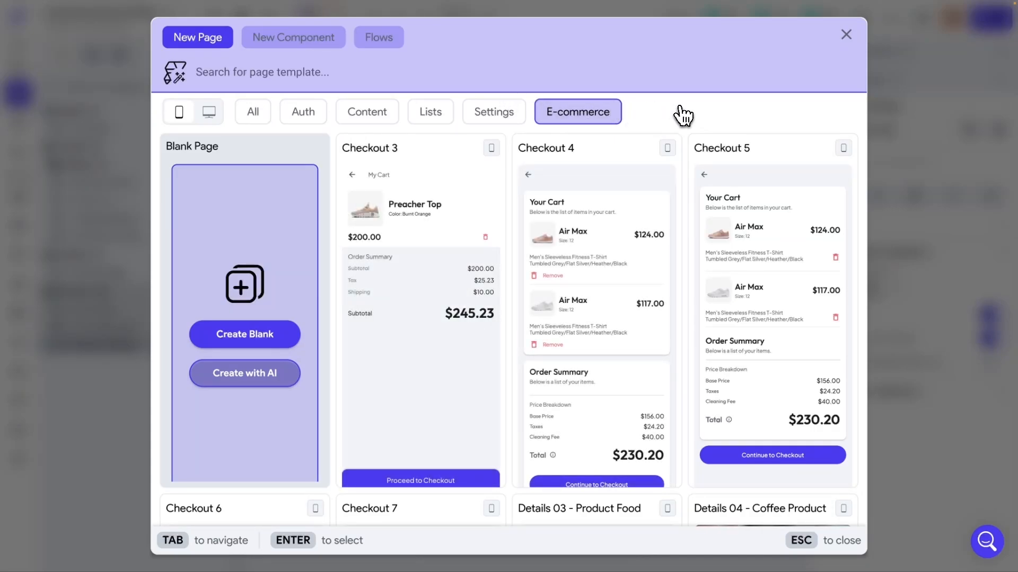
scroll(636, 169, down, 10)
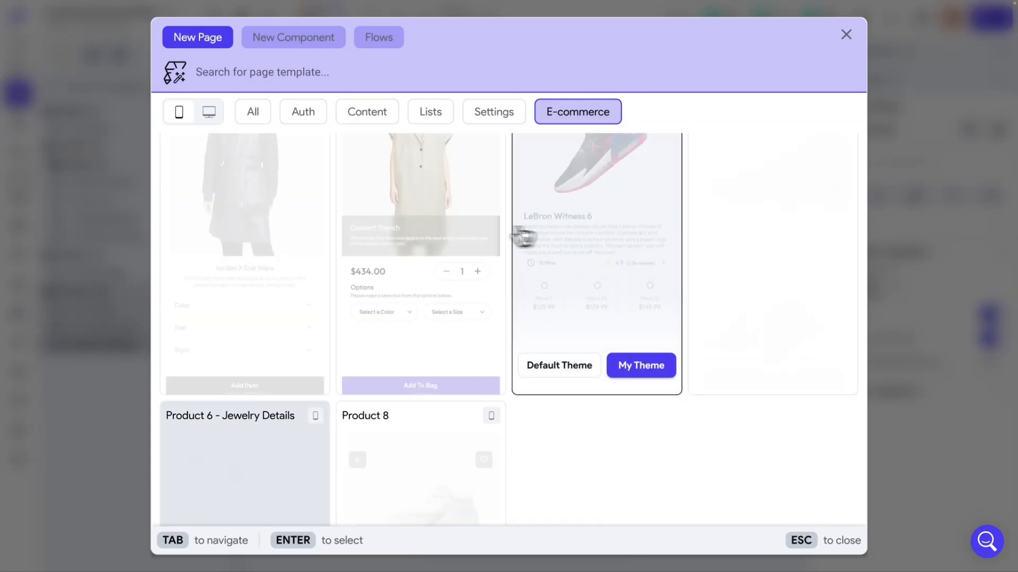
scroll(431, 239, up, 3)
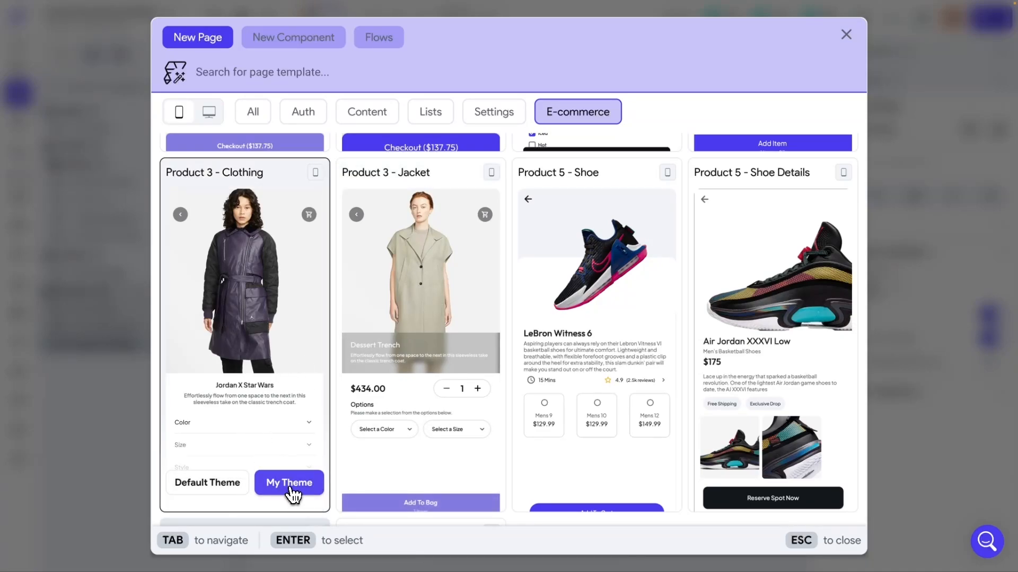
click(289, 485)
text(ProductDetailPage)
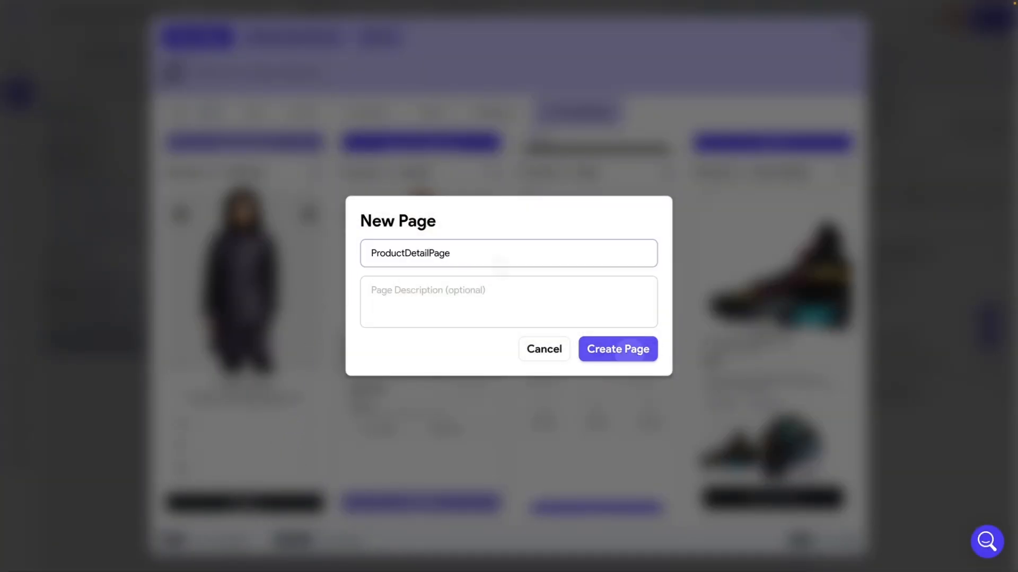
click(617, 349)
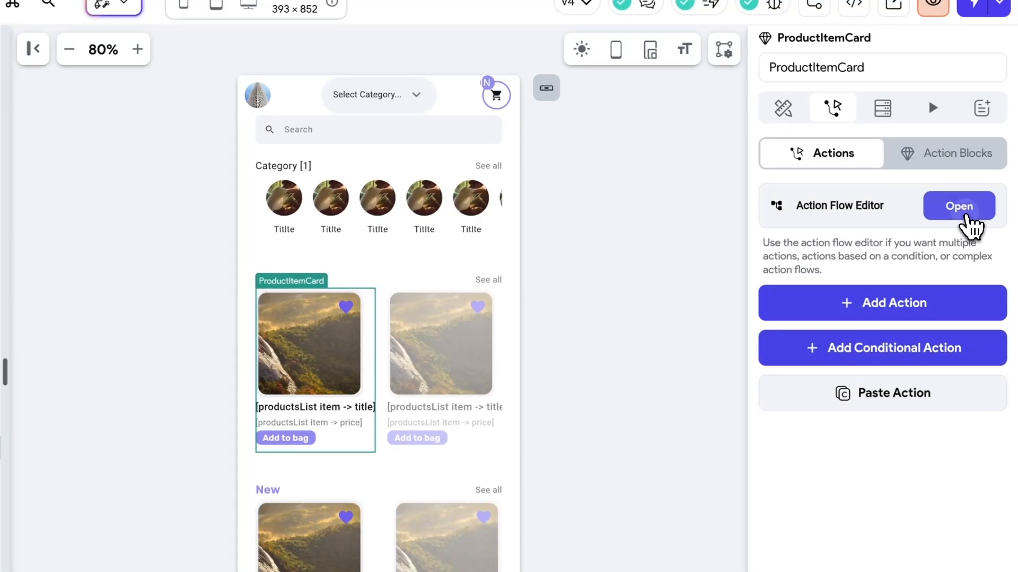
Give the ProductItemCard on ProductListPage an On Tap action that navigates to ProductDetailPage.
click(969, 215)
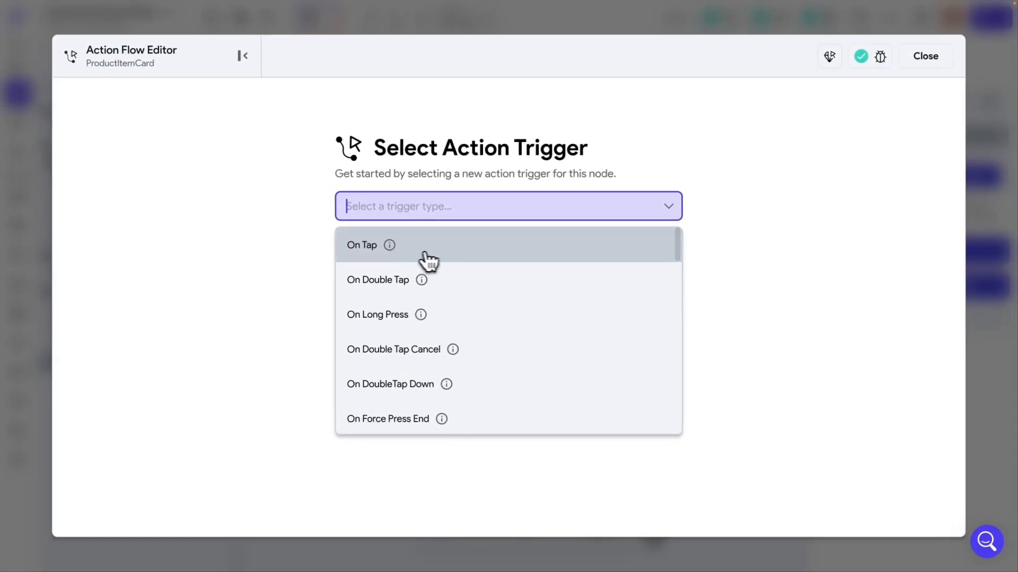
click(448, 257)
click(607, 350)
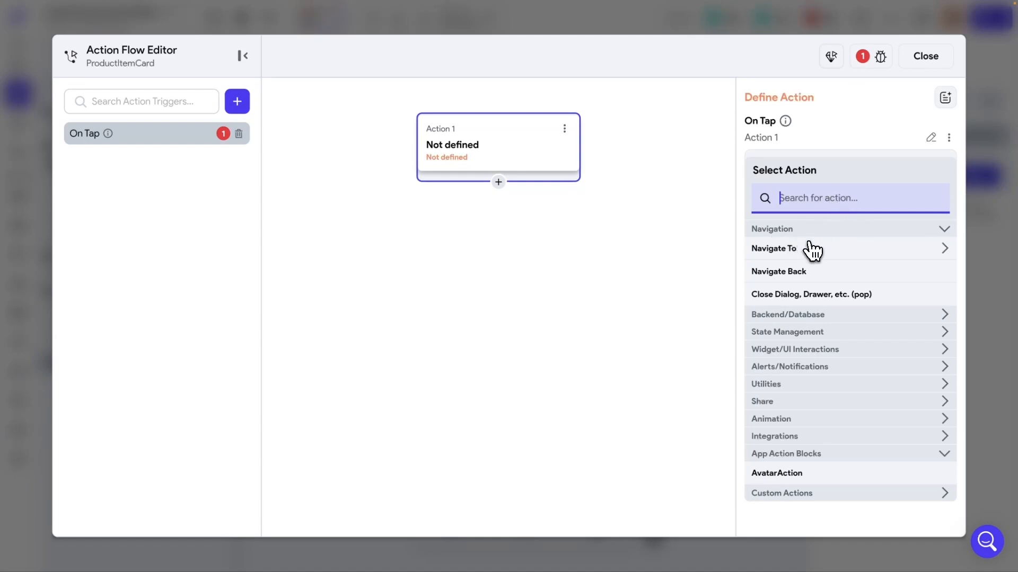
click(947, 253)
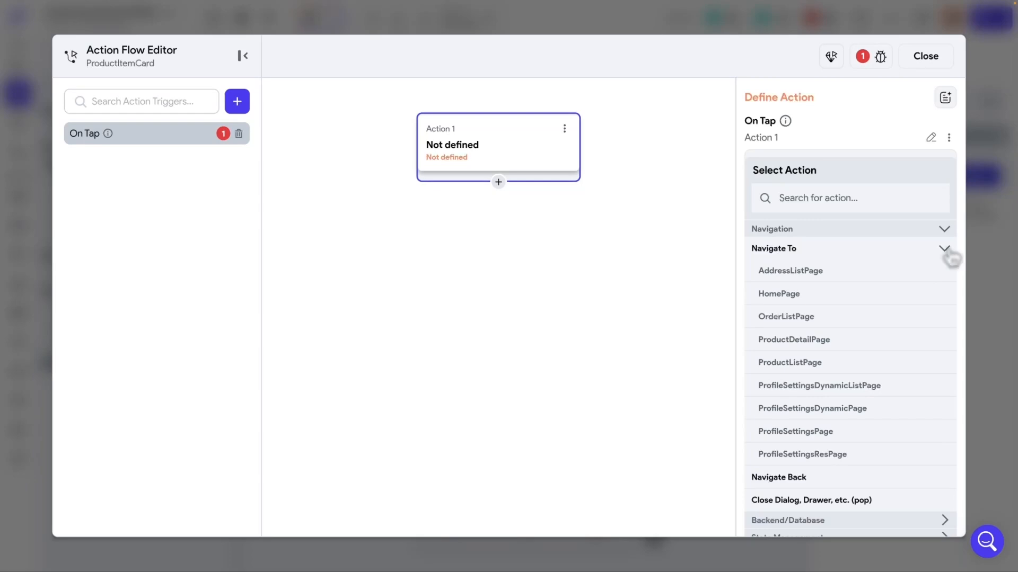
scroll(909, 263, down, 1)
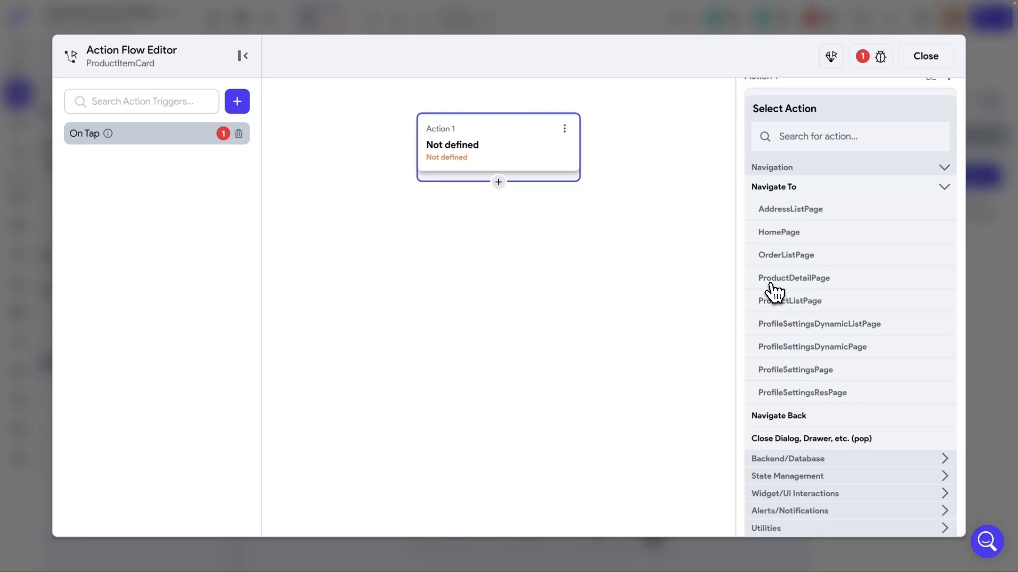
click(818, 285)
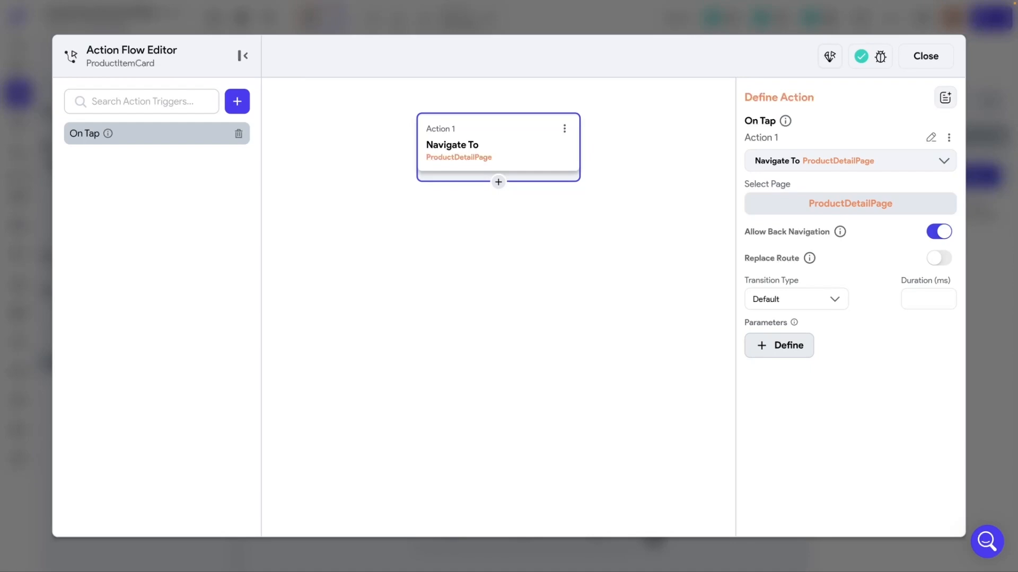
click(931, 62)
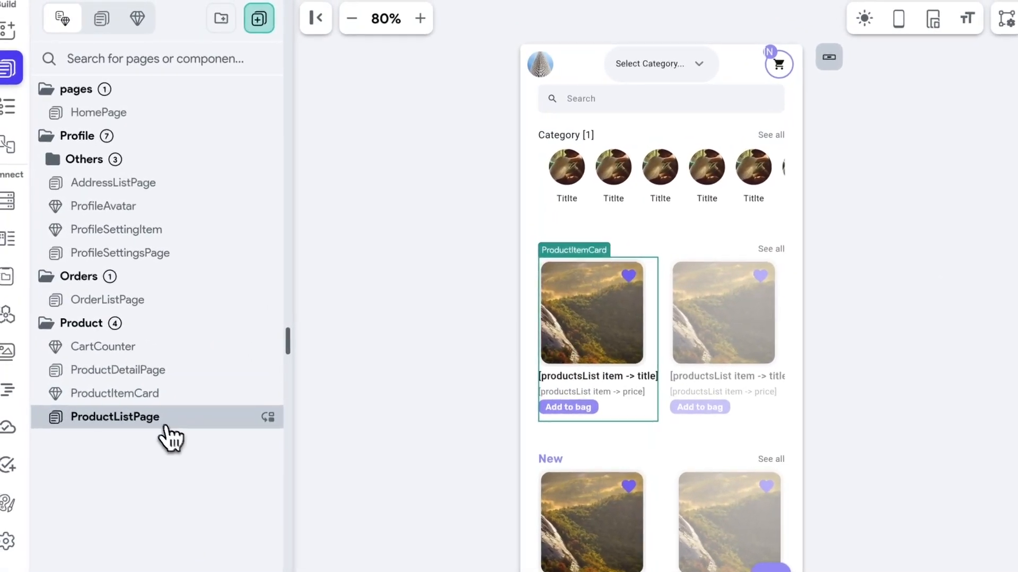
On ProductDetailPage, give the back icon button an On Tap action that navigates back.
click(131, 371)
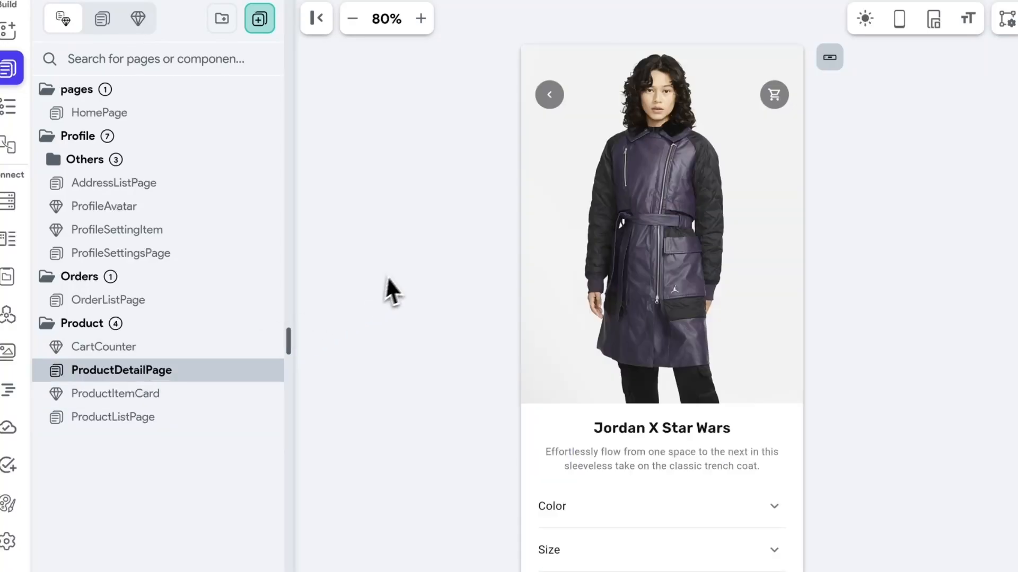
click(551, 102)
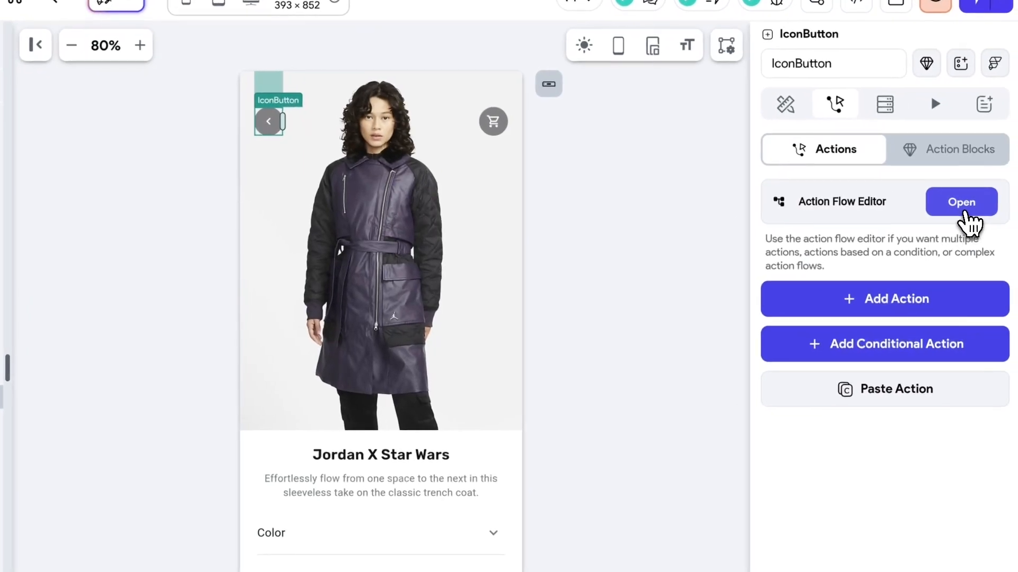
click(962, 207)
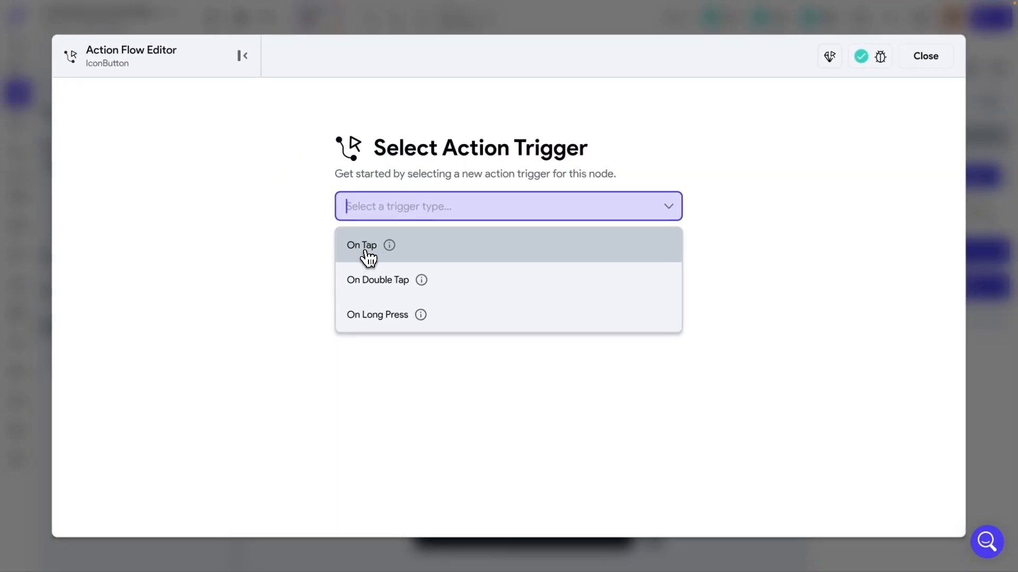
click(338, 254)
click(606, 354)
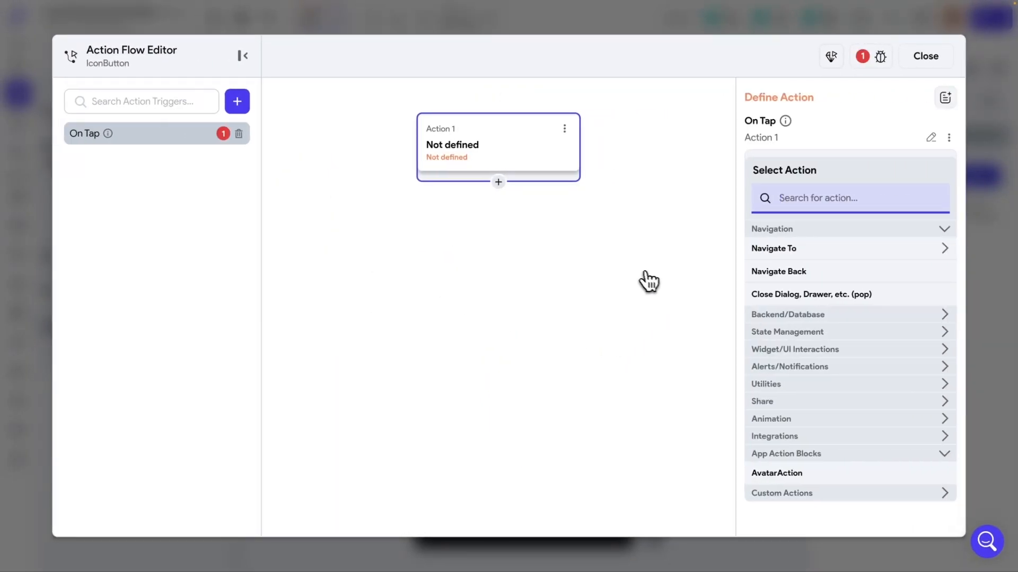
click(793, 273)
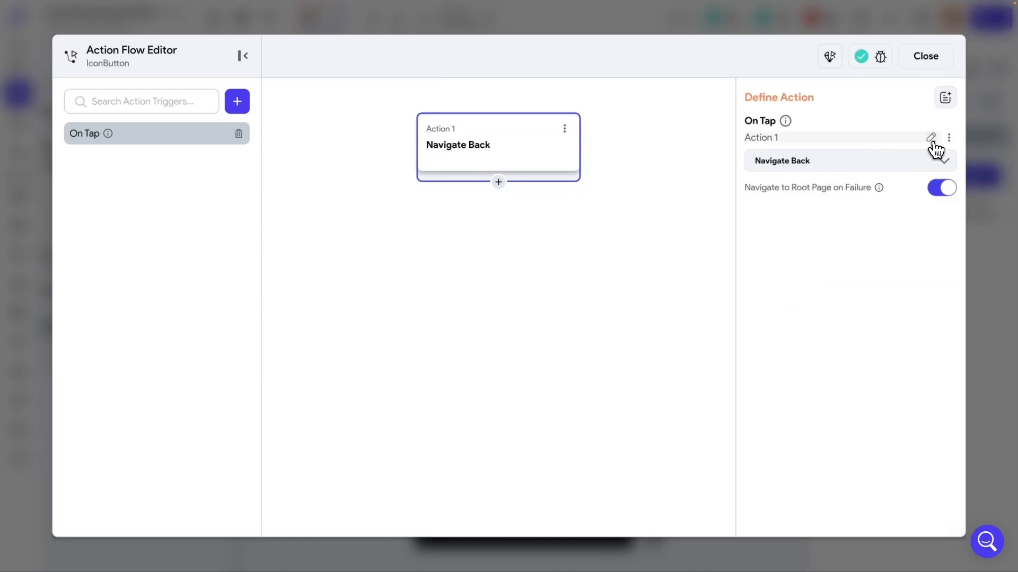
Enter a new name for the back button's Navigate Back action.
click(827, 138)
drag(814, 137, 717, 138)
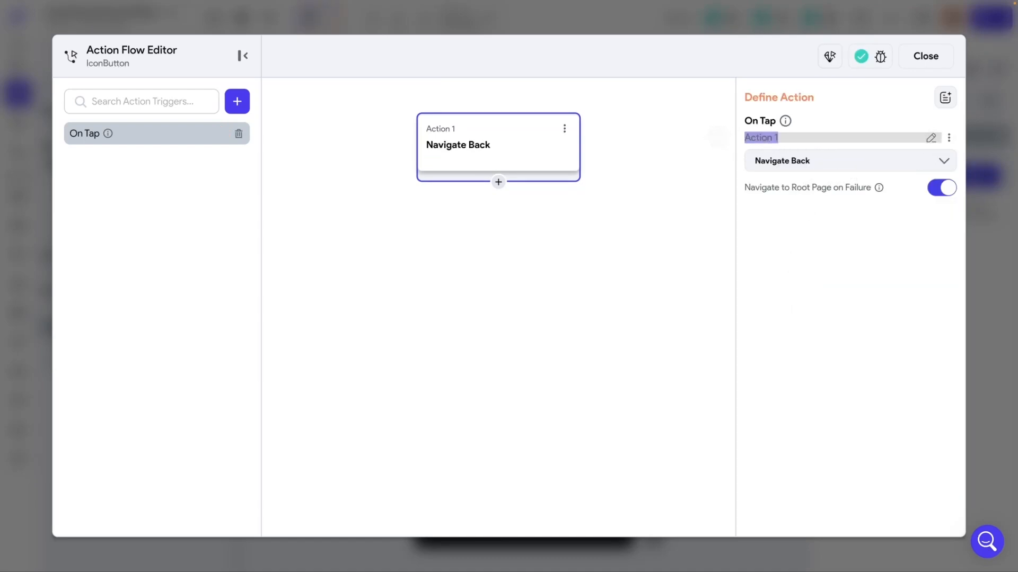
text(na)
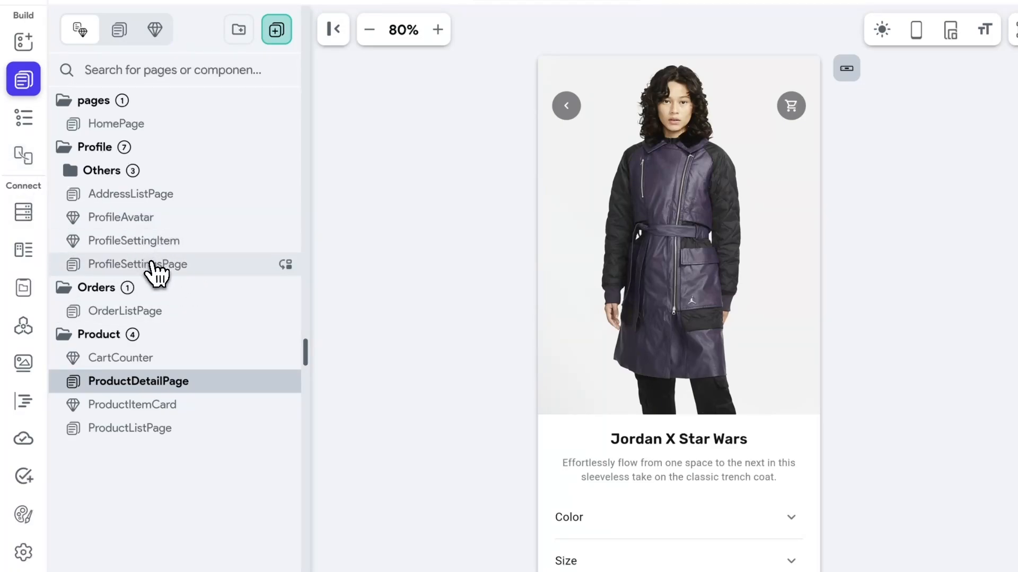
Review the On Tap action flow of the "Go to profile setting" button on HomePage.
click(118, 126)
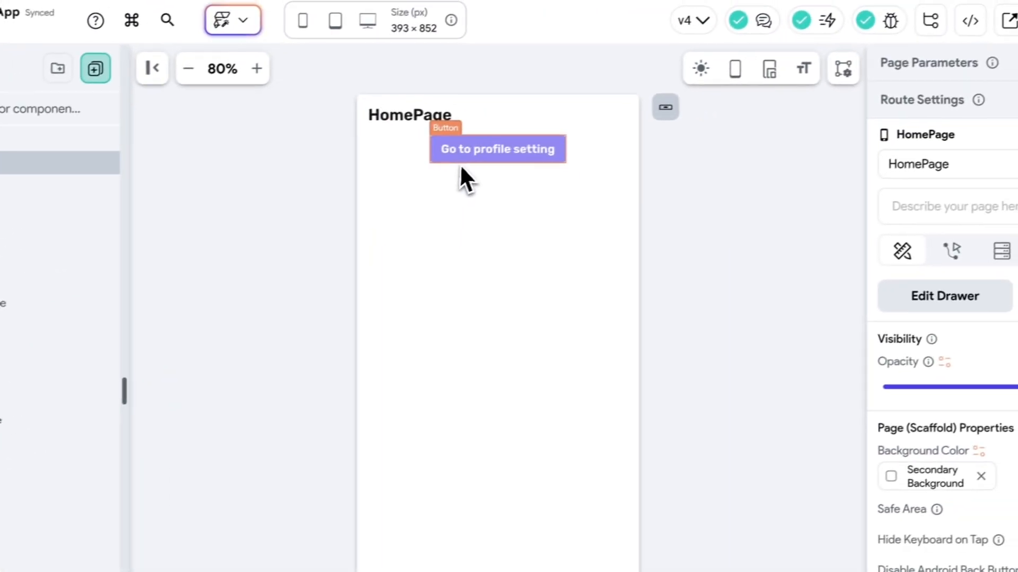
click(581, 137)
click(922, 131)
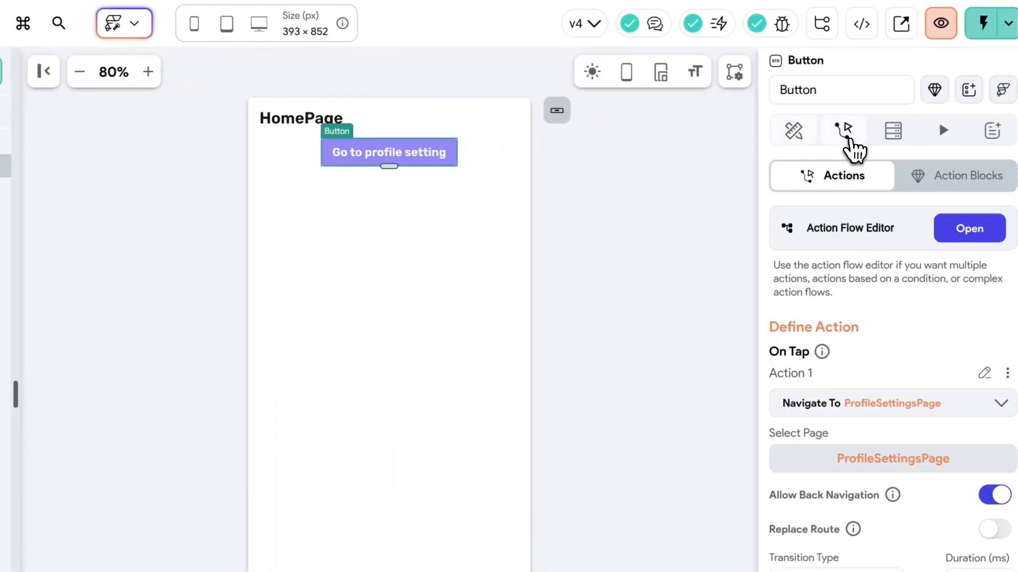
click(1015, 230)
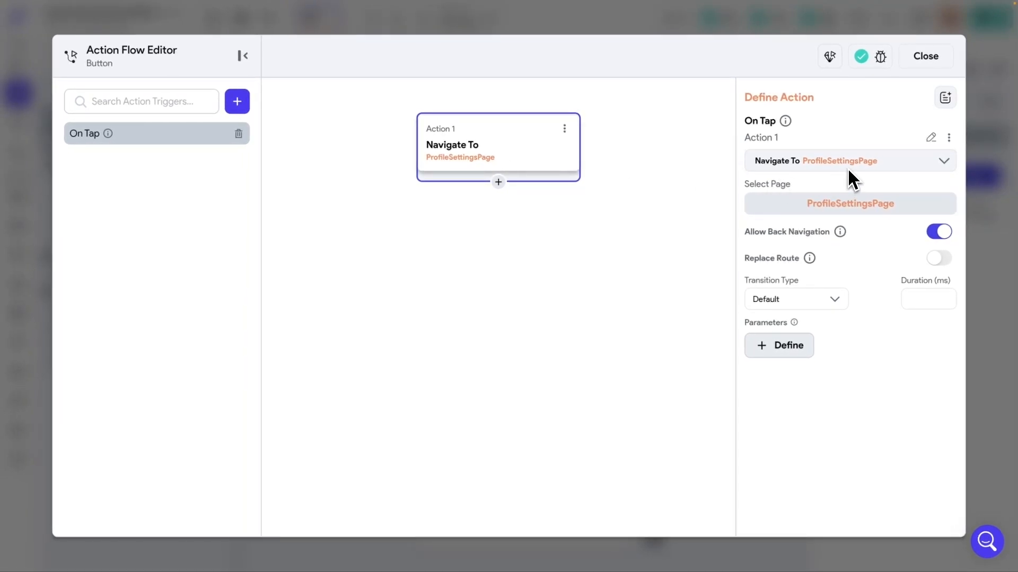
click(936, 63)
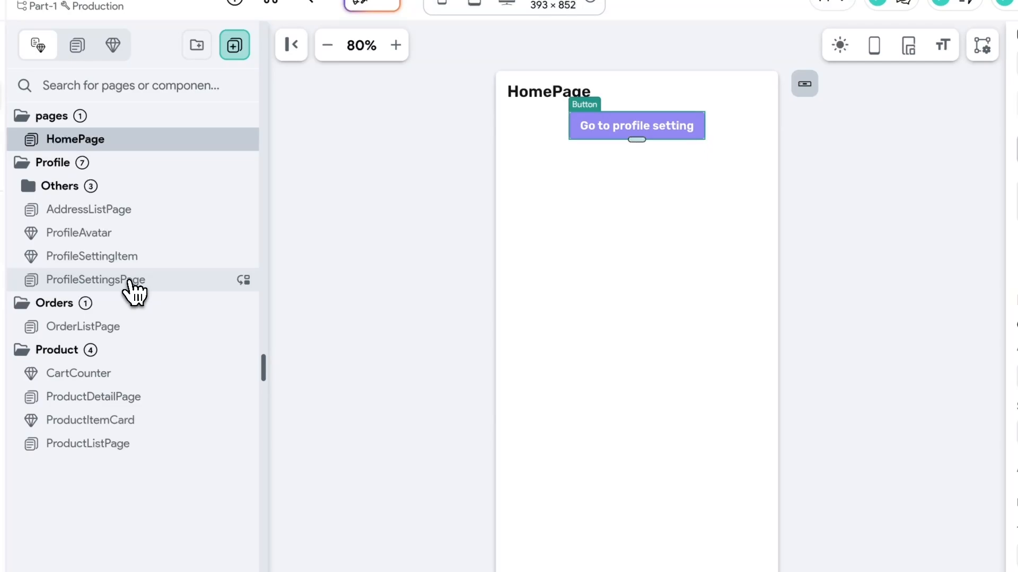
On ProfileSettingsPage, examine the Invite Friend floating action button's On Tap flow, including its Navigate To action.
click(129, 281)
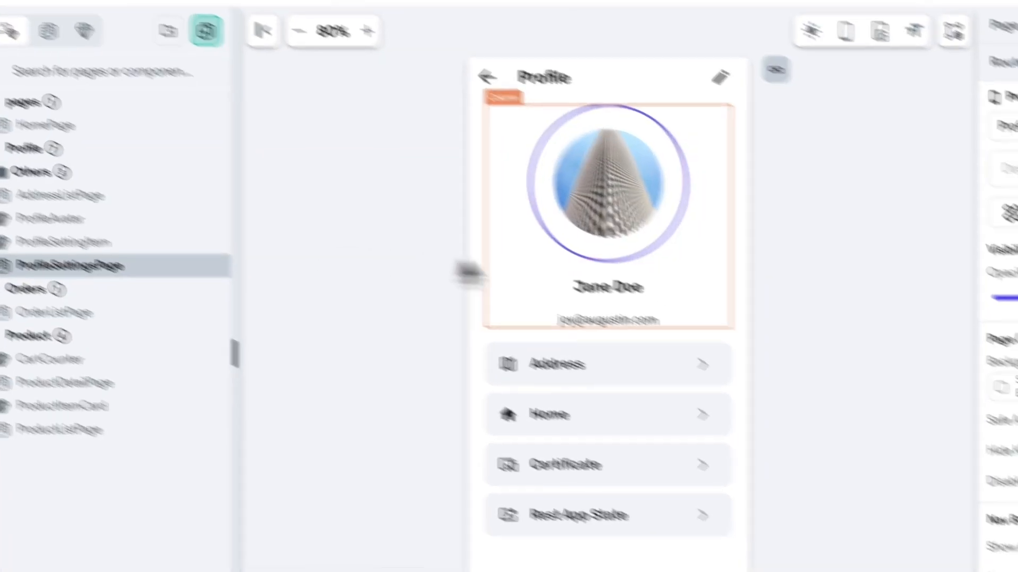
click(558, 531)
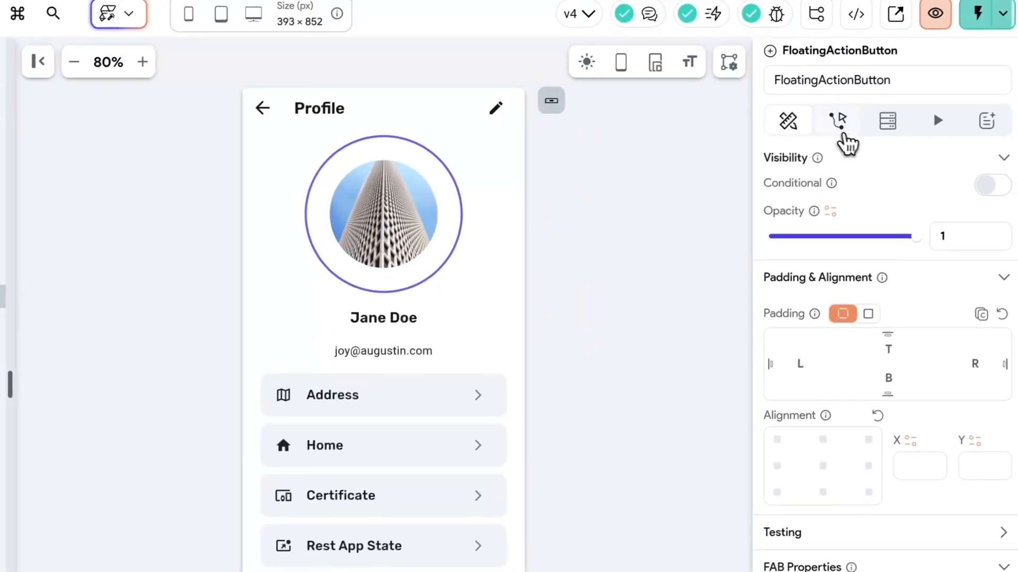
click(895, 11)
click(966, 208)
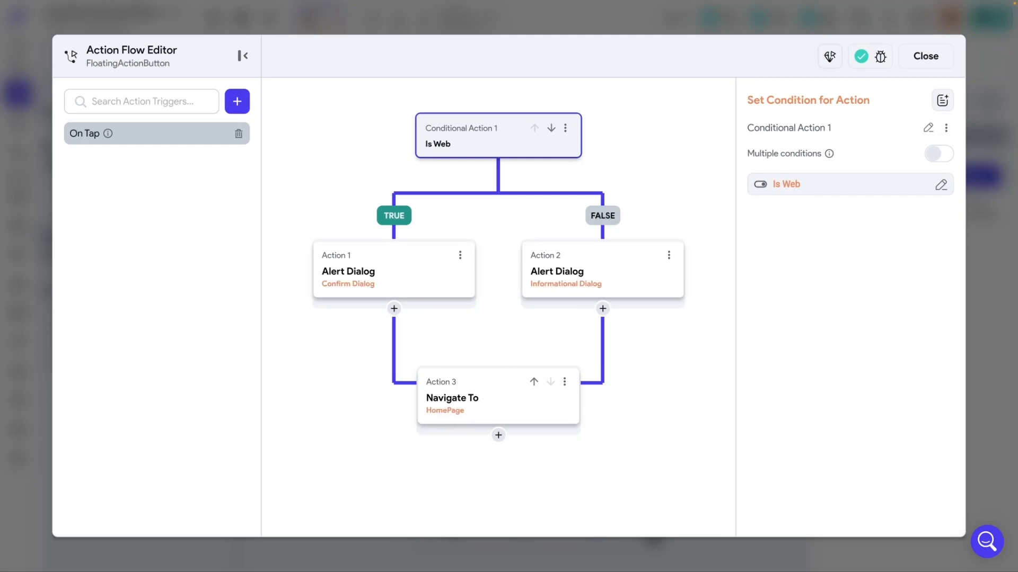
click(460, 421)
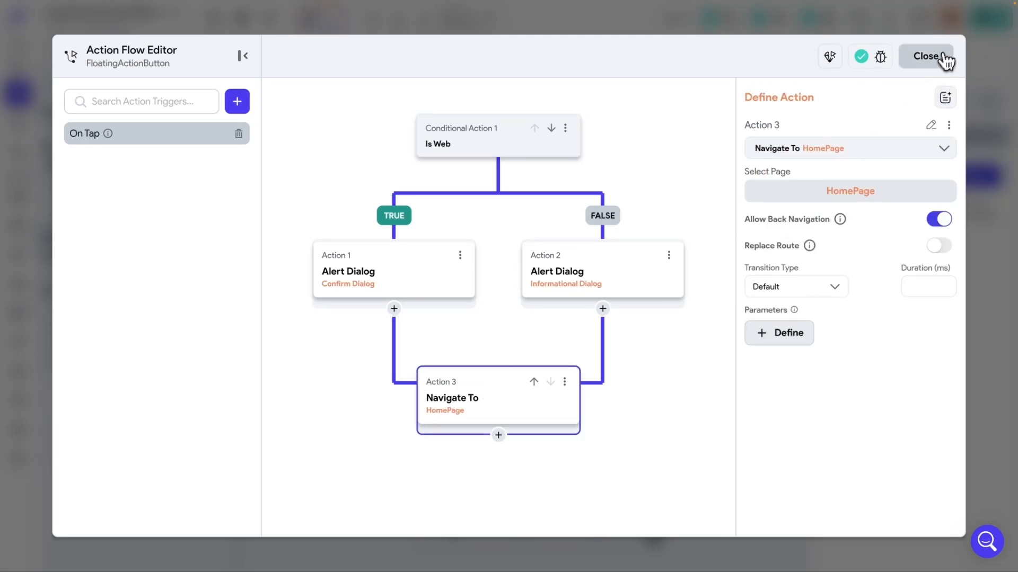
click(941, 58)
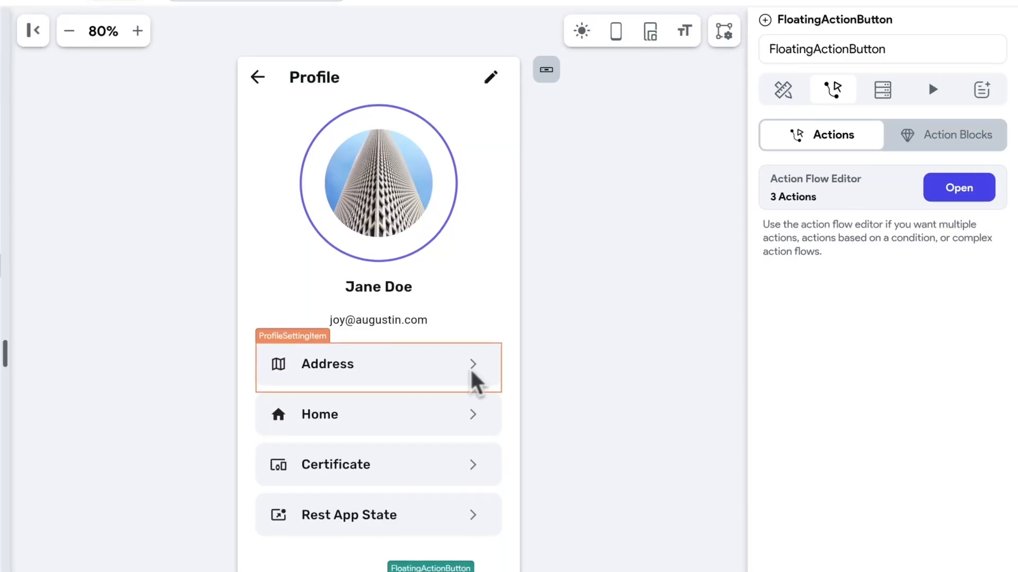
Inspect the setting items on ProfileSettingsPage, ending with the Address item.
click(494, 372)
click(485, 421)
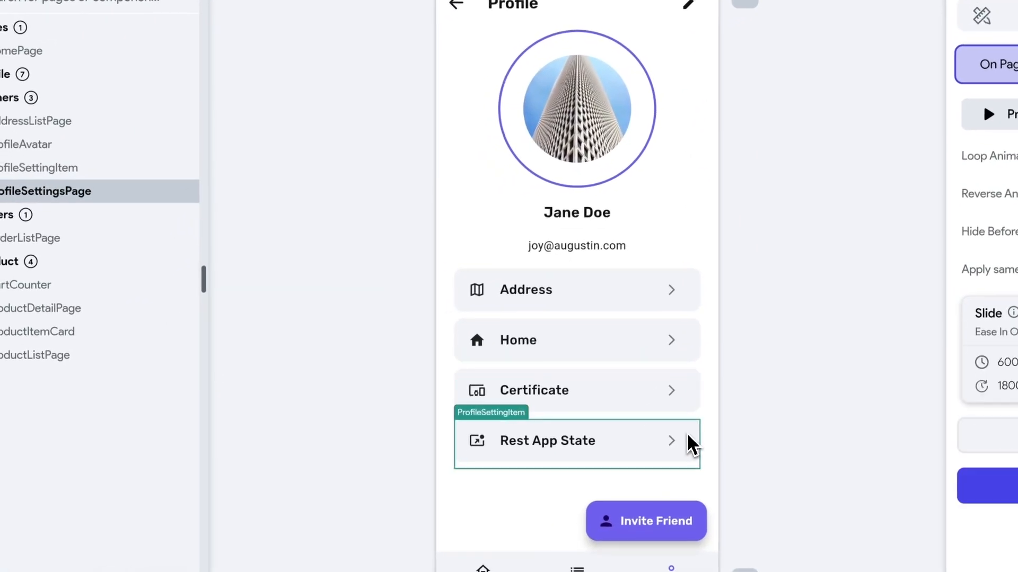
click(654, 308)
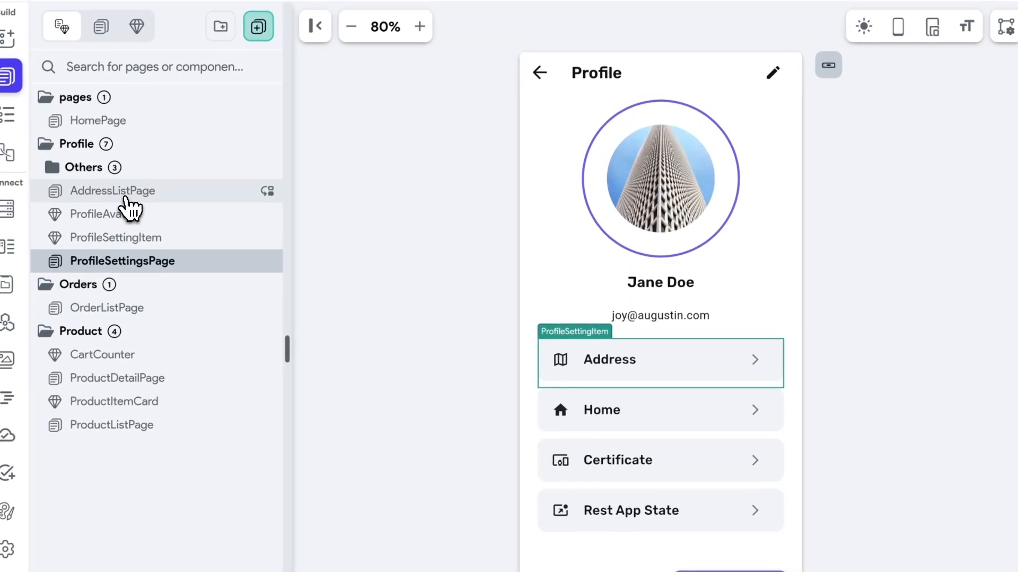
Return to HomePage and view the navigation links between the app's pages in the Storyboard.
click(44, 122)
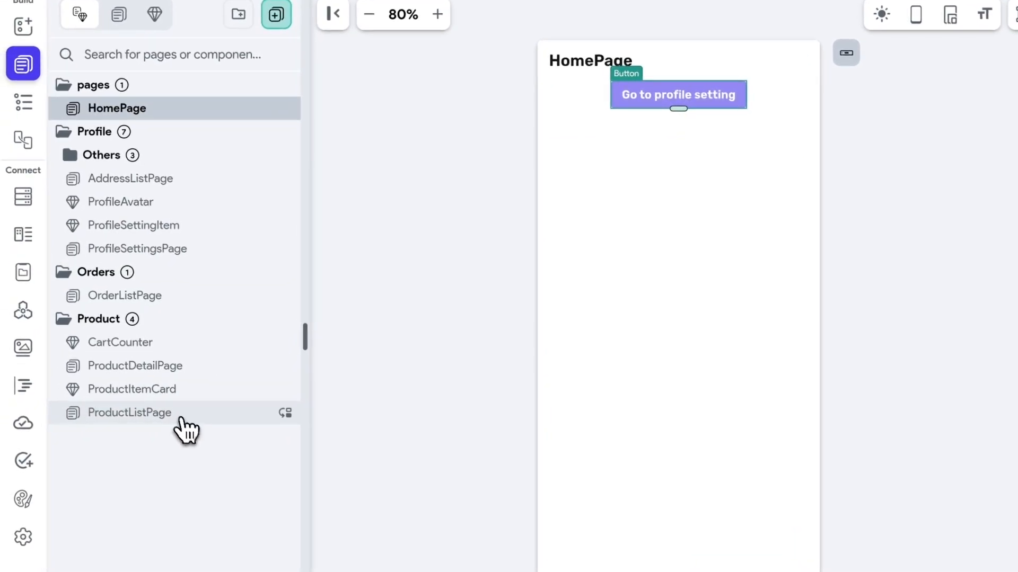
click(24, 146)
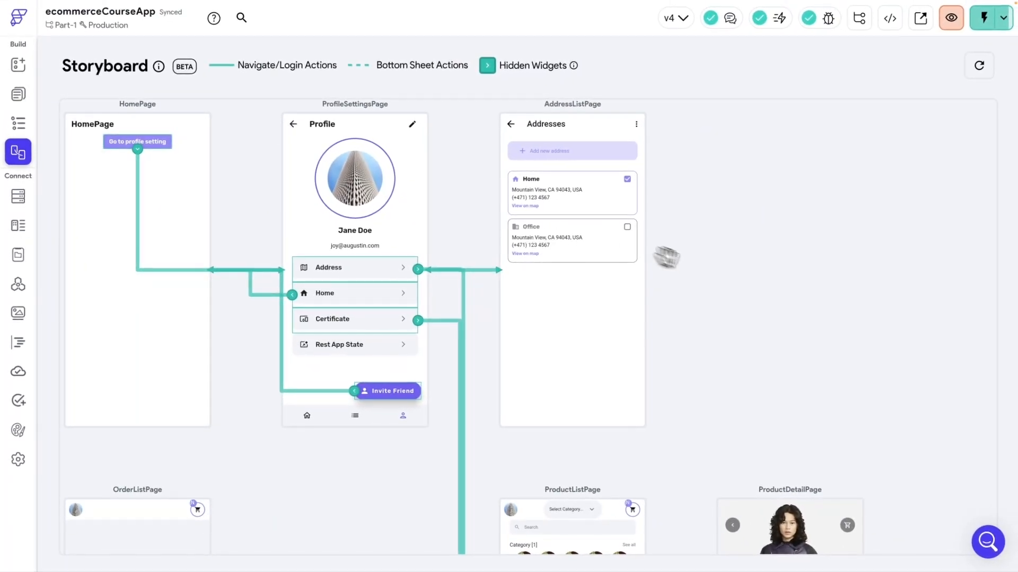
drag(666, 257, 811, 282)
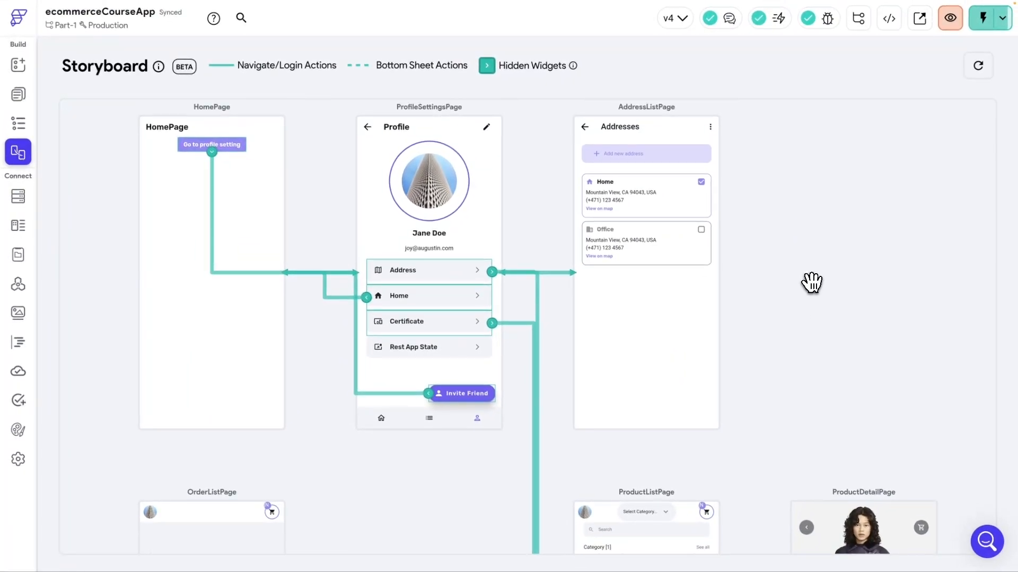
In the Storyboard, examine the navigation links of HomePage, ProfileSettingsPage and AddressListPage one after another.
click(180, 183)
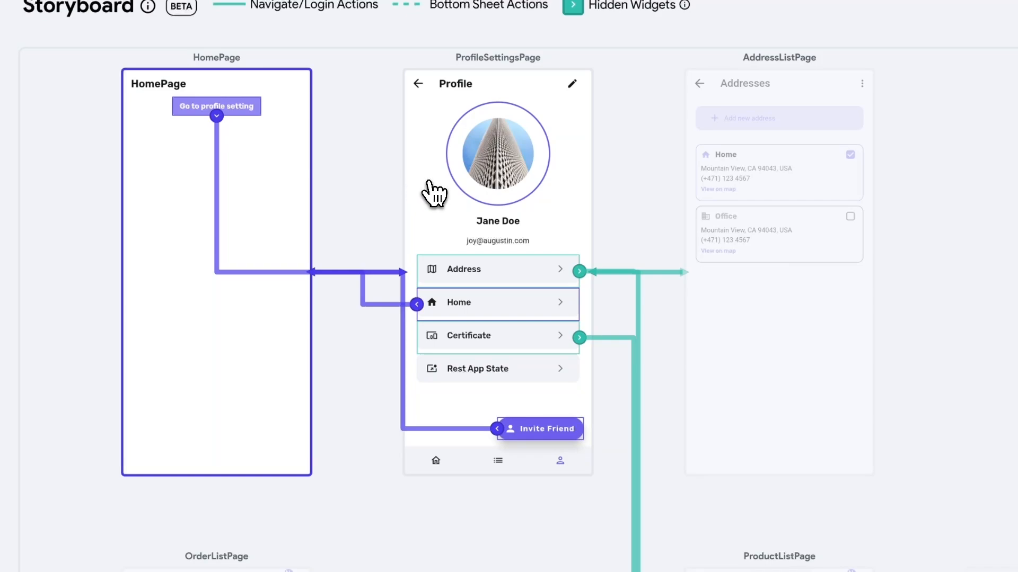
click(413, 185)
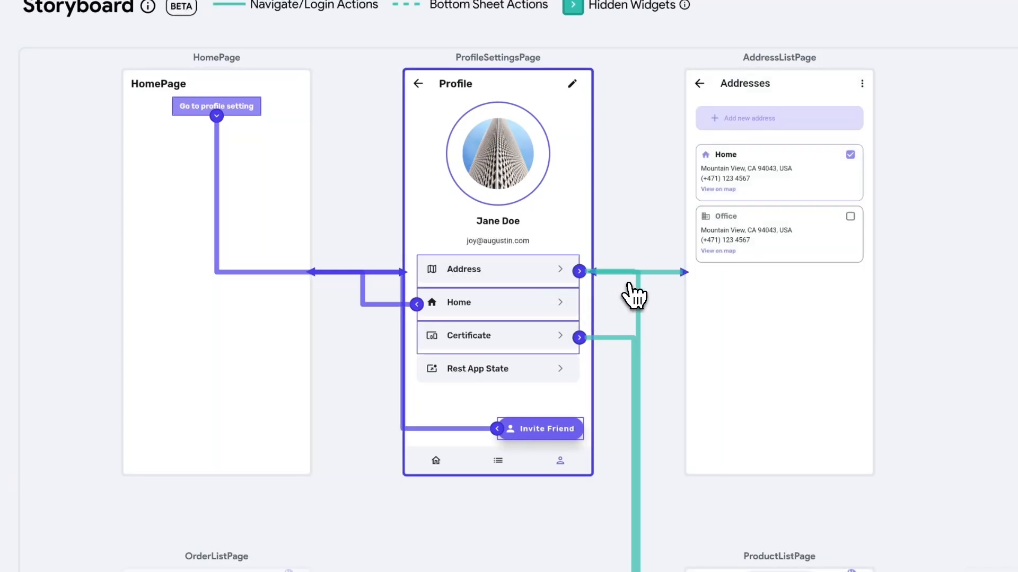
click(637, 300)
Examine the Storyboard links of ProductListPage and ProductDetailPage, and clear the page highlight.
scroll(604, 334, down, 7)
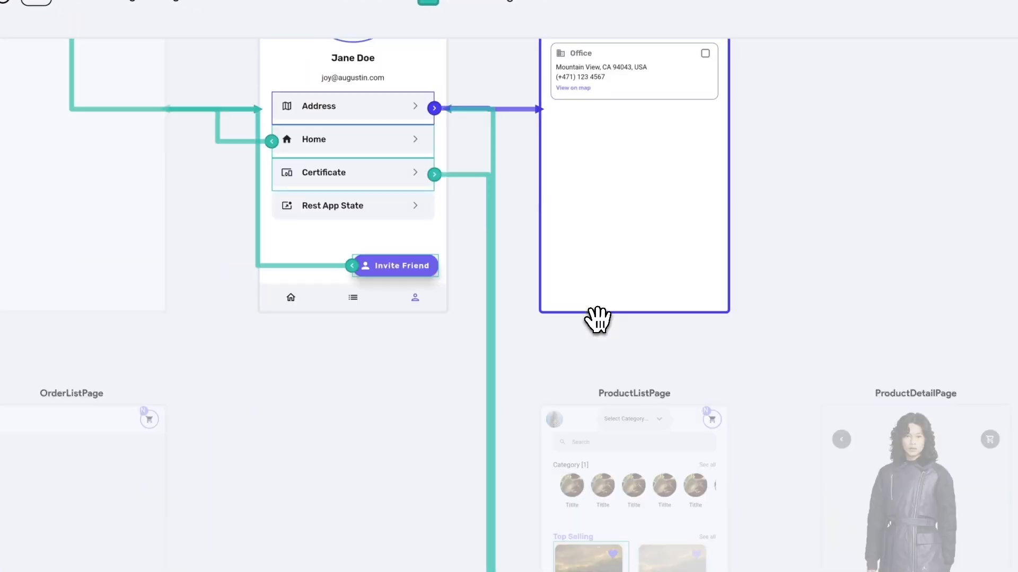
scroll(431, 343, right, 1)
drag(380, 302, 325, 220)
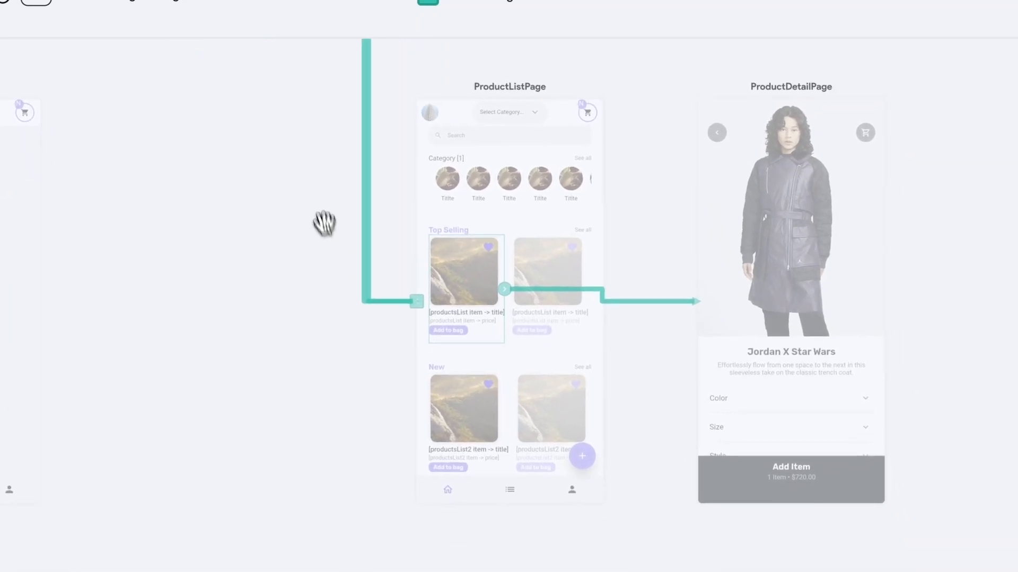
click(506, 287)
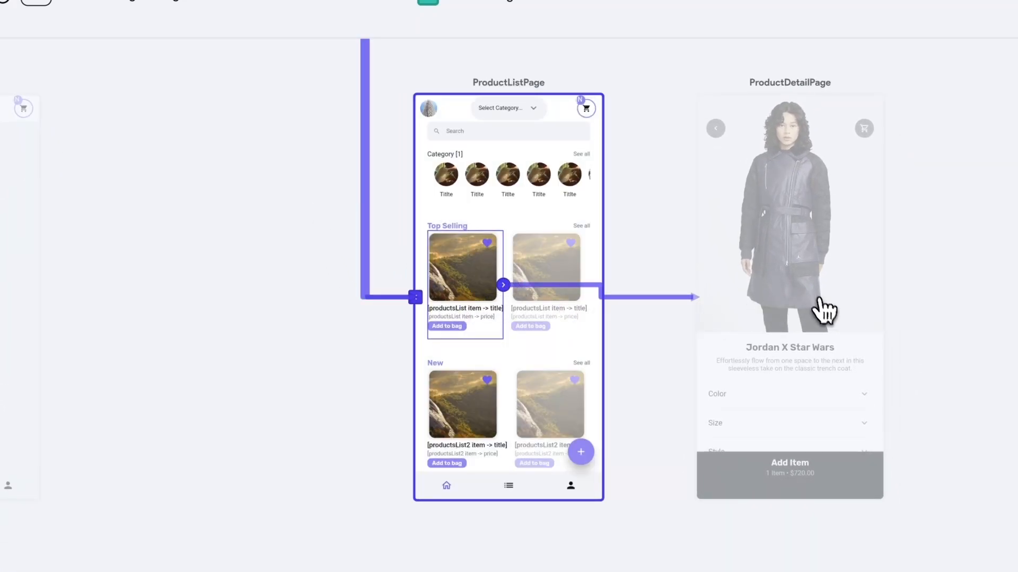
click(832, 320)
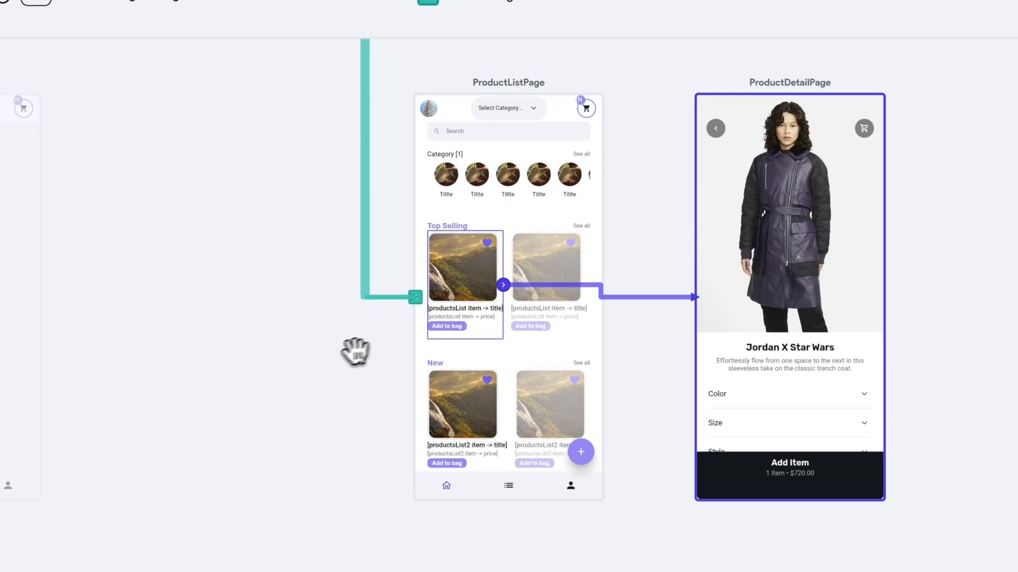
click(336, 357)
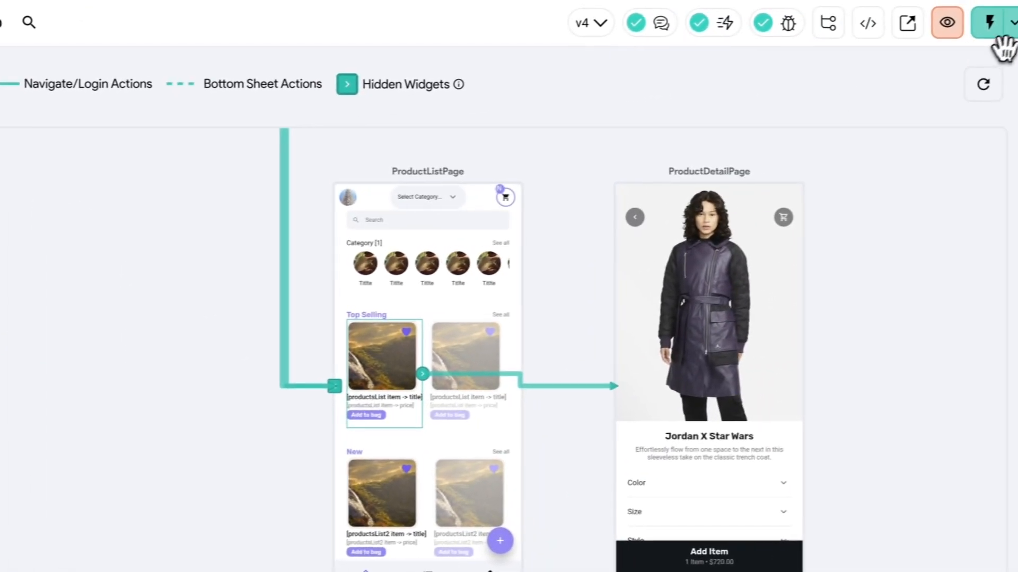
Launch the app in Test mode and try the navigation from HomePage via the profile and product list to a product's details and back.
click(981, 26)
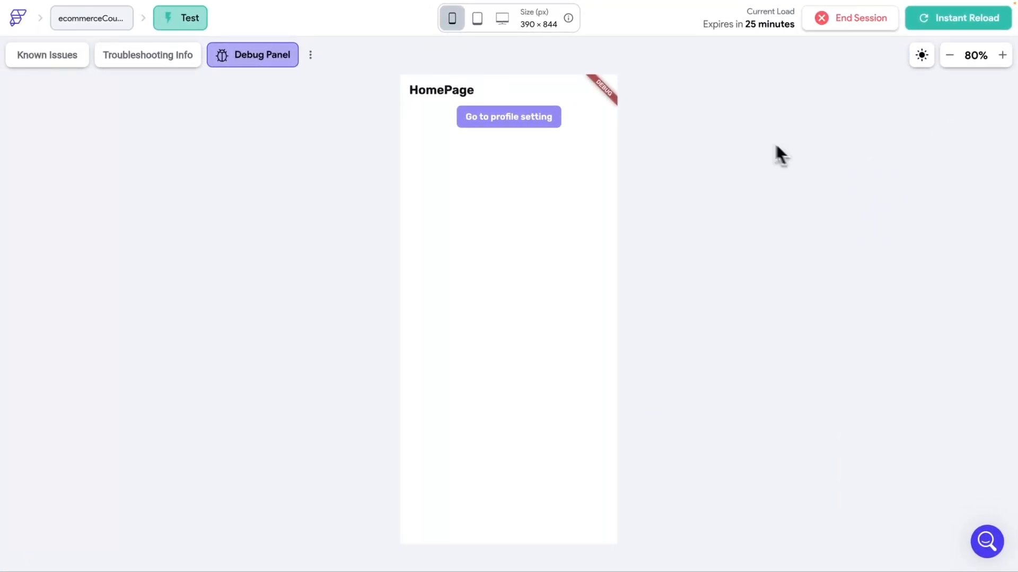
click(518, 121)
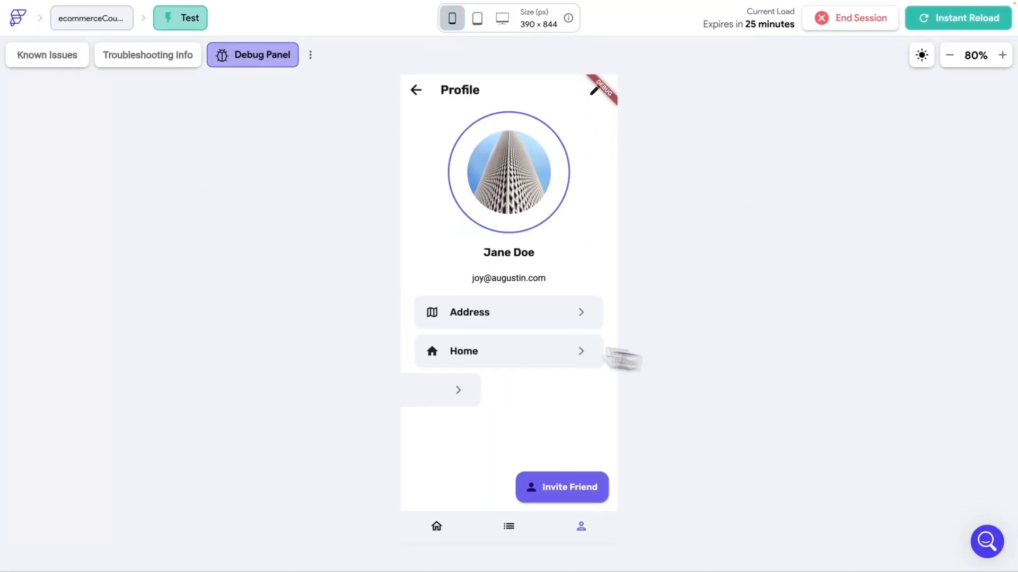
click(438, 530)
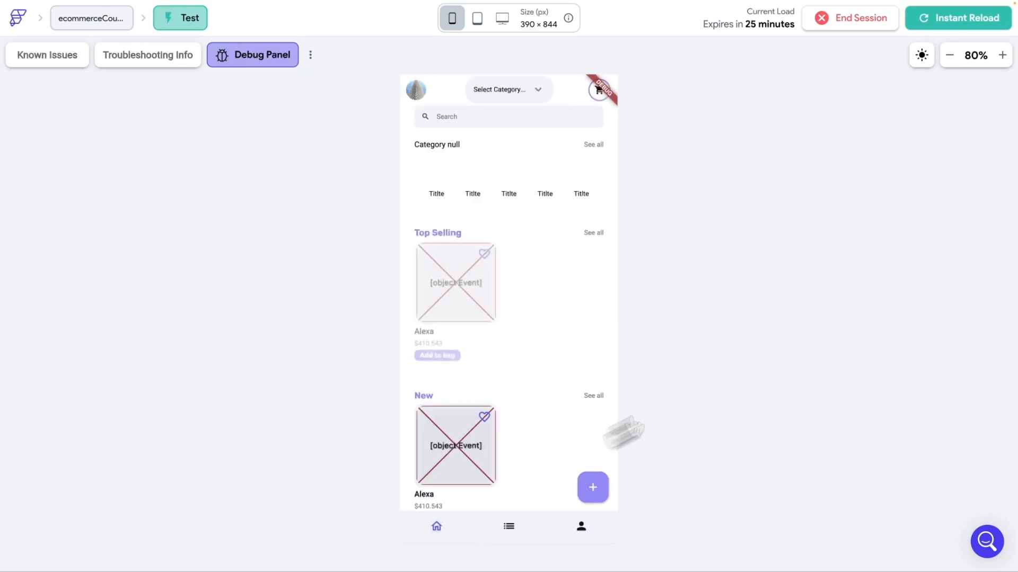
click(456, 267)
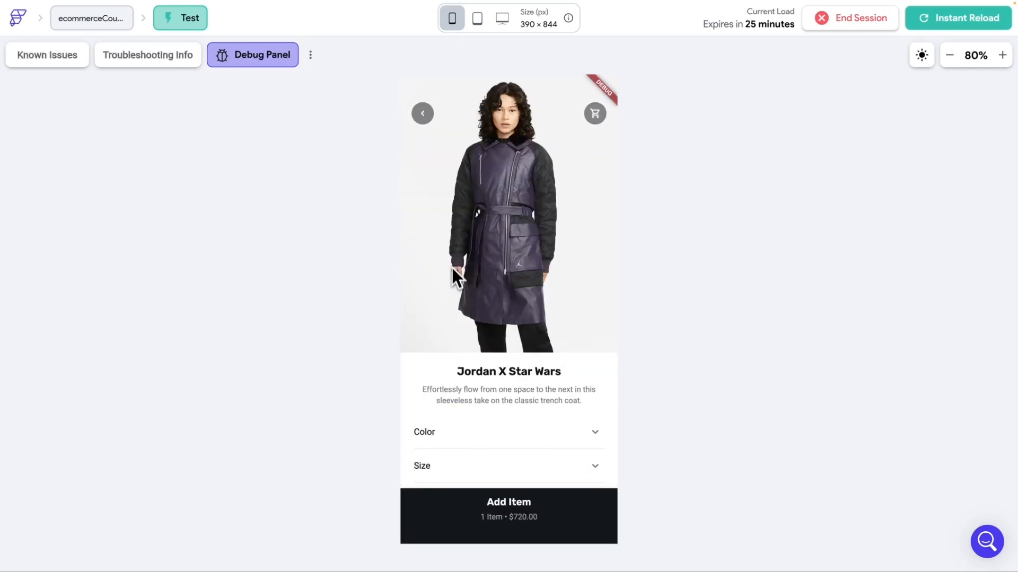
click(423, 114)
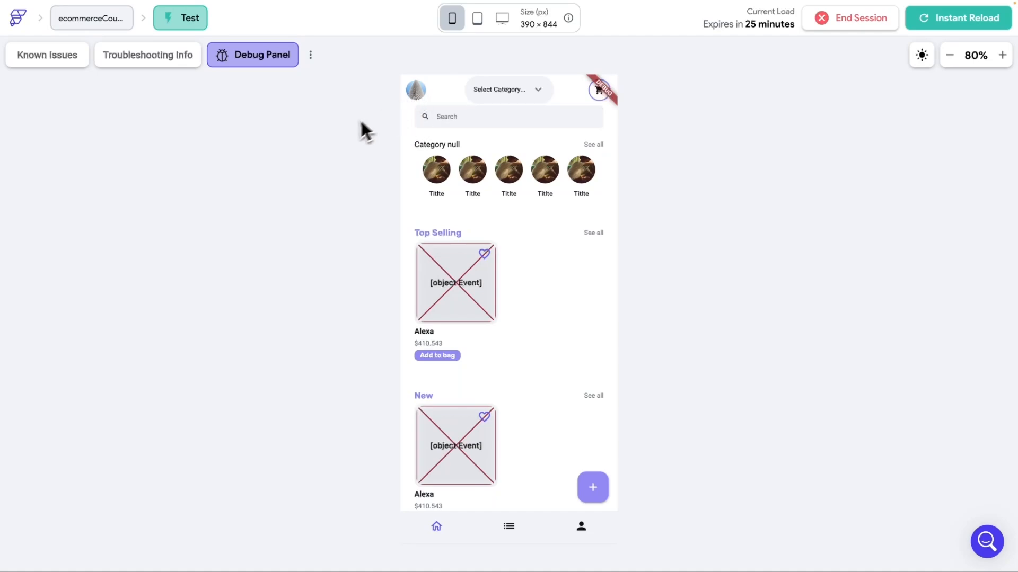
Test the avatar link to the profile and its back navigation, and open the first and second Top Selling products' detail pages.
click(417, 93)
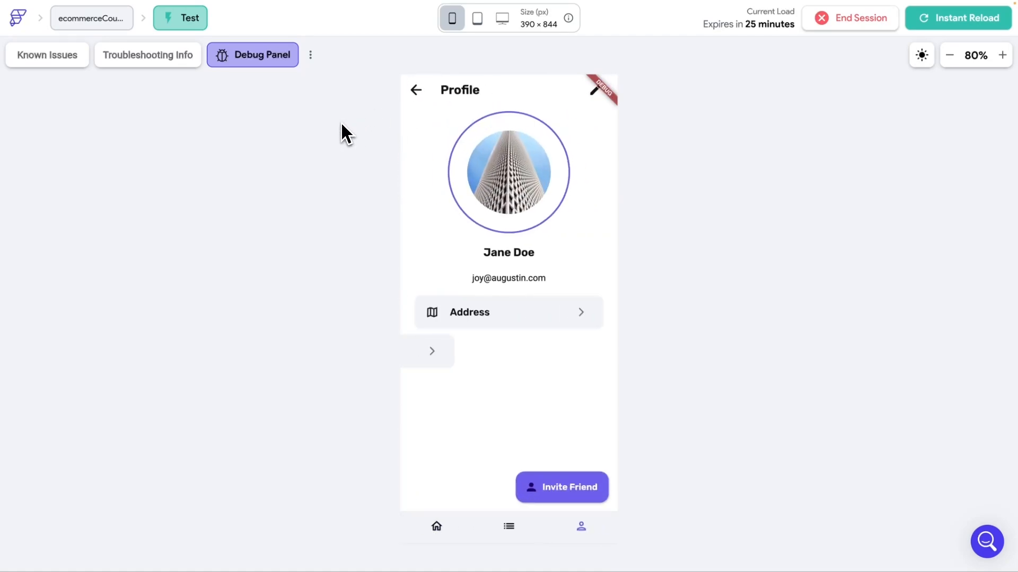
click(416, 95)
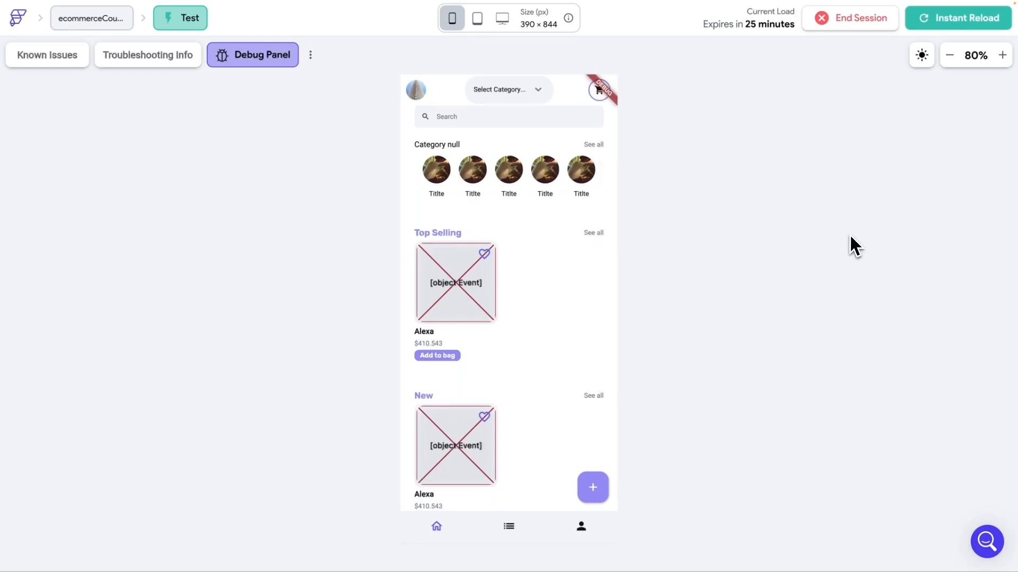
click(447, 285)
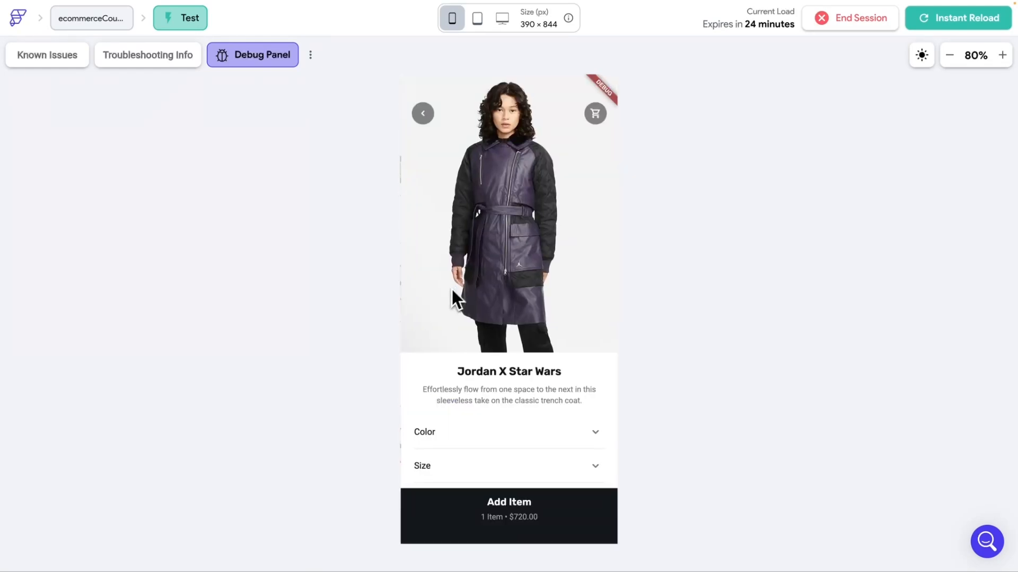
click(423, 114)
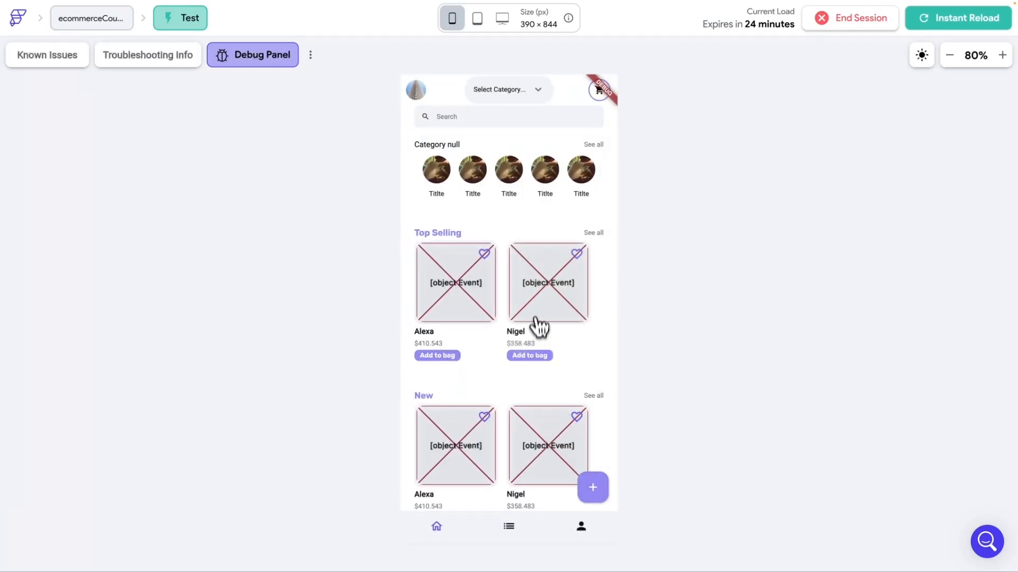
click(549, 300)
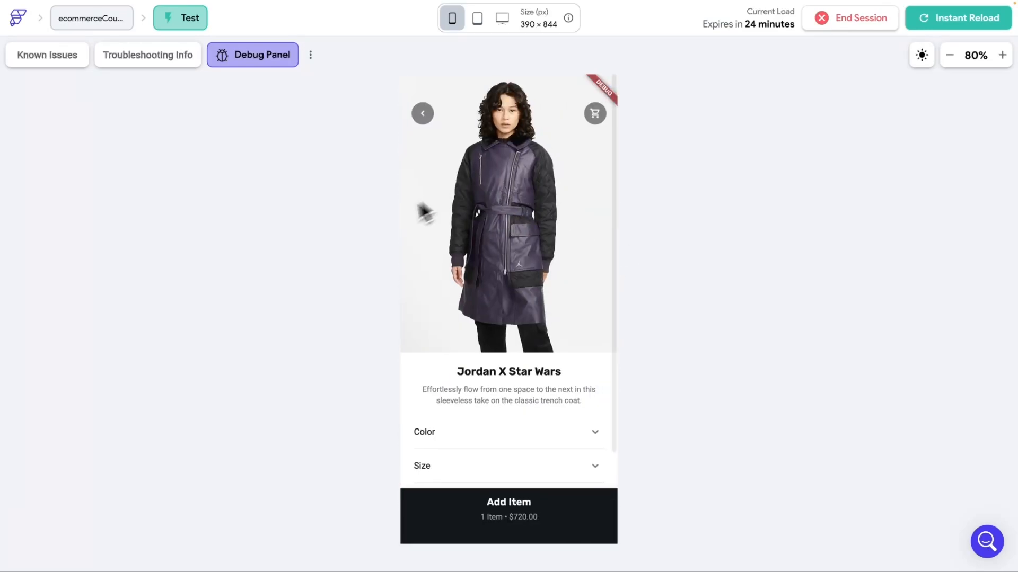
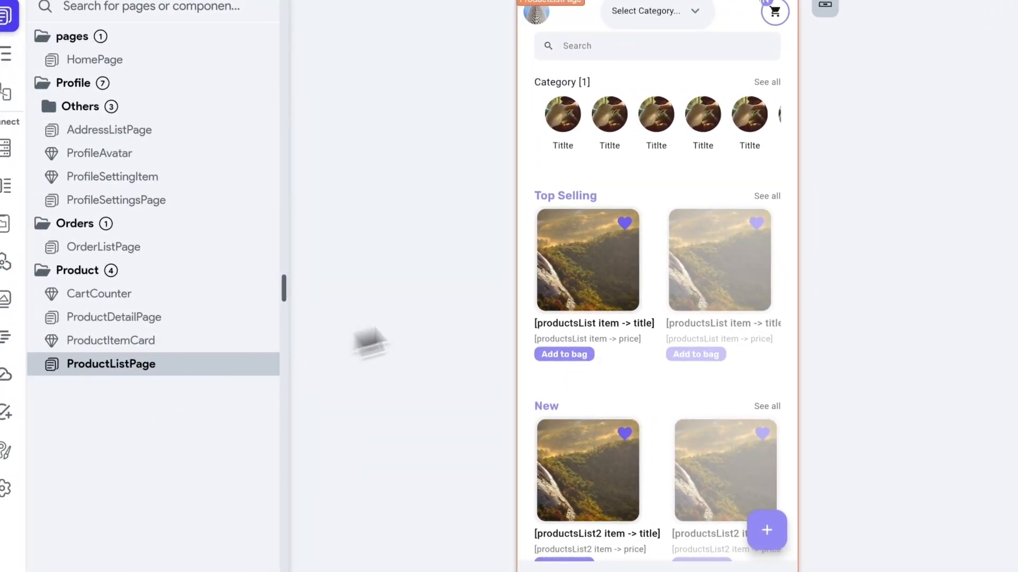
Compare the first Top Selling ProductItemCard on ProductListPage with the content of ProductDetailPage, and return to ProductListPage.
click(587, 253)
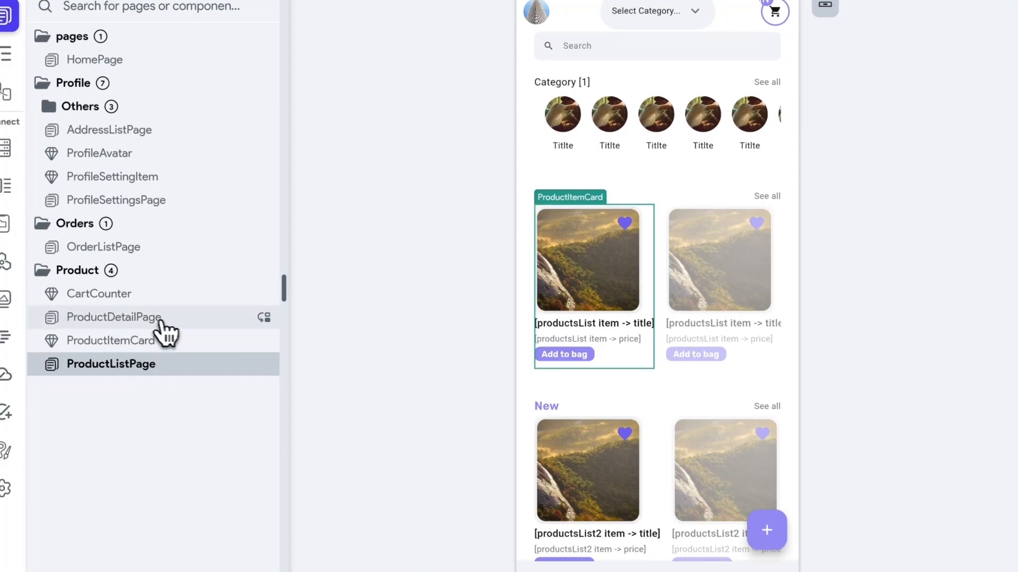
click(141, 319)
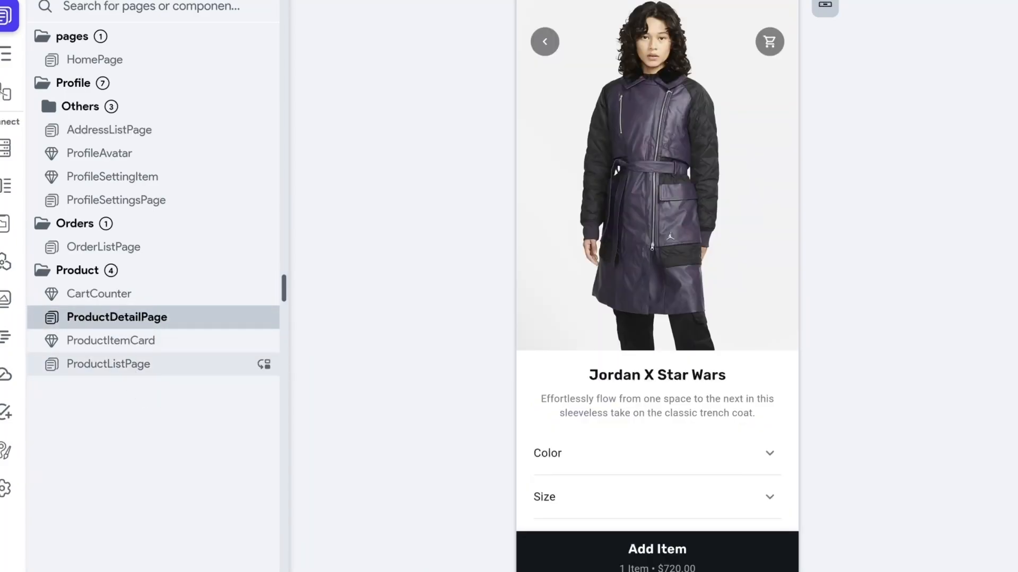
click(139, 365)
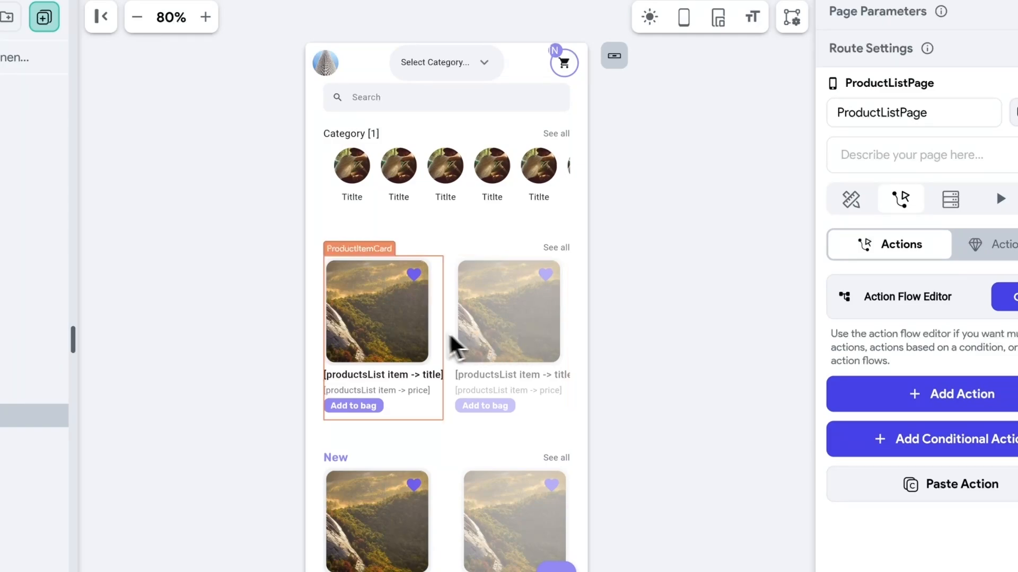
Inspect the ProductItemCard's On Tap Navigate To action in the Action Flow Editor, including its parameter definition for ProductDetailPage.
click(376, 311)
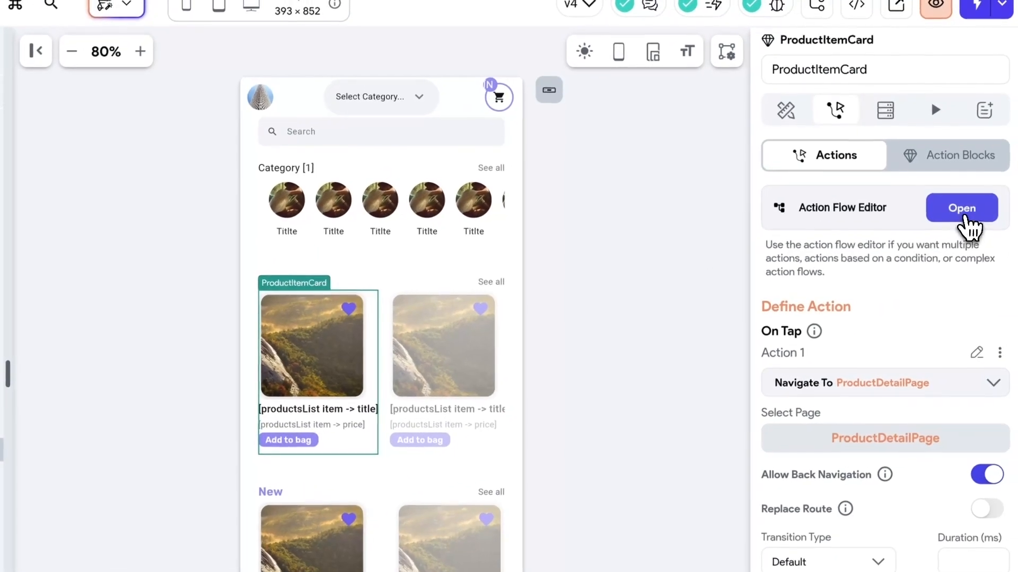
click(964, 212)
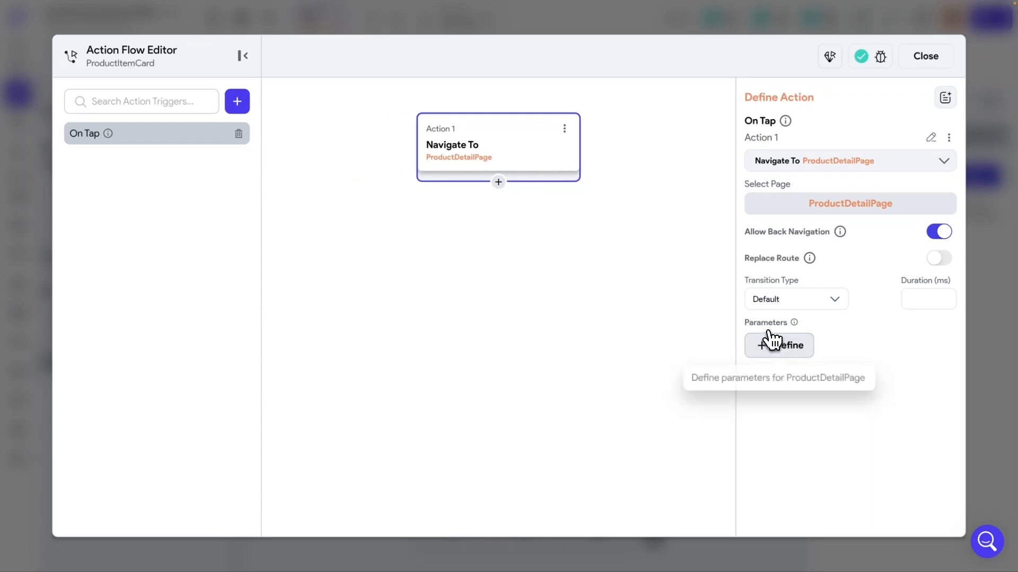
click(790, 354)
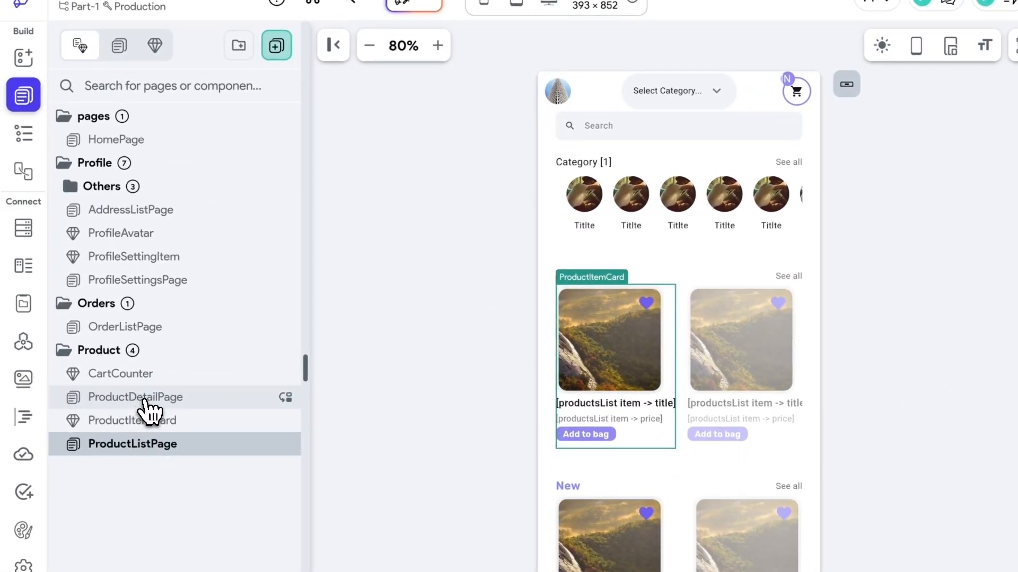
Add a required page parameter named product to ProductDetailPage.
click(150, 401)
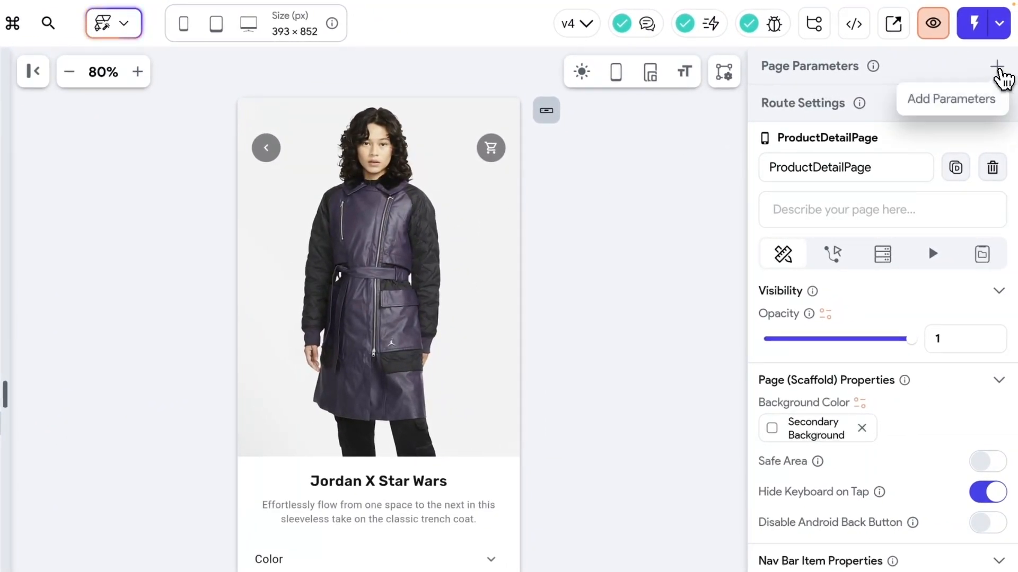
click(997, 67)
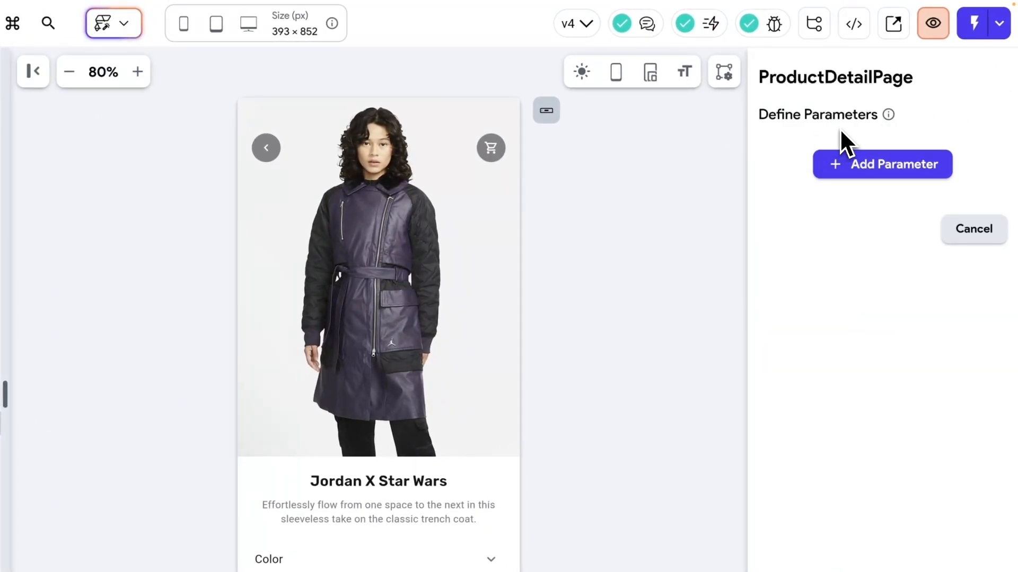
click(879, 168)
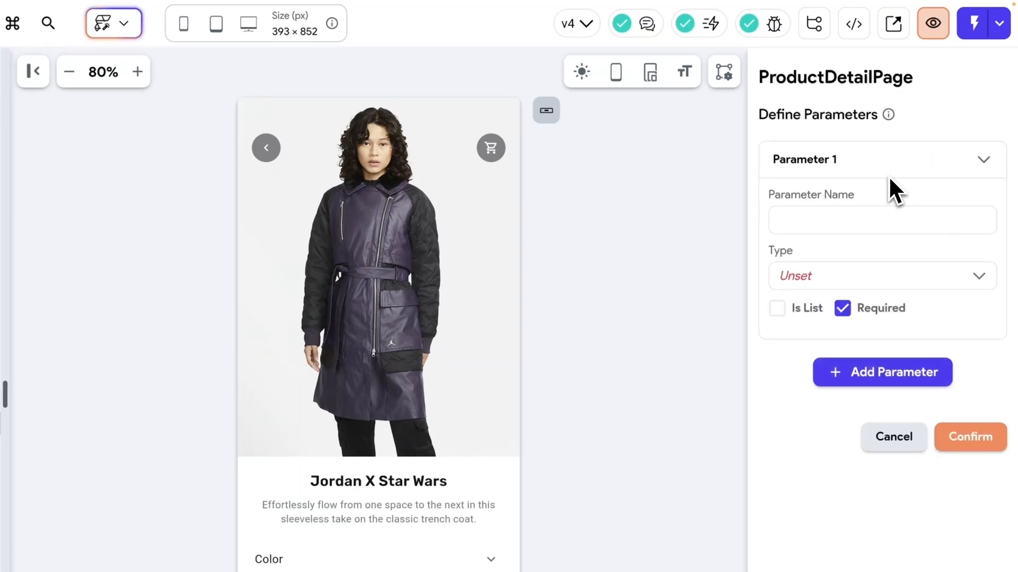
click(827, 226)
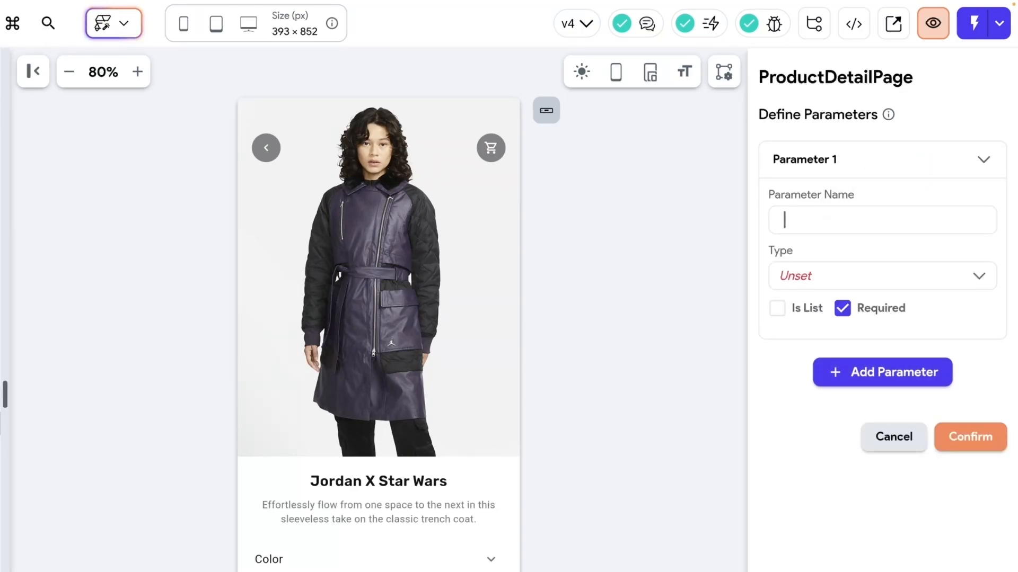
text(product)
Set the page parameter's type to the custom Data Type Product.
click(811, 272)
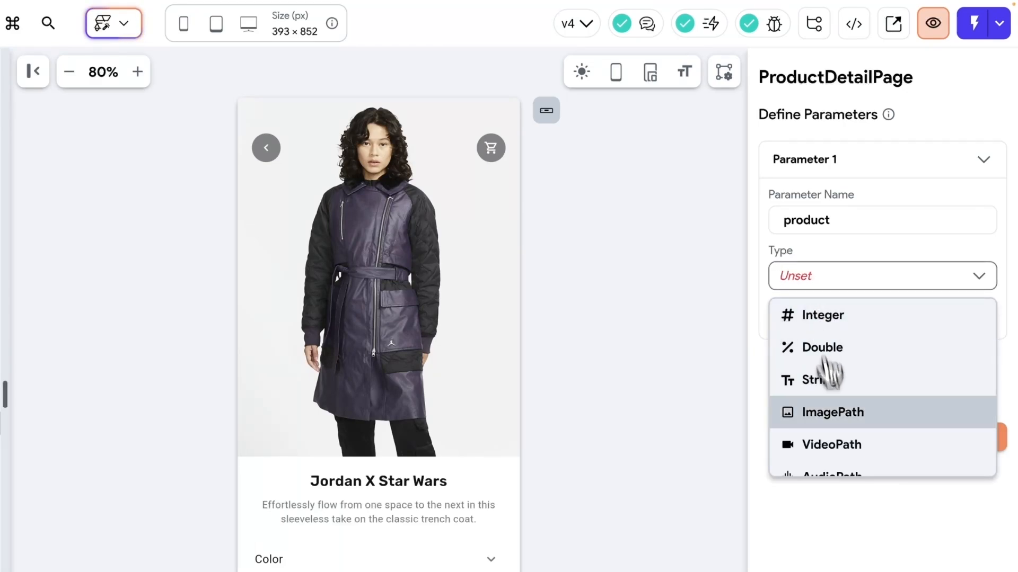
scroll(848, 432, down, 3)
scroll(848, 434, down, 5)
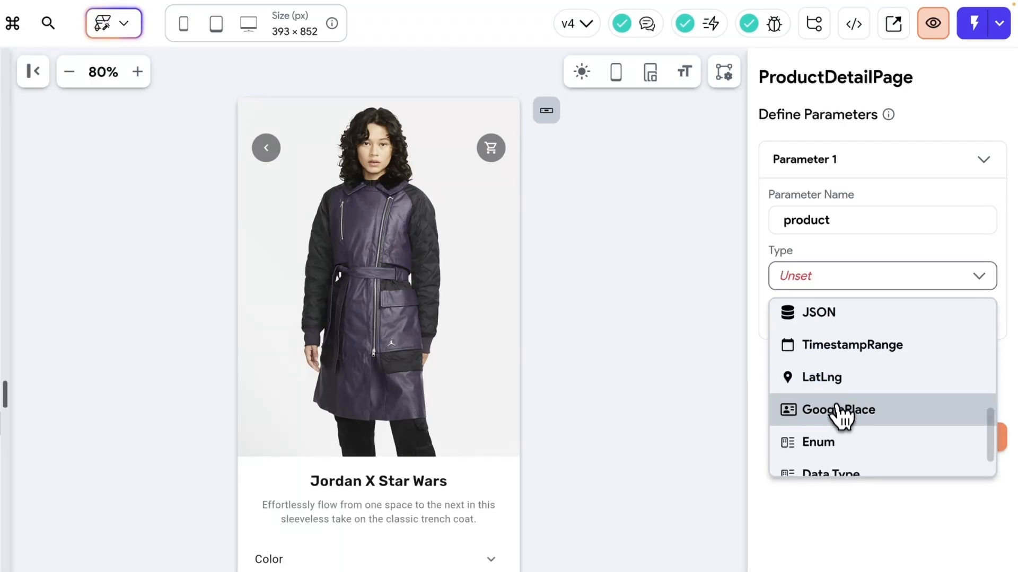
scroll(831, 443, down, 1)
click(830, 436)
click(811, 364)
click(810, 405)
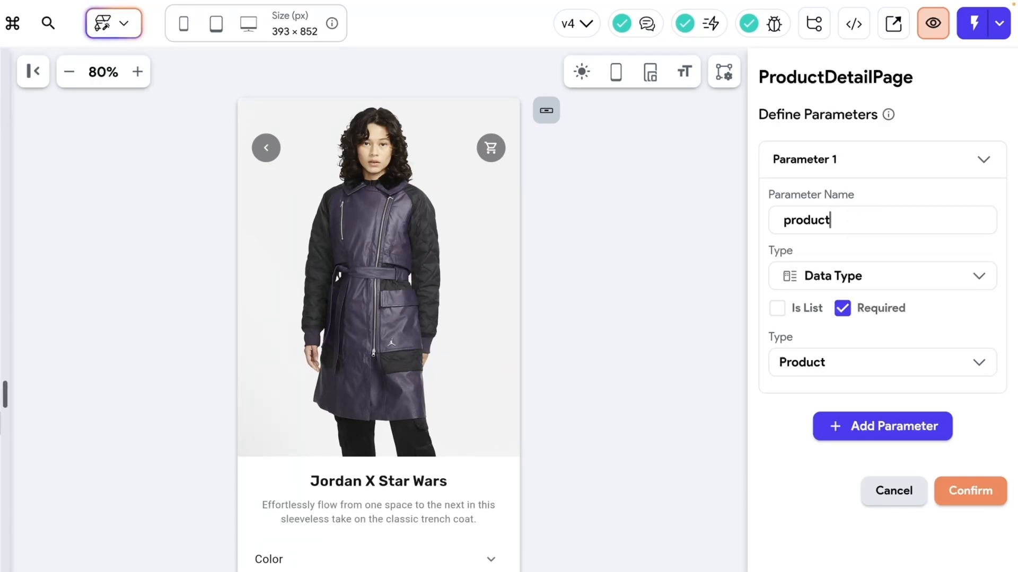
Change the page parameter to a String named productId and save the parameter definition.
click(856, 276)
click(829, 376)
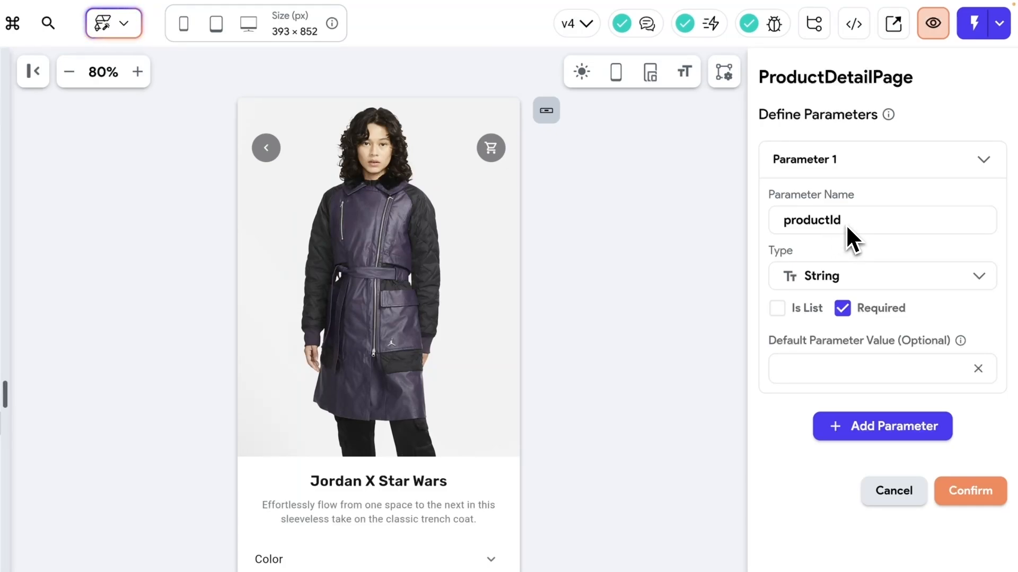
click(974, 494)
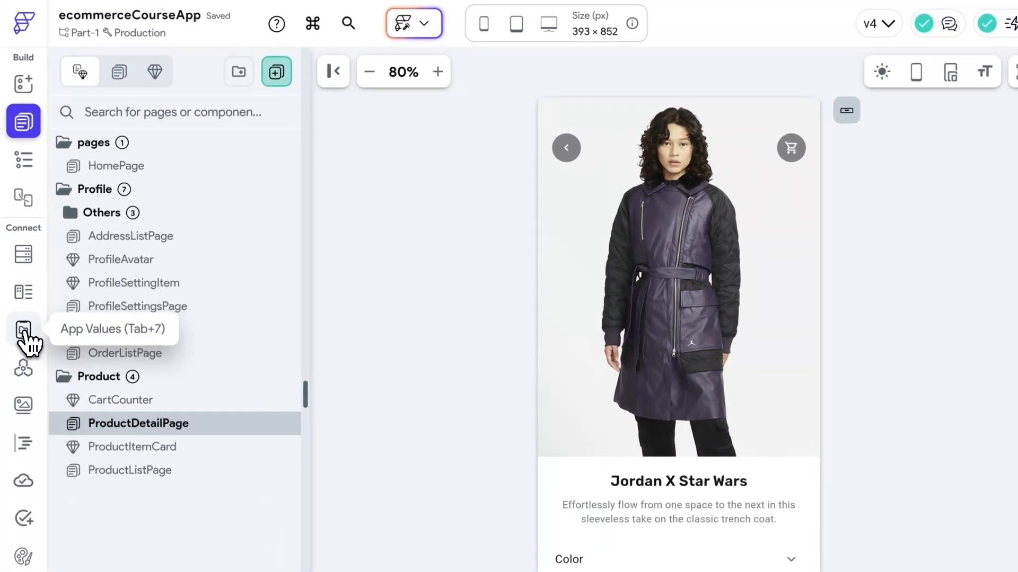
Review the Products app state variable and its default list value.
click(23, 331)
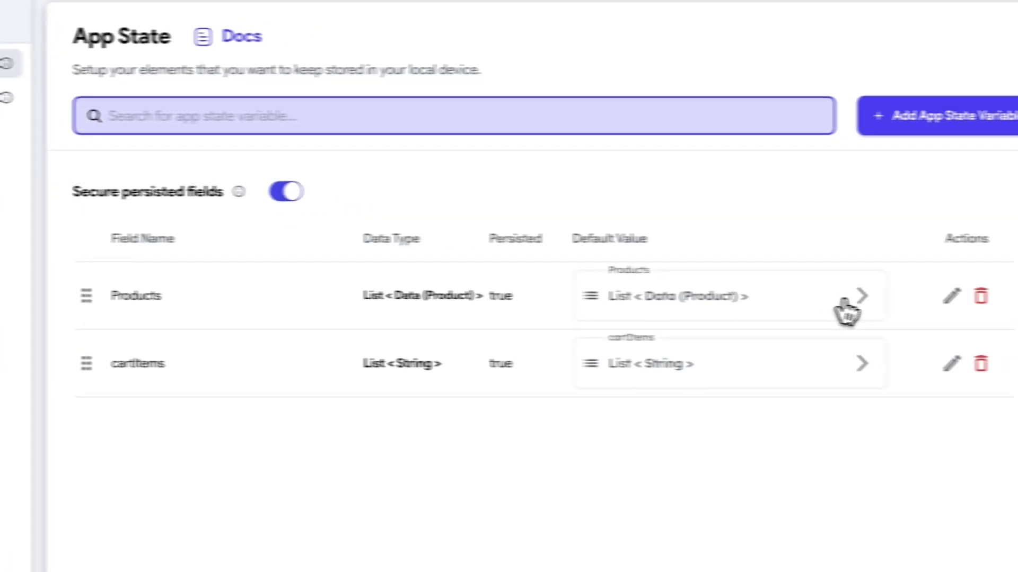
click(846, 310)
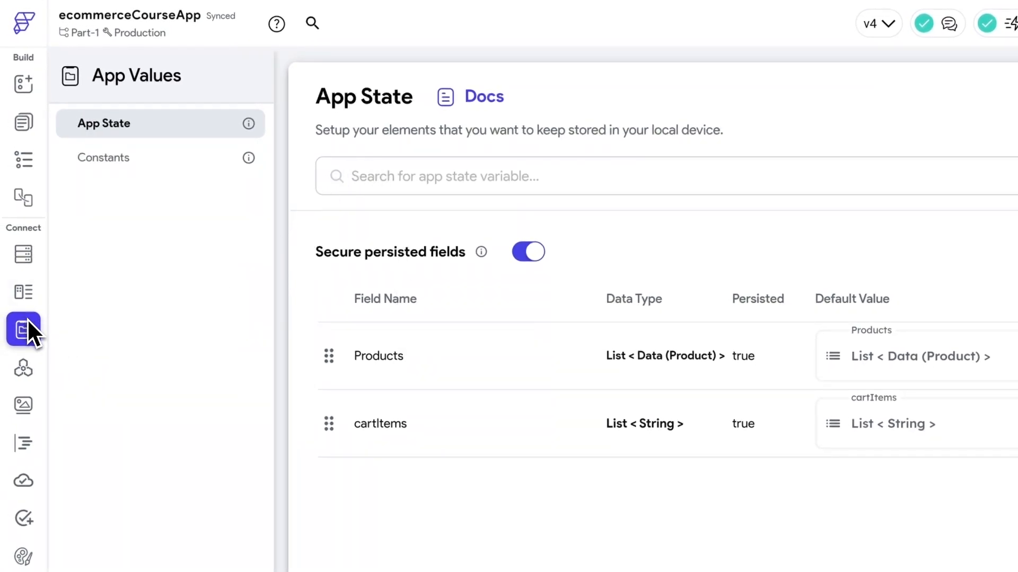
click(24, 125)
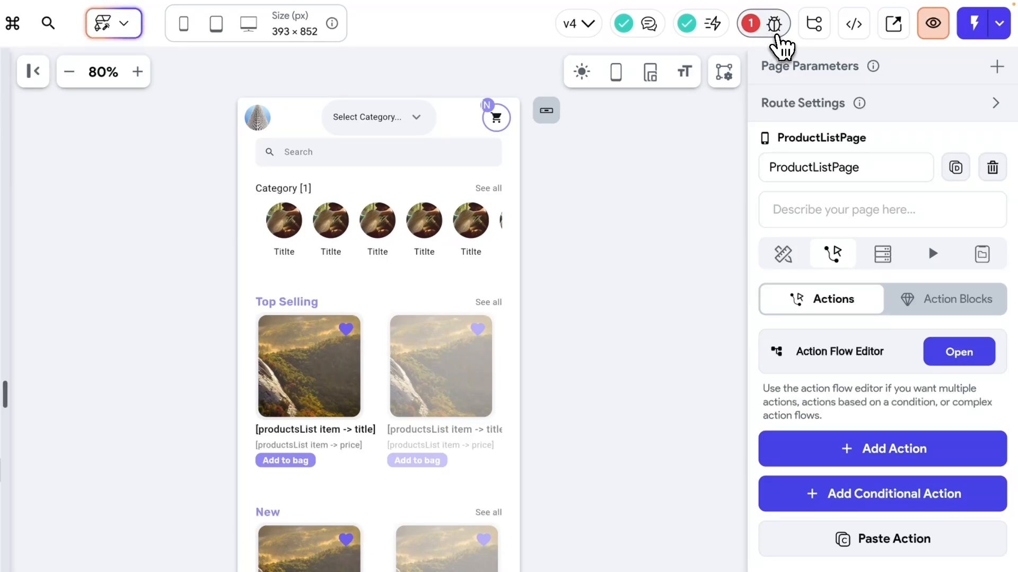
Check the project's reported error and pass the productId parameter in the Top Selling ProductItemCard's On Tap navigation to ProductDetailPage.
click(775, 26)
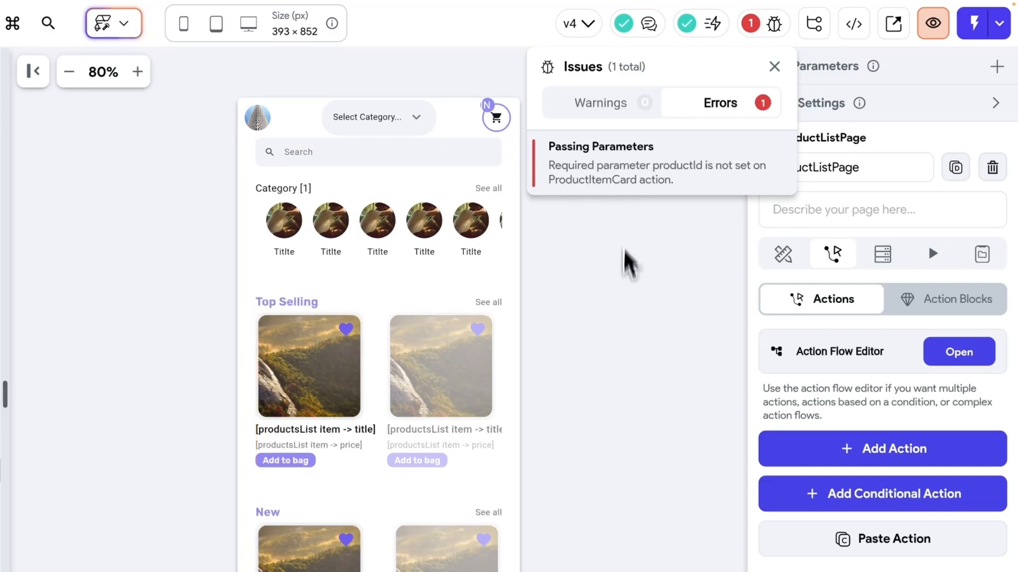
click(634, 366)
click(311, 324)
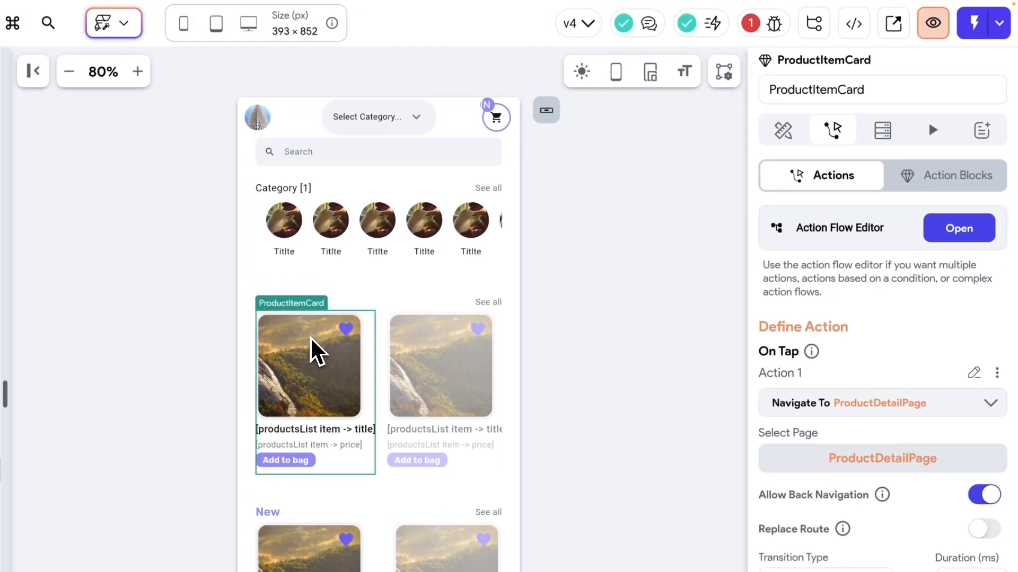
click(962, 232)
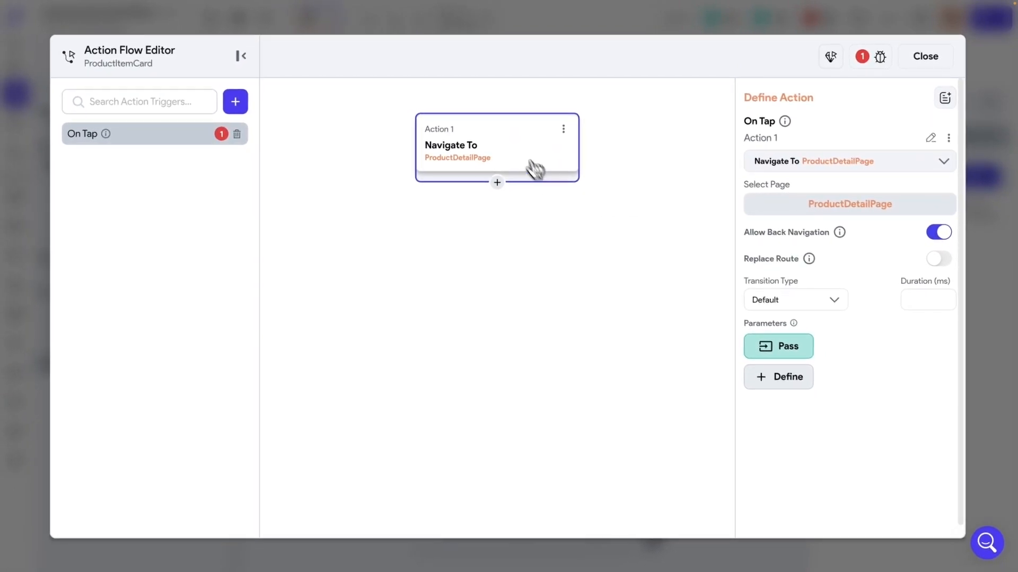
click(790, 347)
click(786, 356)
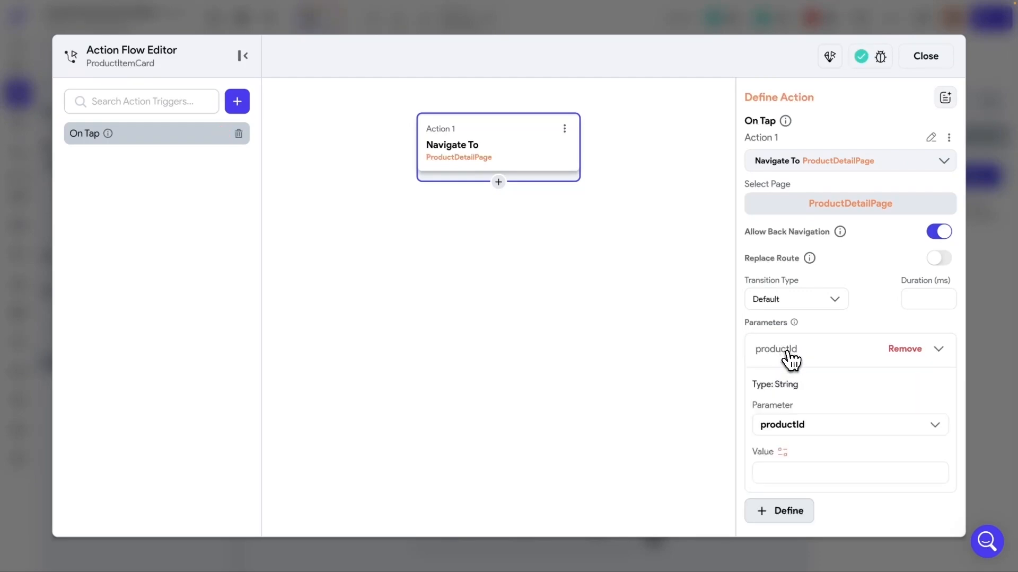
Review the variable sources available for the productId value, and check the Top Selling ListView's Generating Children from Variable settings.
scroll(803, 403, down, 2)
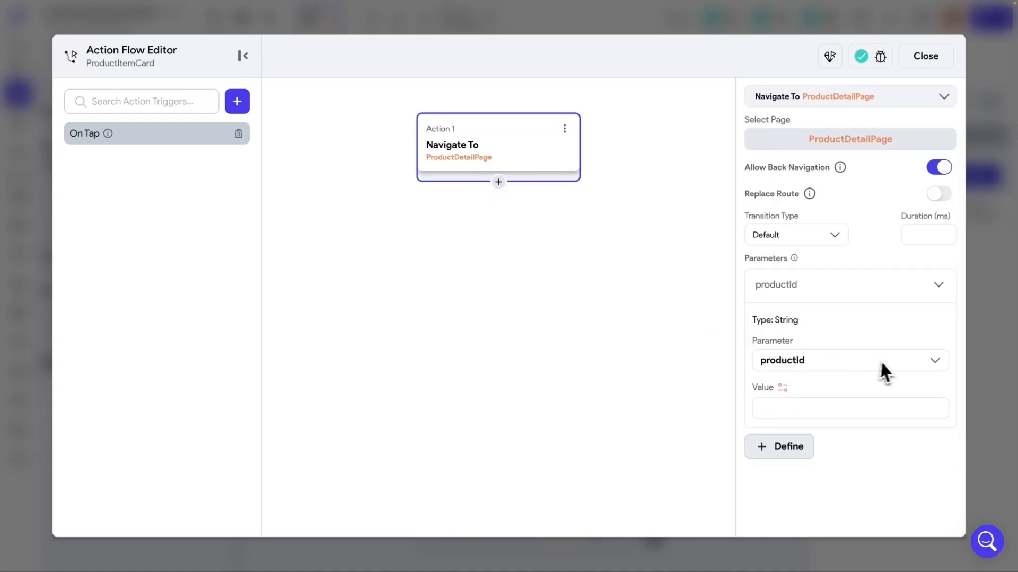
click(934, 362)
click(800, 399)
scroll(802, 371, down, 1)
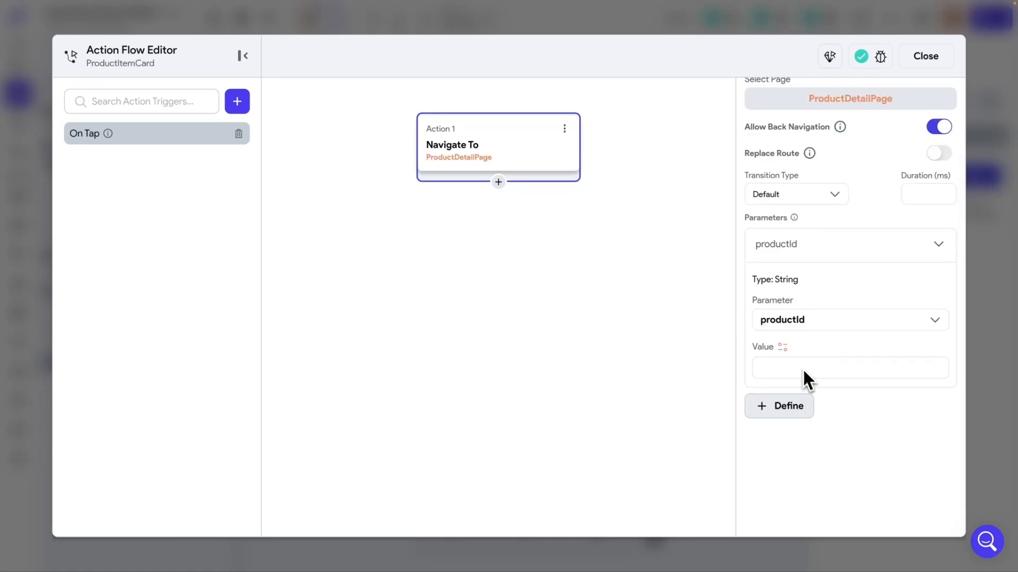
click(783, 348)
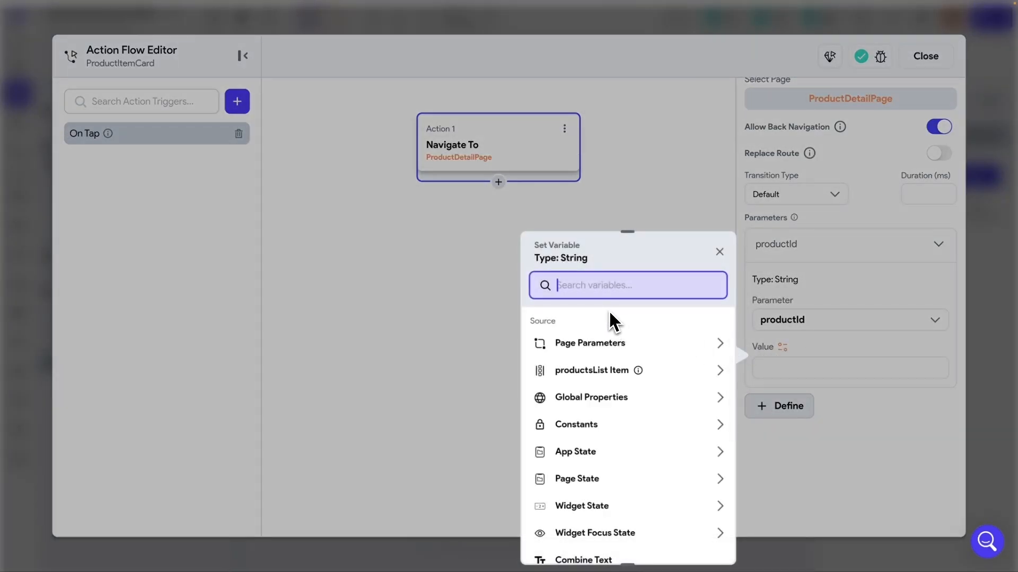
scroll(636, 328, down, 1)
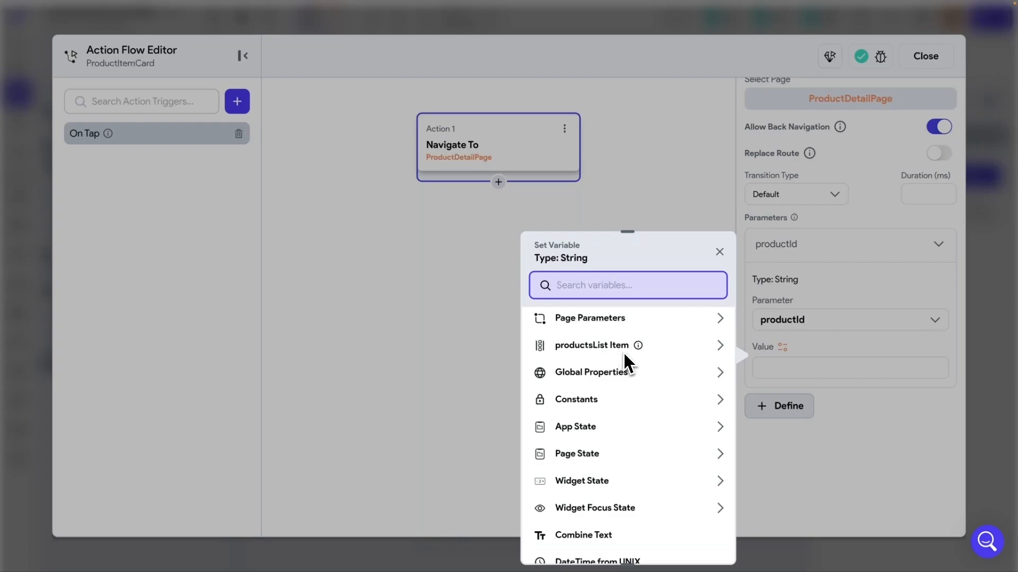
click(719, 252)
click(925, 56)
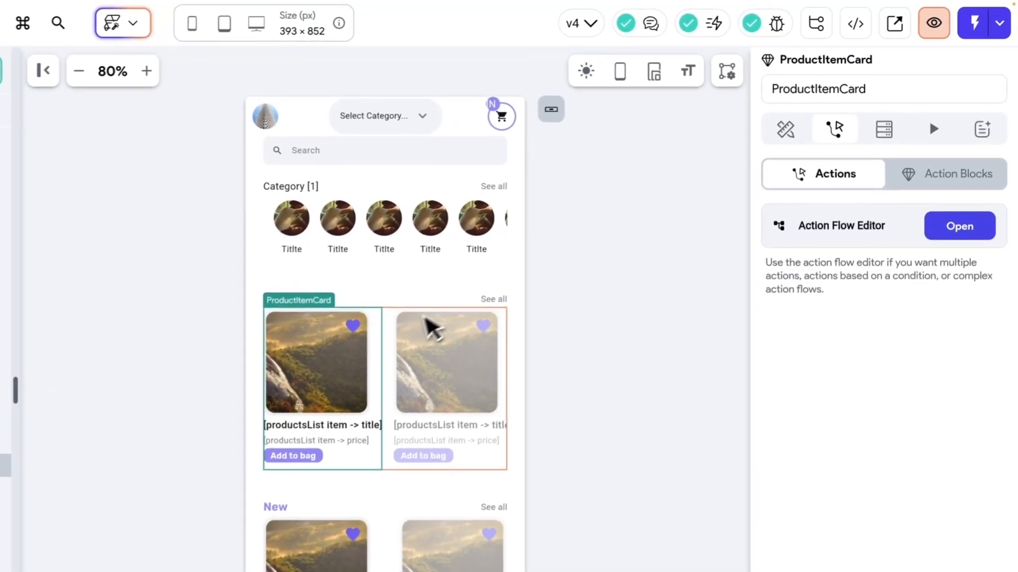
click(498, 343)
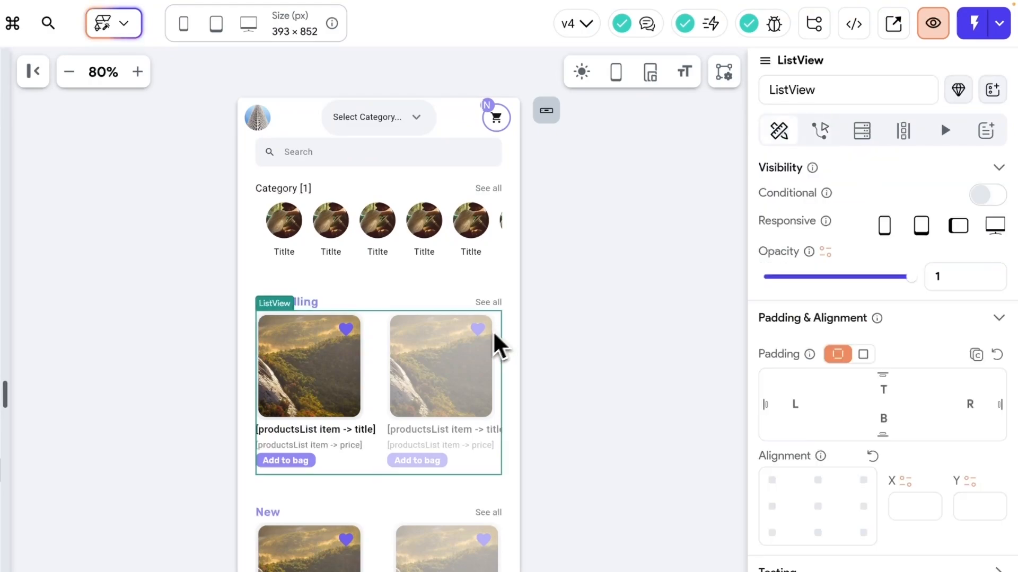
click(903, 130)
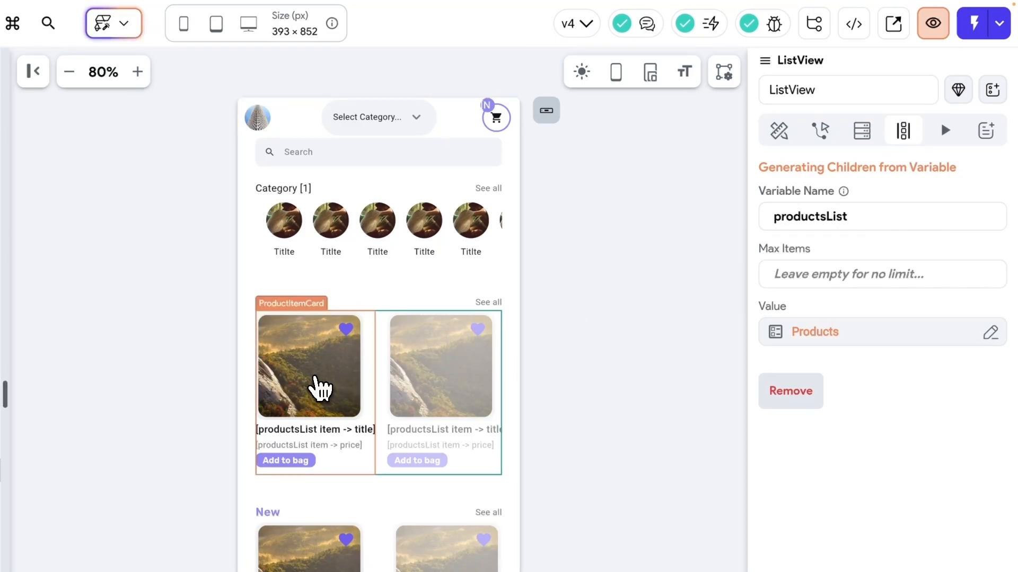
Choose productsList Item as the source of the productId value in the Top Selling ProductItemCard's Navigate To action.
click(321, 389)
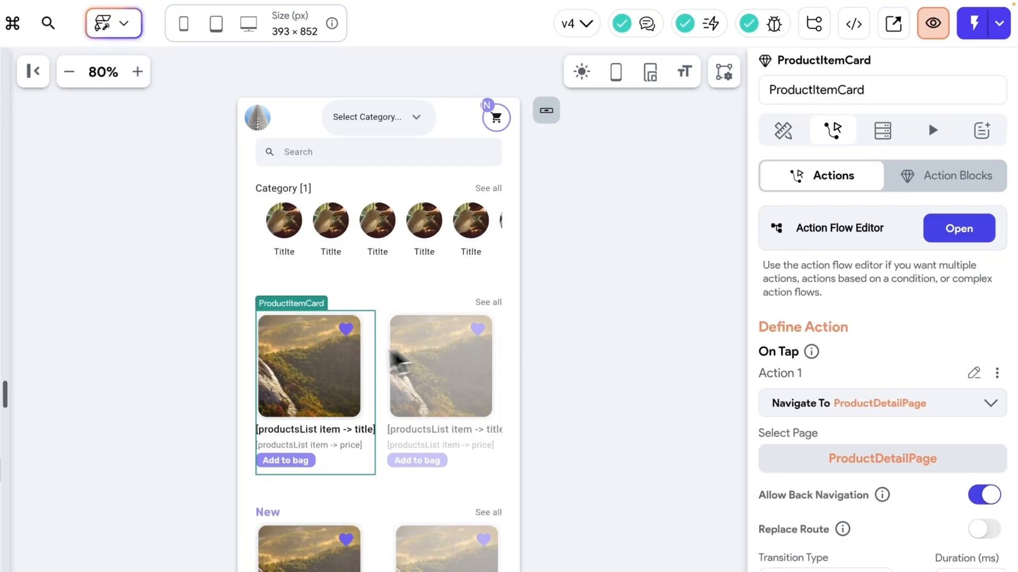
click(957, 237)
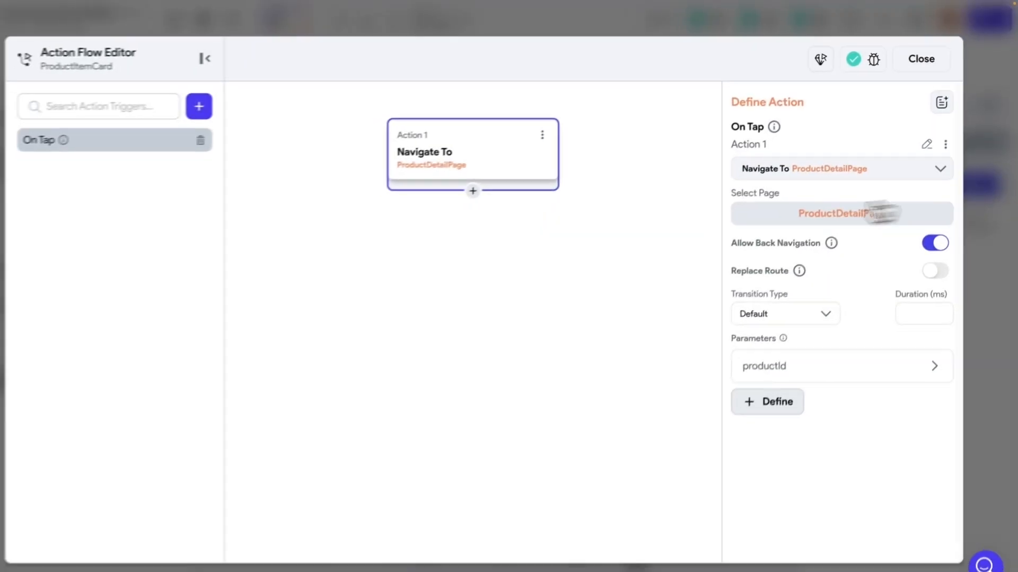
click(795, 358)
scroll(800, 360, down, 2)
click(783, 372)
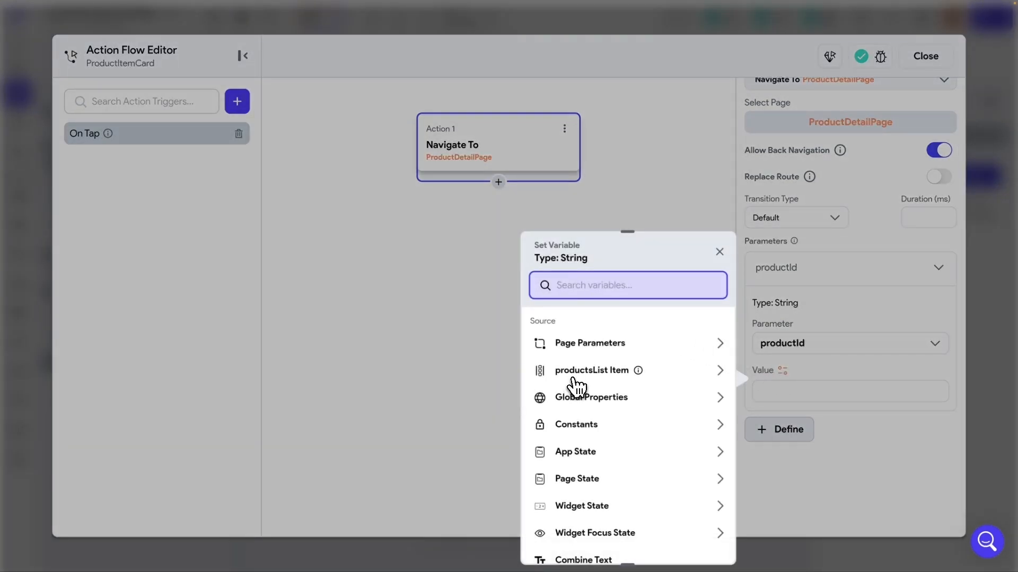
click(608, 373)
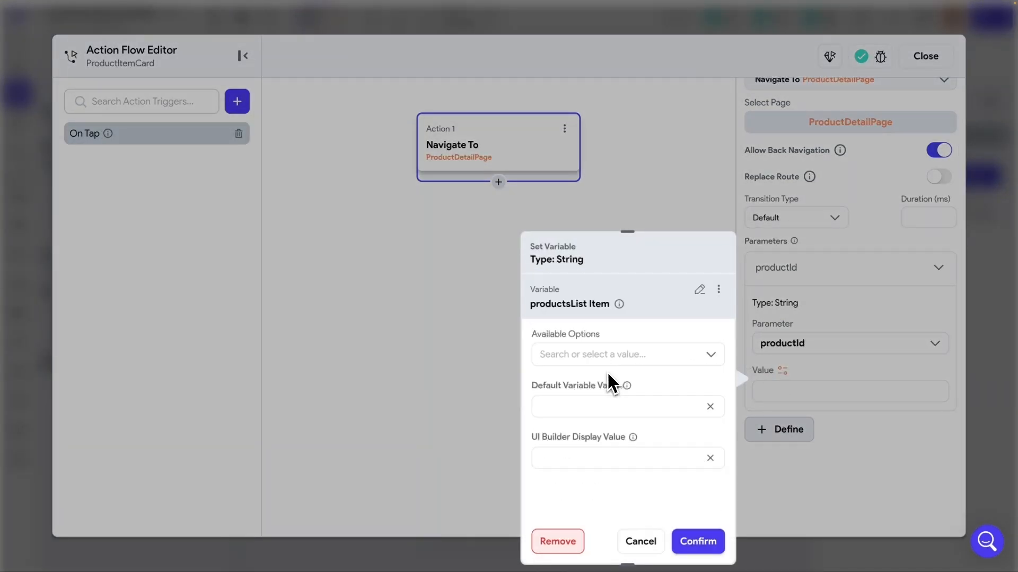
Set the productId value to the item's Data Structure Field id, confirm it, and close the Action Flow Editor.
click(574, 354)
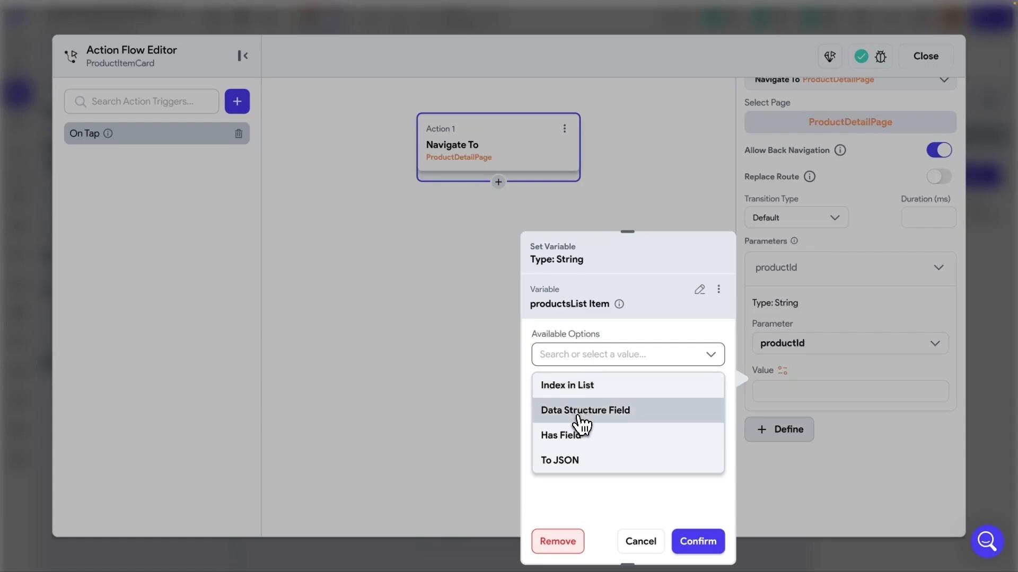
click(613, 421)
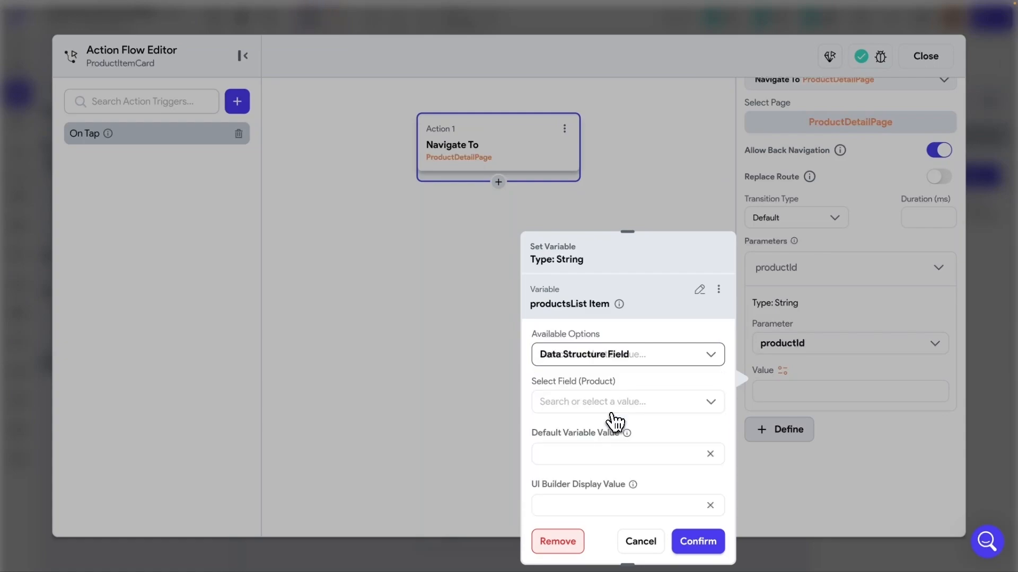
click(572, 402)
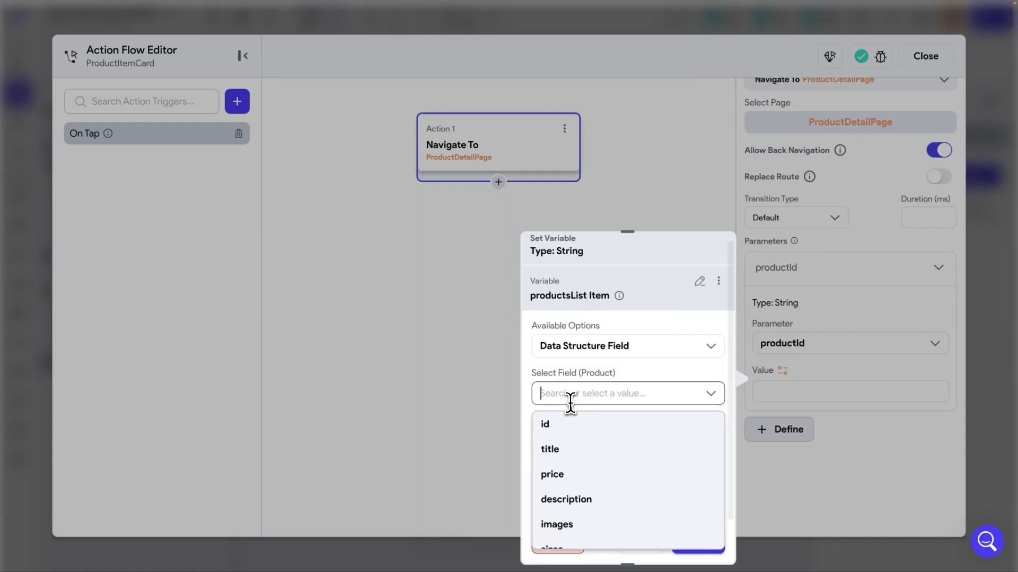
click(560, 431)
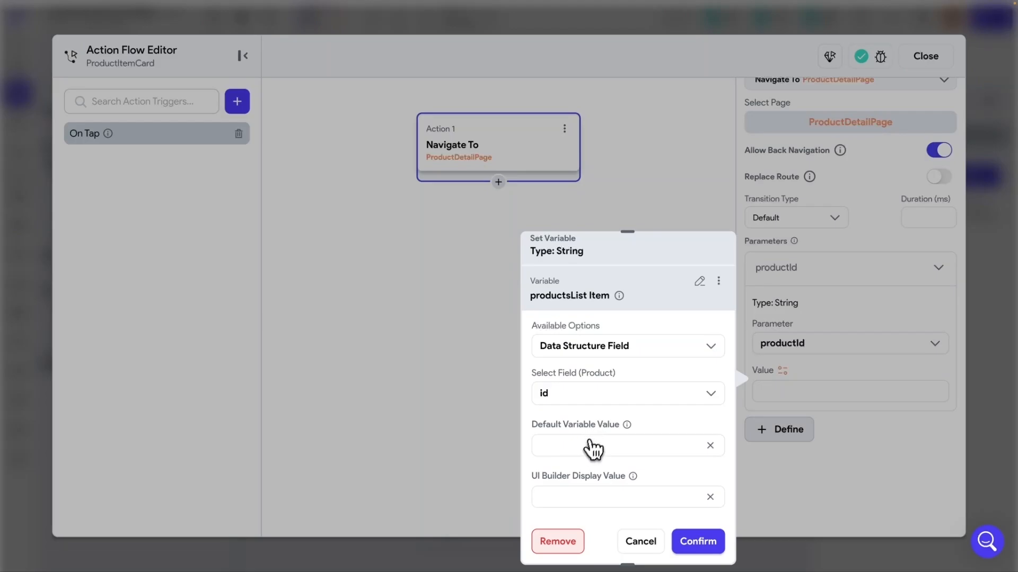
click(698, 541)
scroll(851, 431, up, 1)
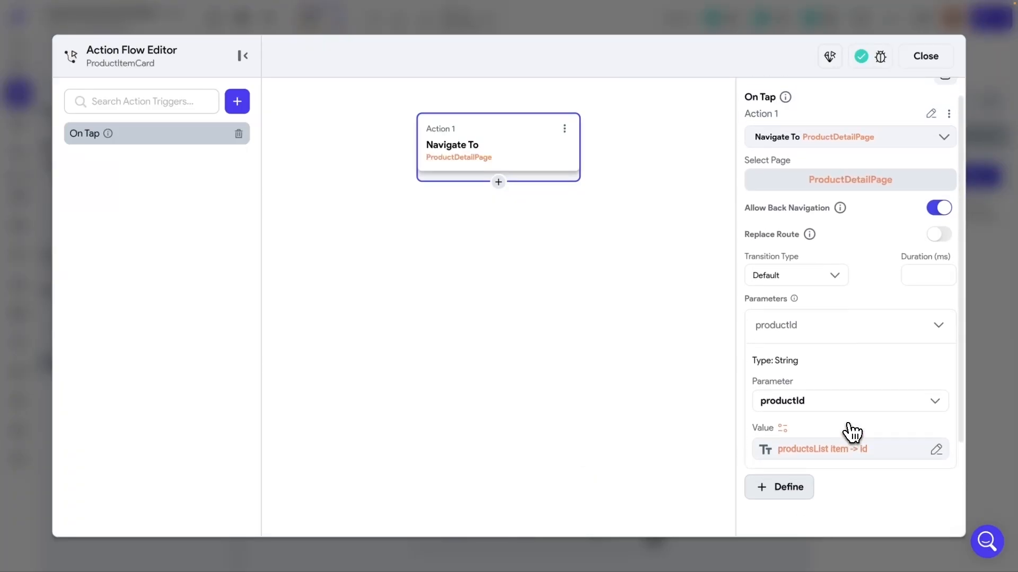
scroll(848, 440, down, 1)
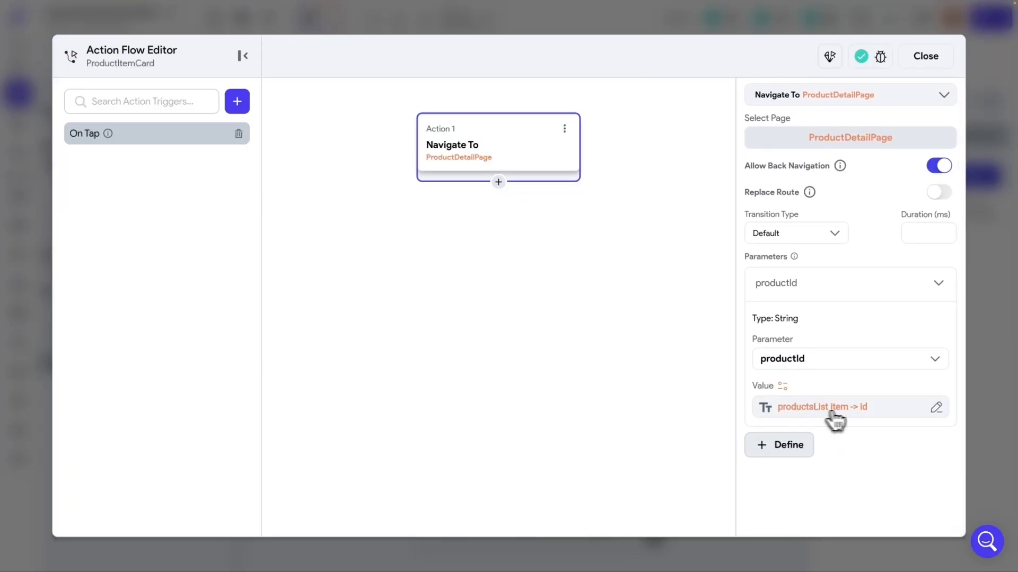
click(928, 63)
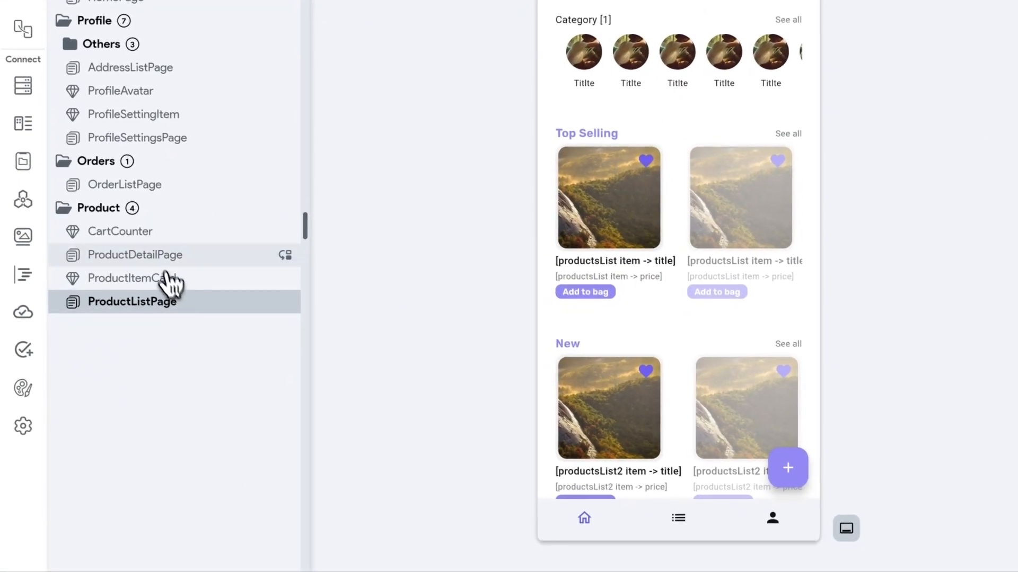
Choose the App State variable Products as the source for the Jordan X Star Wars title text on ProductDetailPage.
click(149, 262)
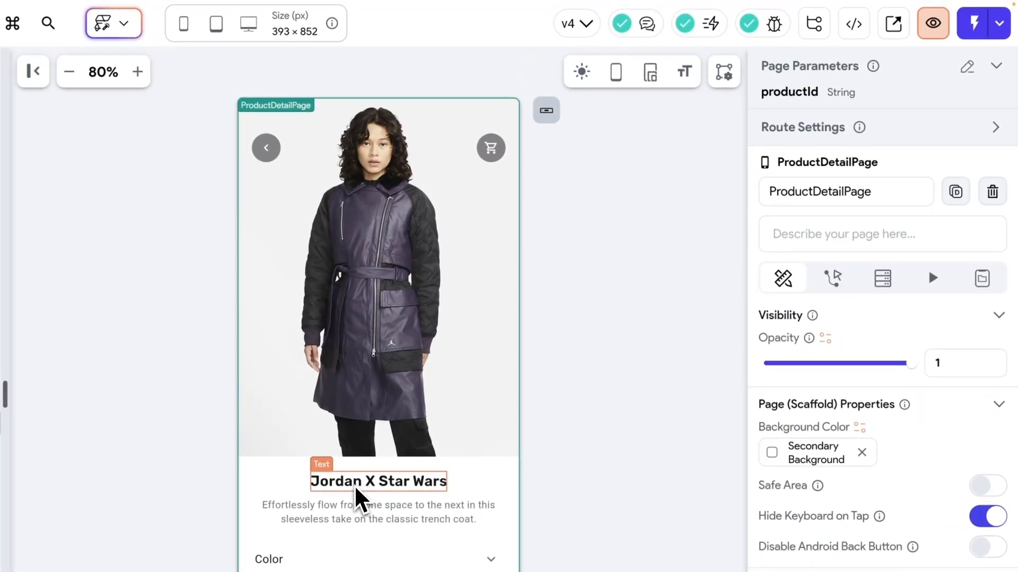
click(349, 487)
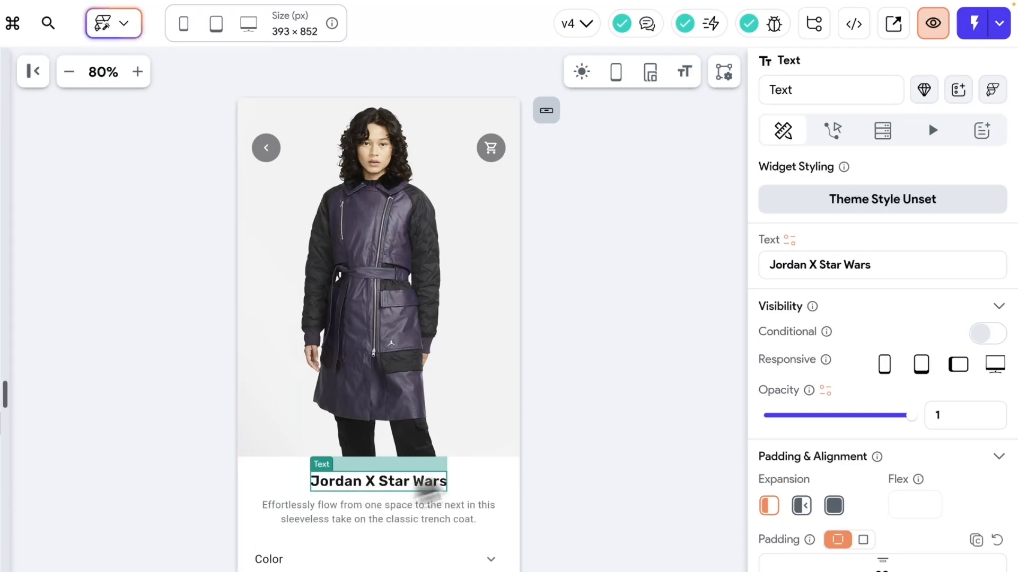
click(787, 252)
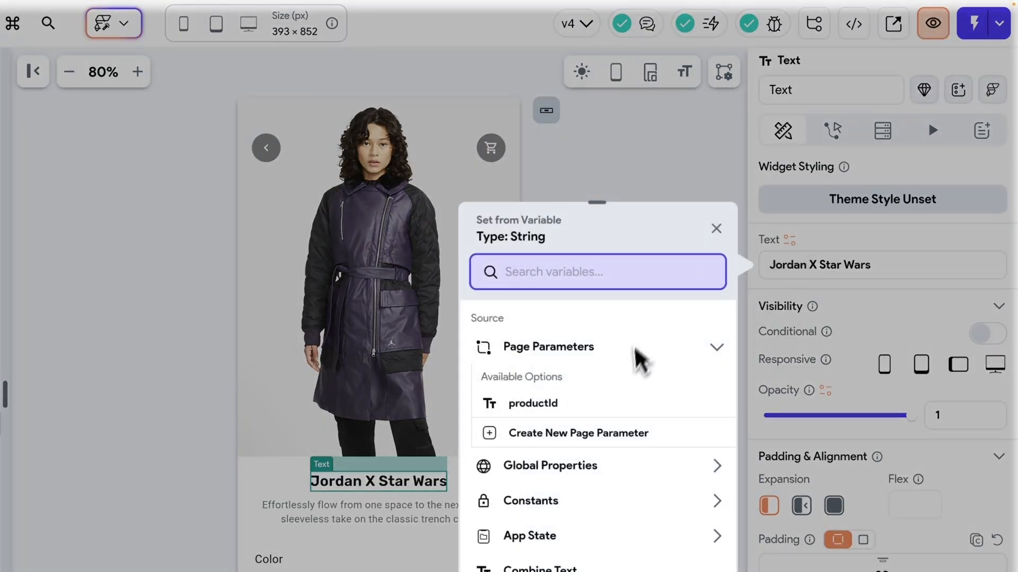
drag(605, 157, 607, 85)
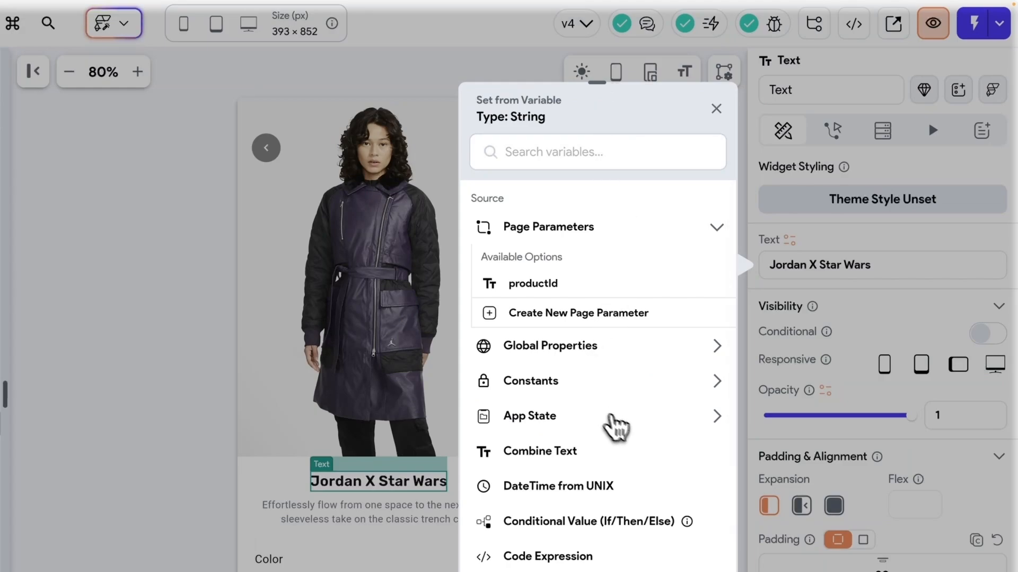
click(554, 424)
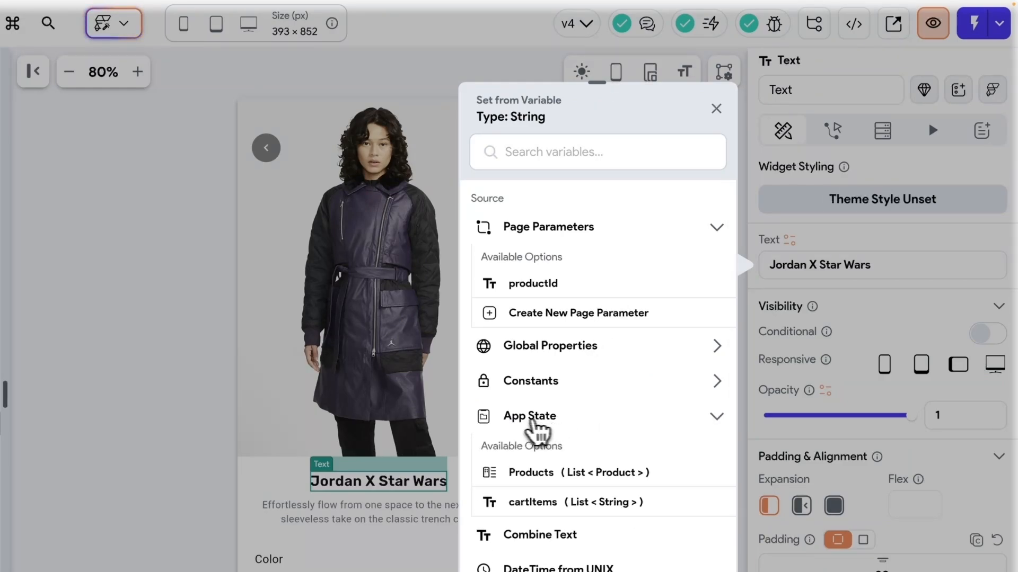
click(532, 473)
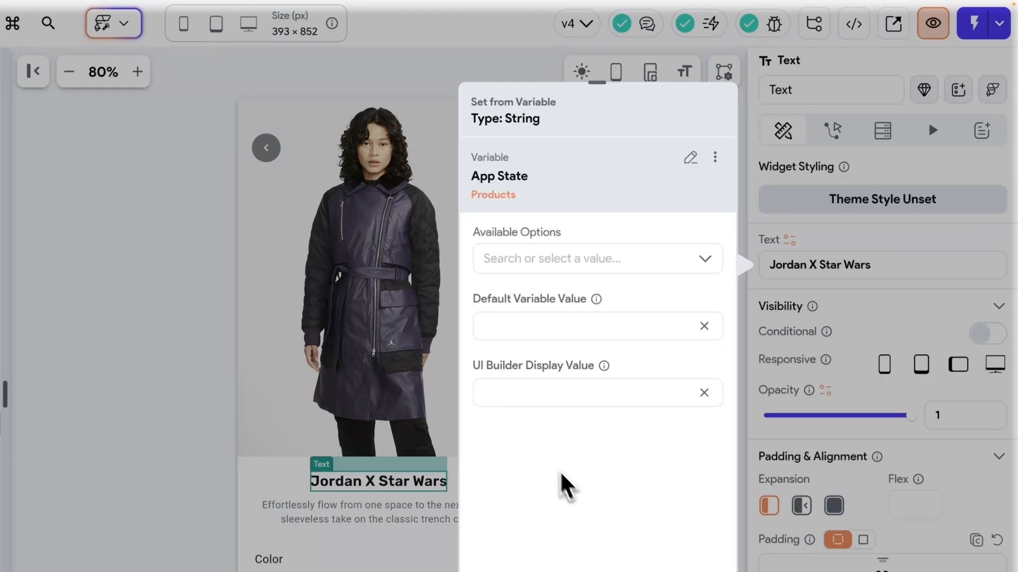
Apply Filter List Items to the title's Products source and use the page parameter productId as the filter condition's first value.
click(533, 263)
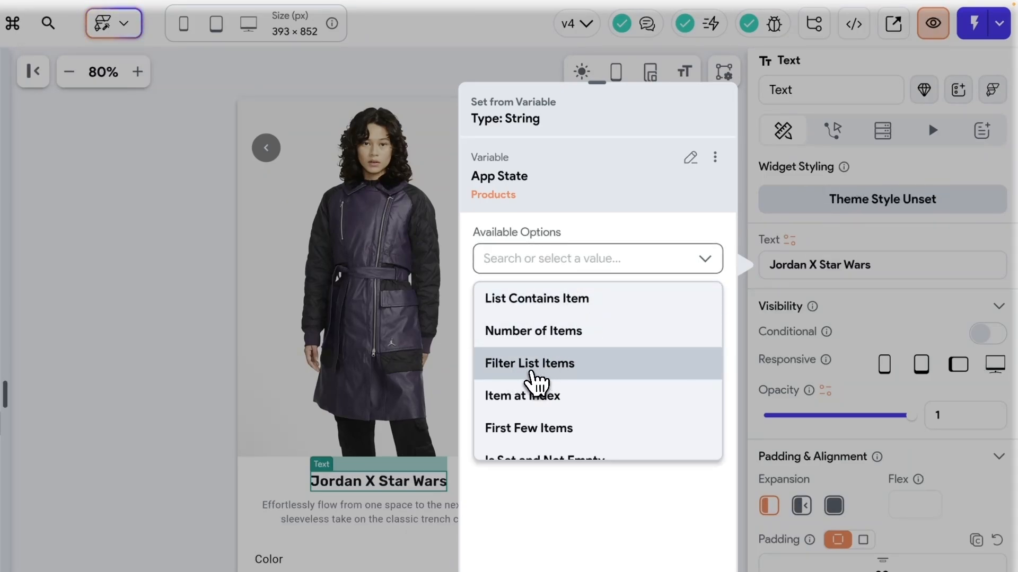
click(546, 365)
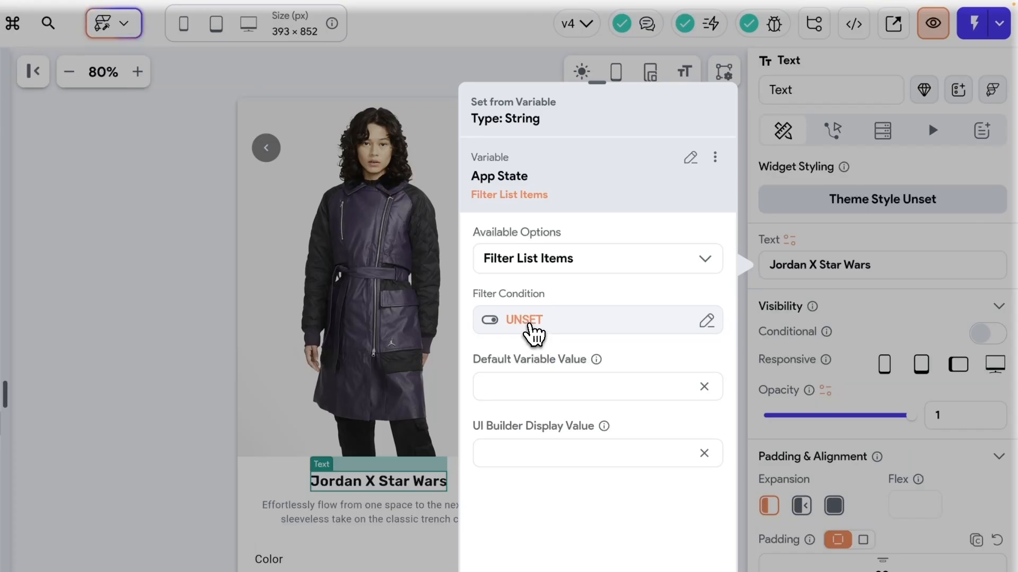
click(532, 333)
drag(318, 263, 319, 95)
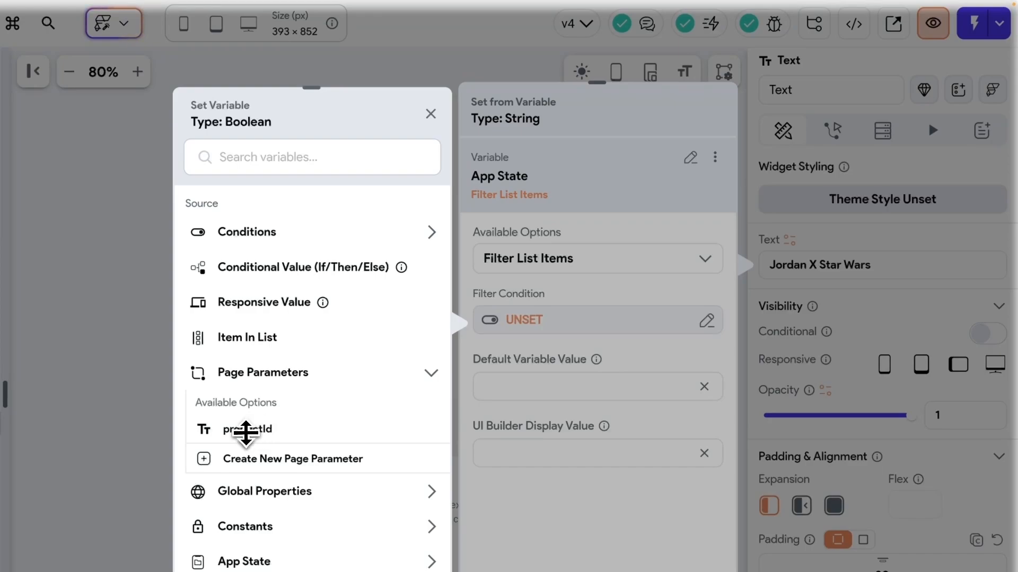
click(297, 374)
click(310, 373)
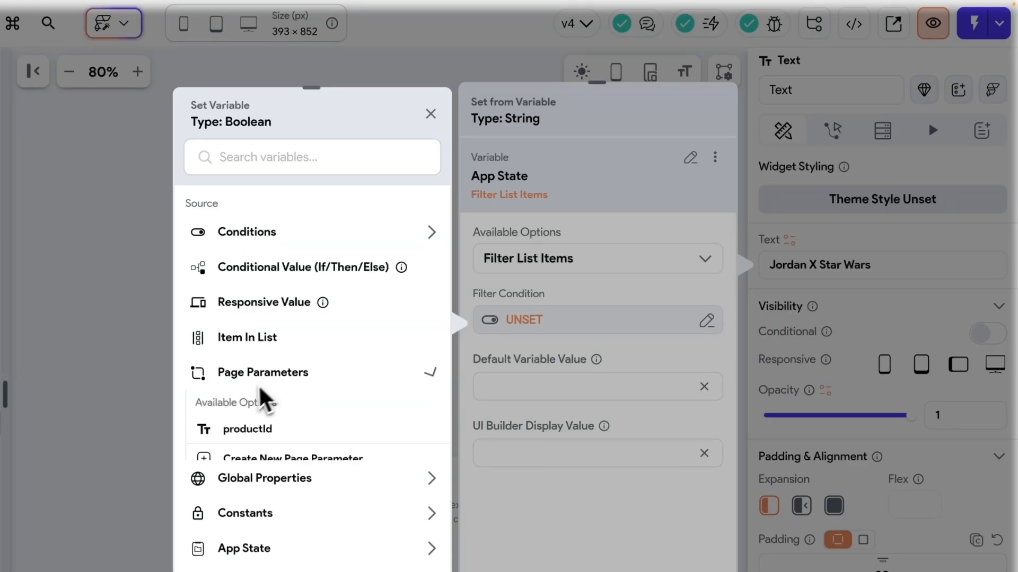
click(249, 430)
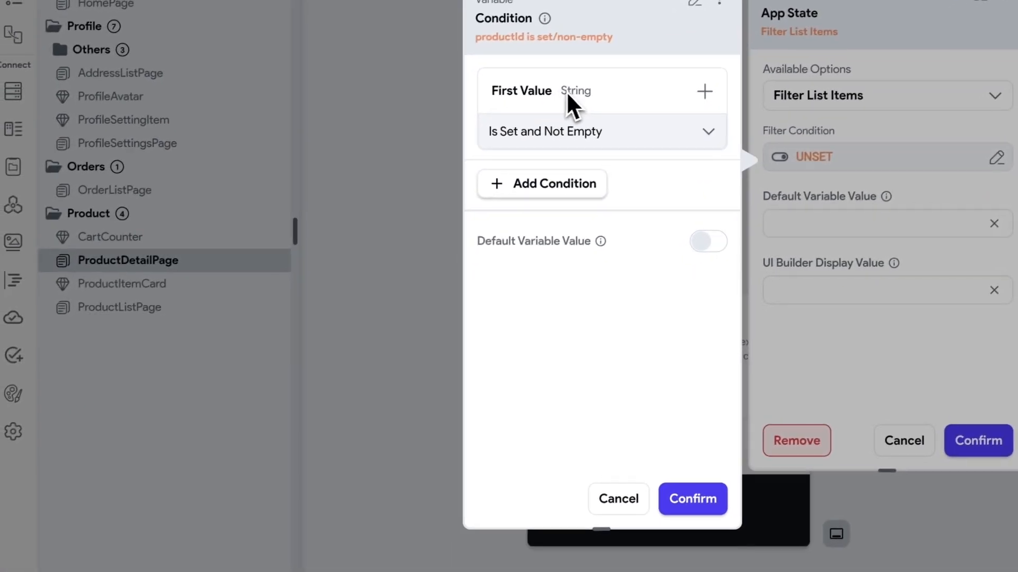
Set the title's filter condition operator to Equal To and expand both its first and second values.
click(581, 127)
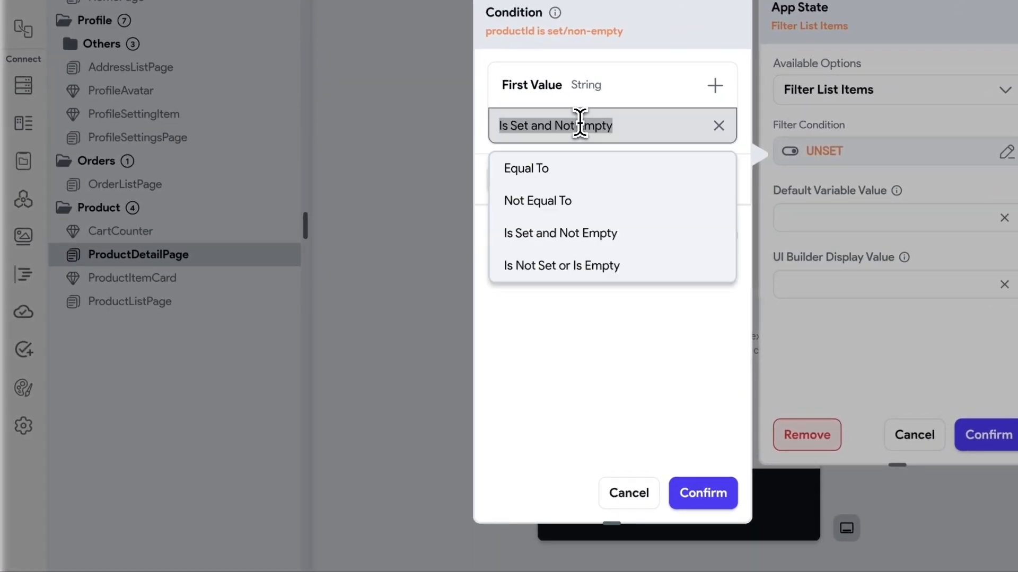
click(540, 181)
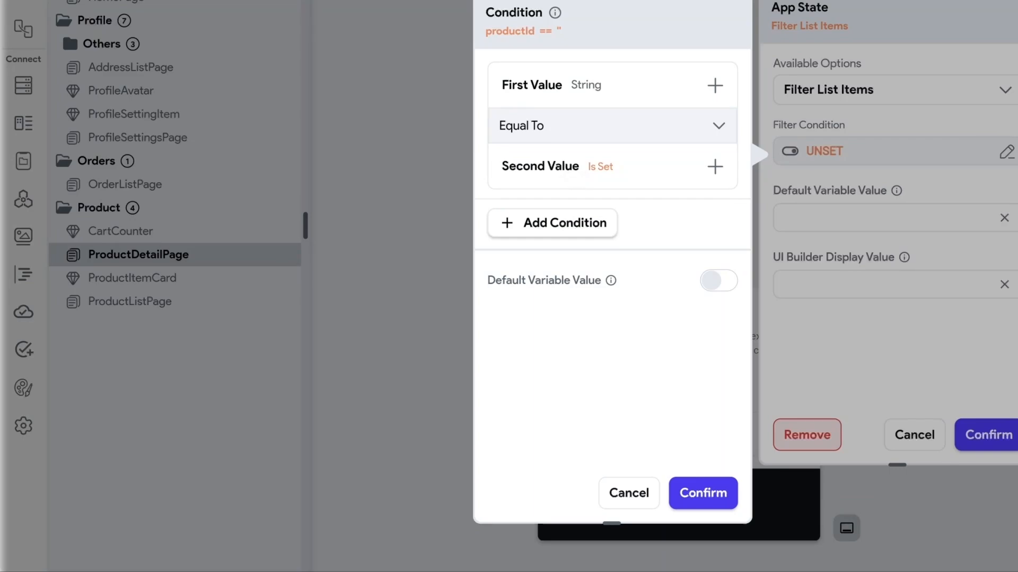
click(570, 170)
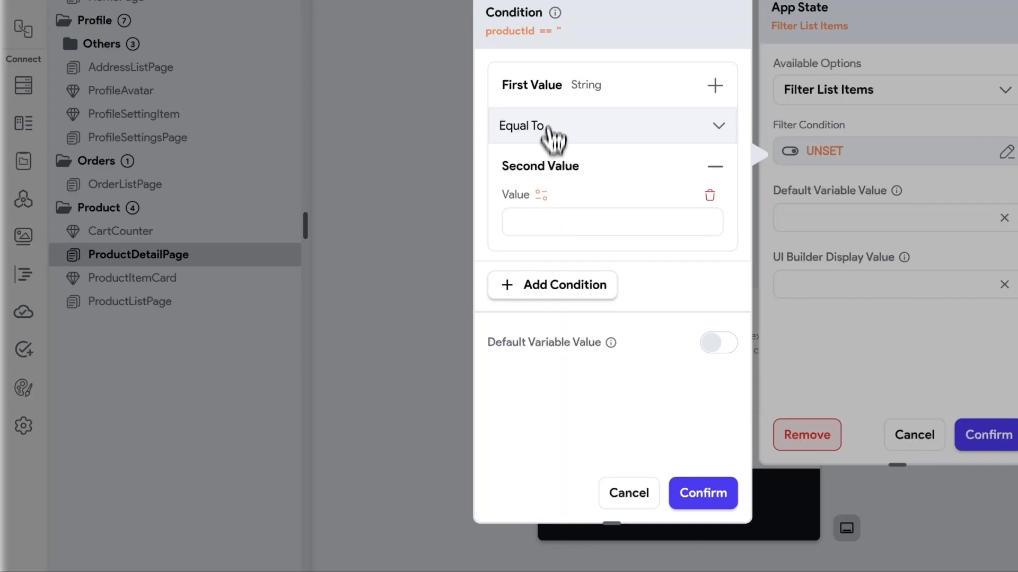
click(575, 88)
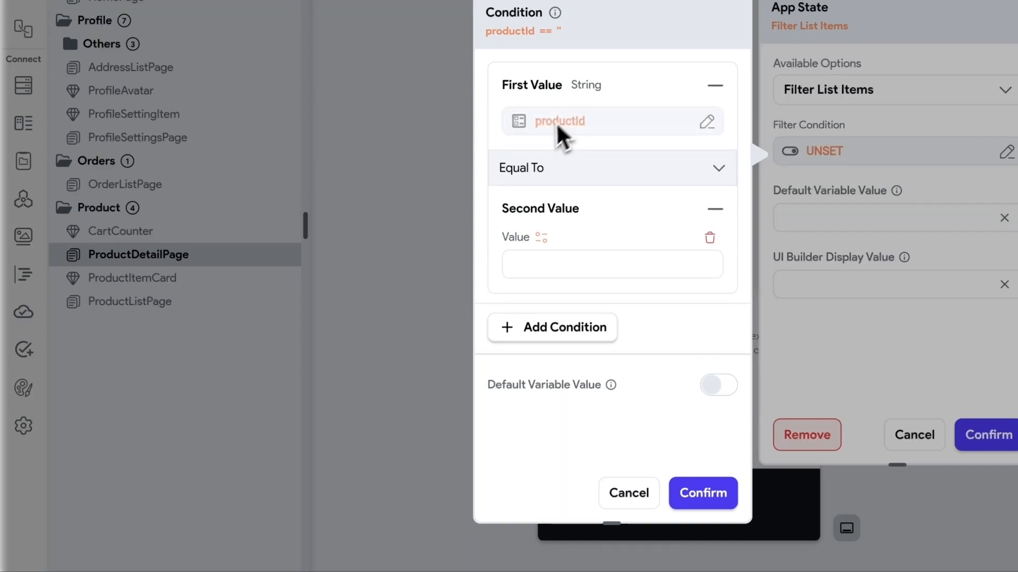
Set the condition's second value to Item In List with Data Structure Field id, and confirm the title's filter condition.
click(541, 238)
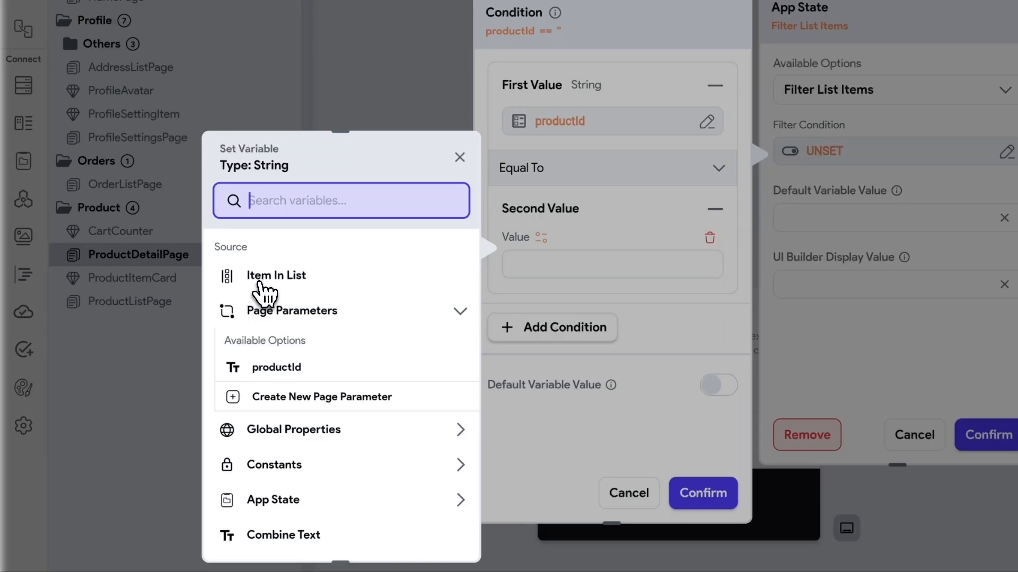
click(286, 285)
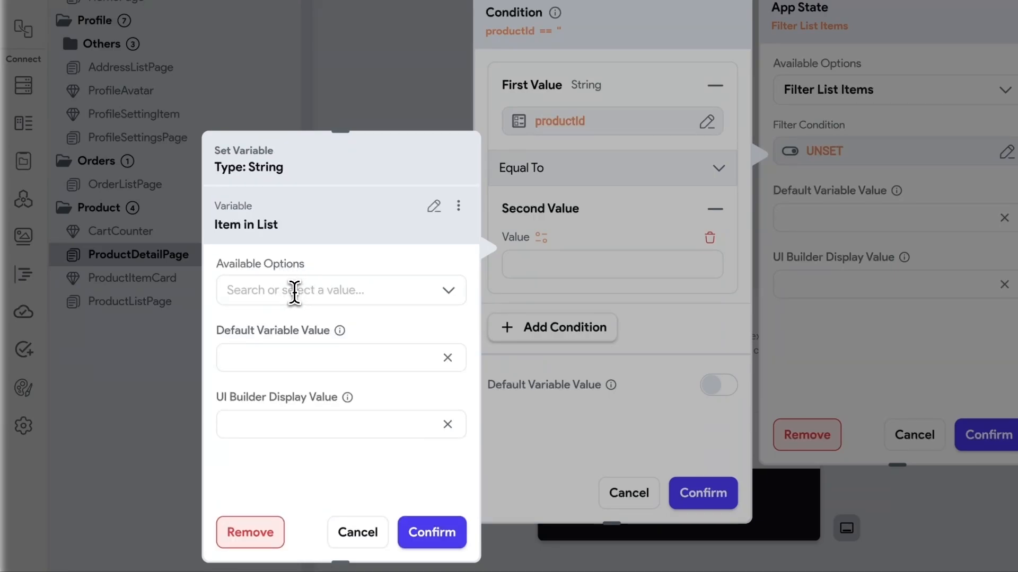
click(294, 292)
click(303, 342)
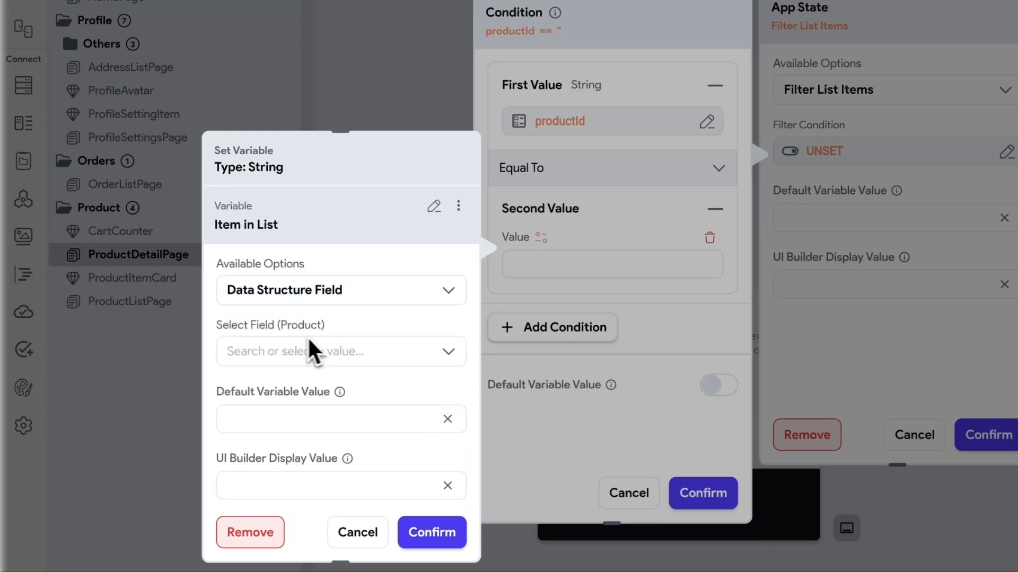
scroll(322, 326, down, 1)
click(291, 342)
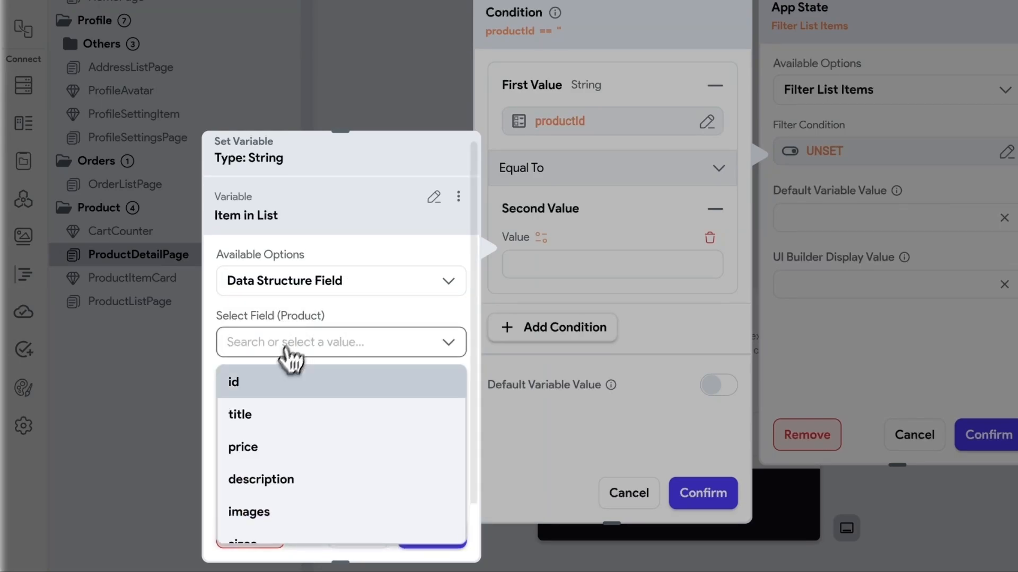
click(245, 389)
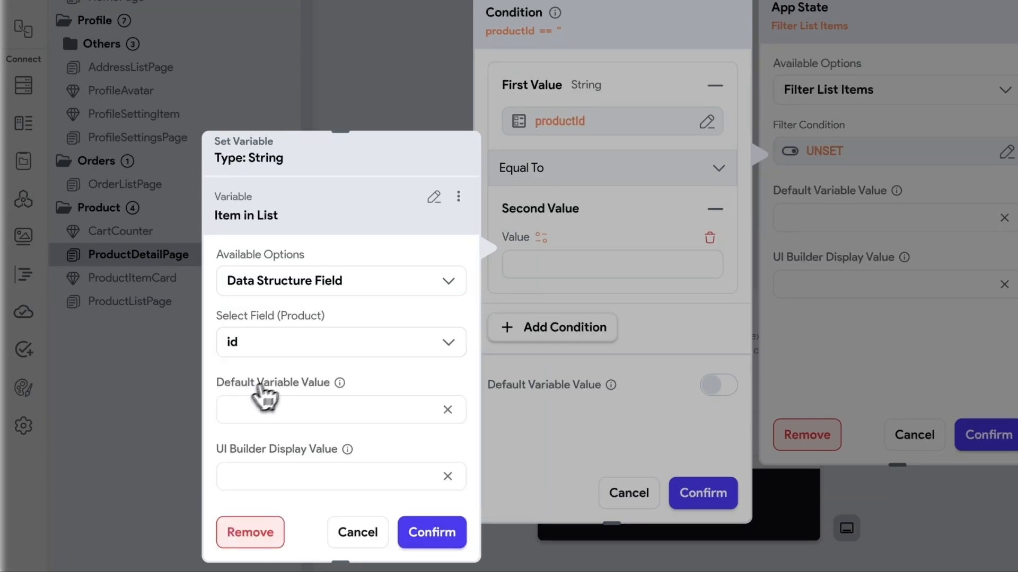
click(424, 534)
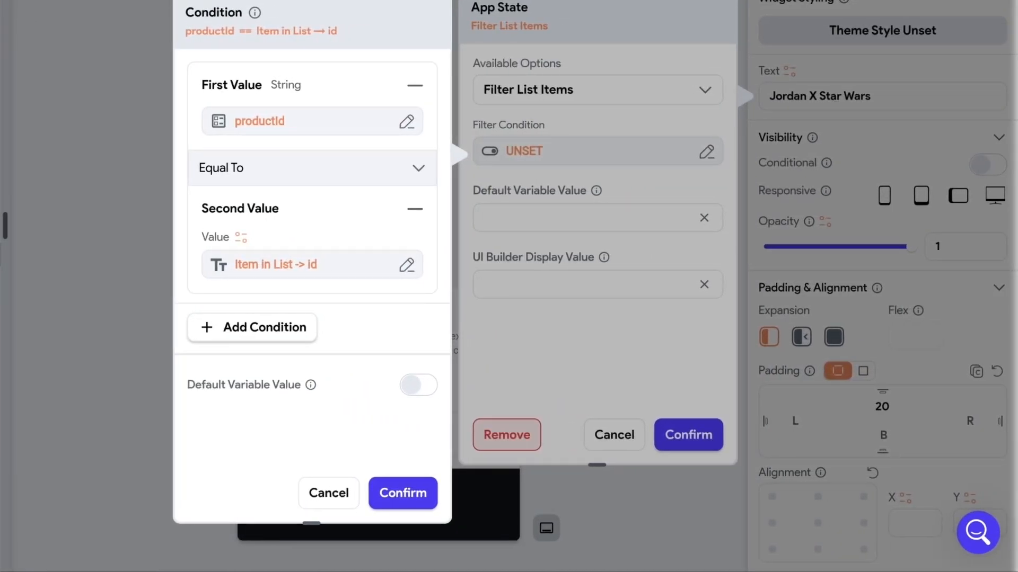
click(403, 492)
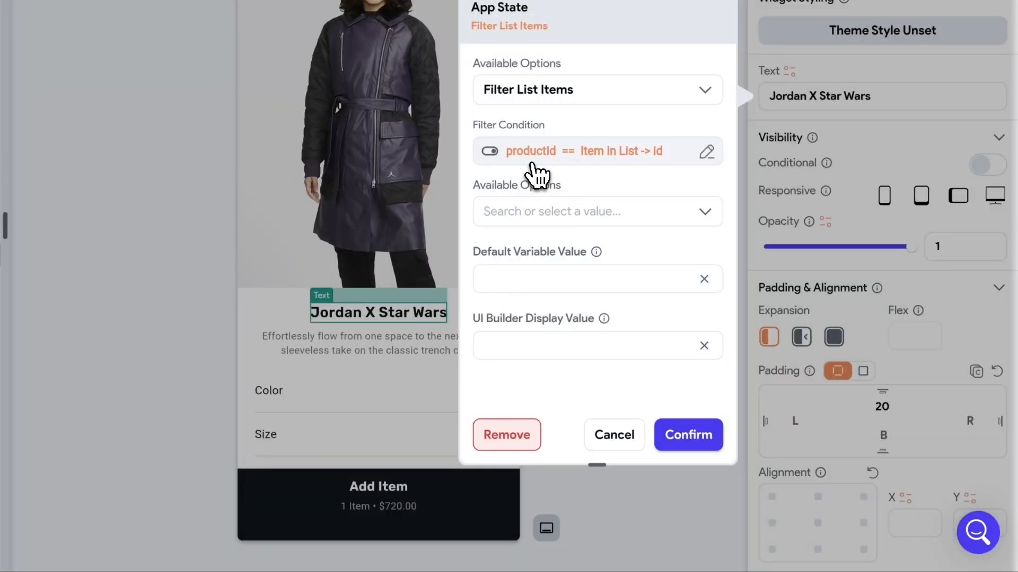
Take the First item of the filtered list for the title text using Item at Index.
click(533, 222)
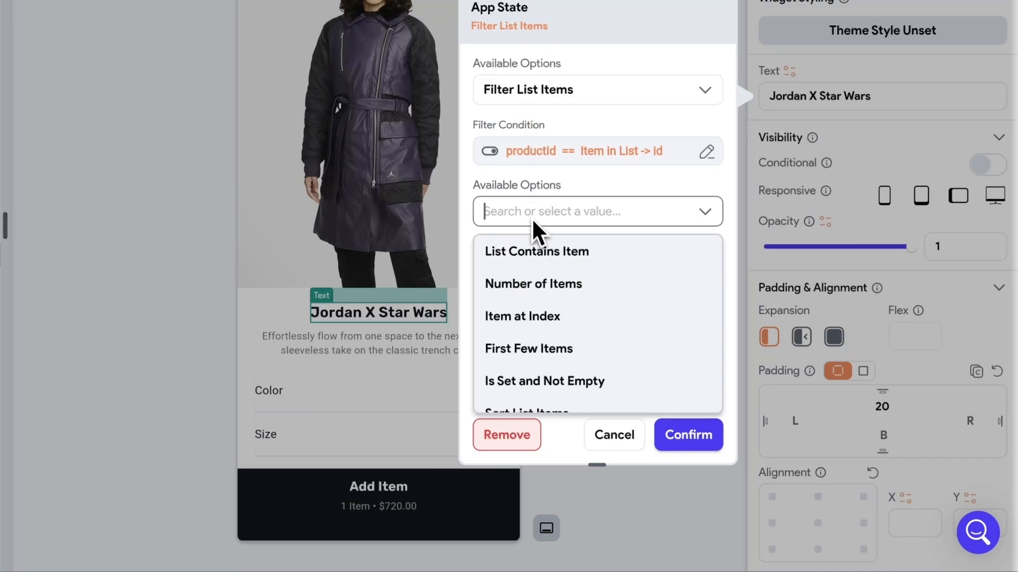
click(538, 331)
scroll(555, 267, down, 1)
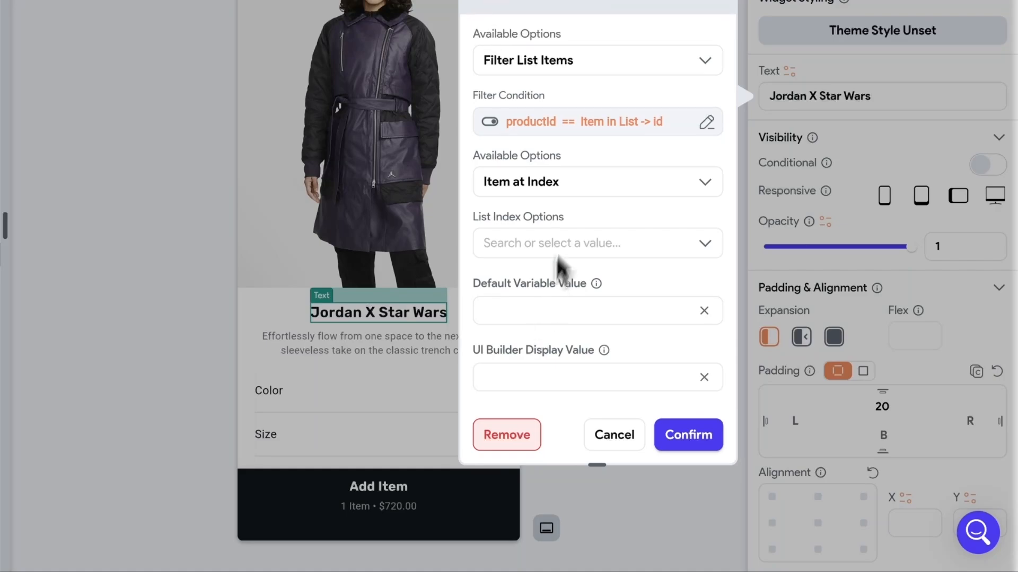
click(525, 244)
click(506, 293)
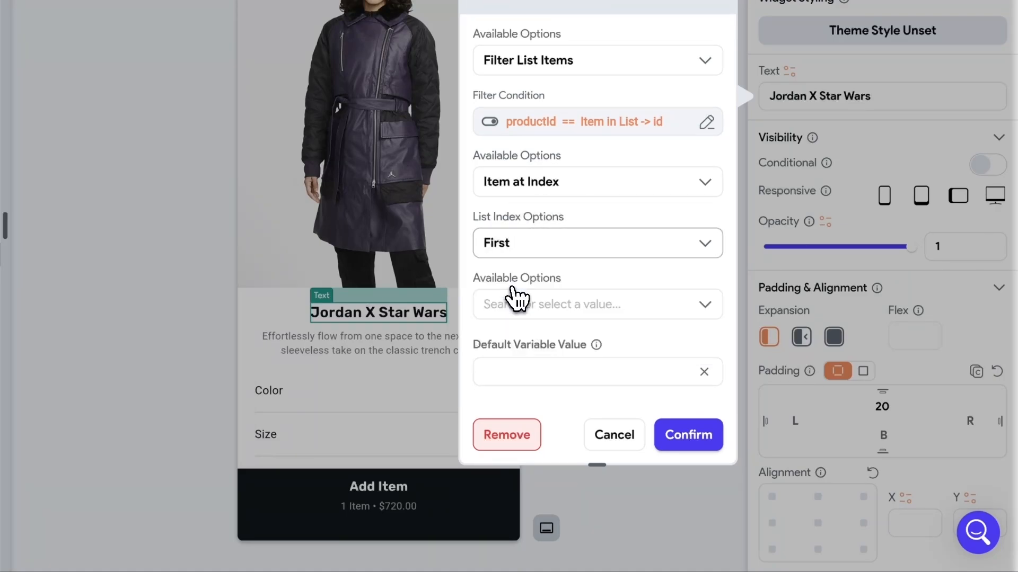
Choose the Data Structure Field title of that item and confirm it as the title text's value.
scroll(565, 263, down, 2)
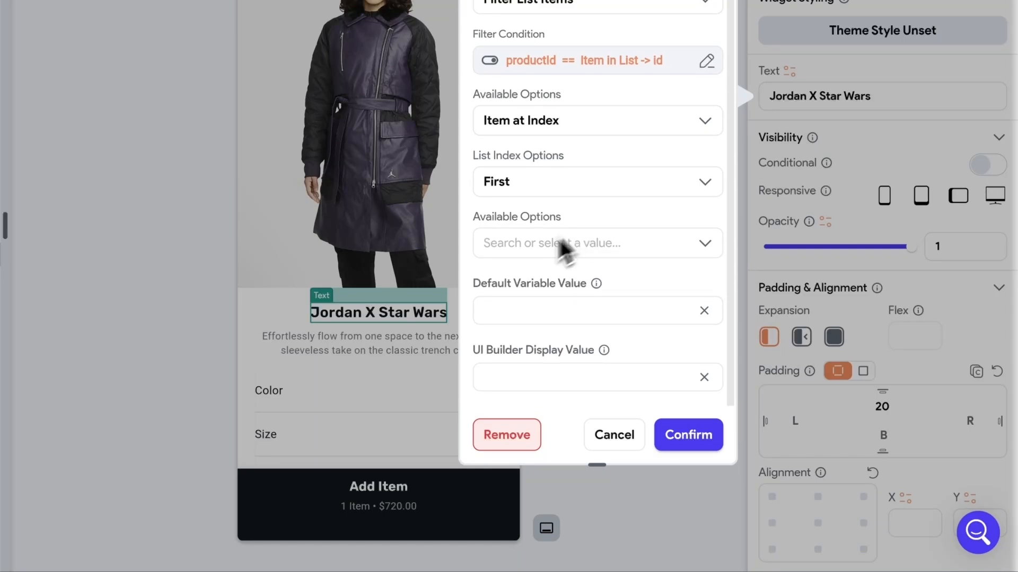
click(514, 246)
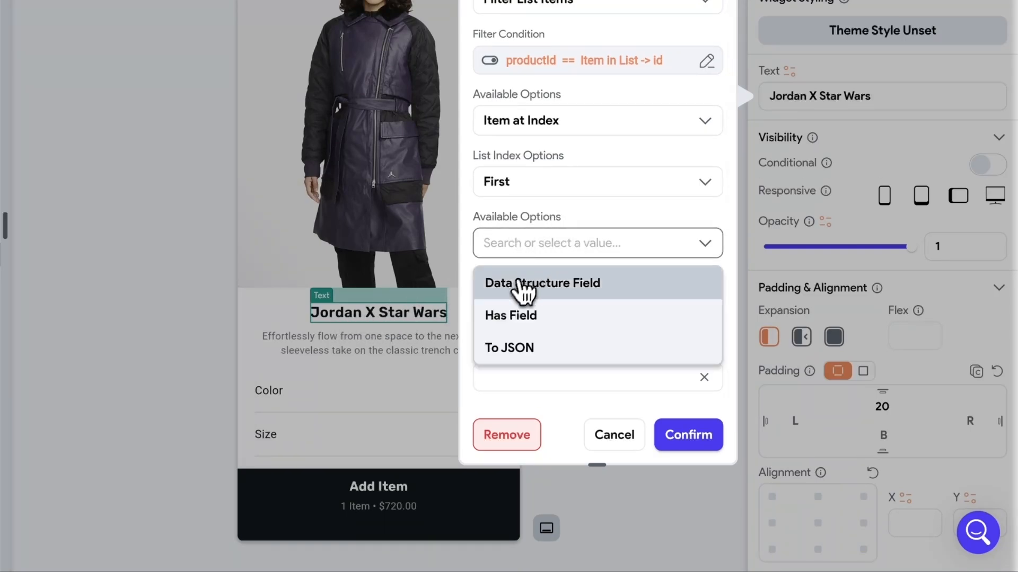
click(531, 293)
scroll(577, 295, down, 2)
click(532, 261)
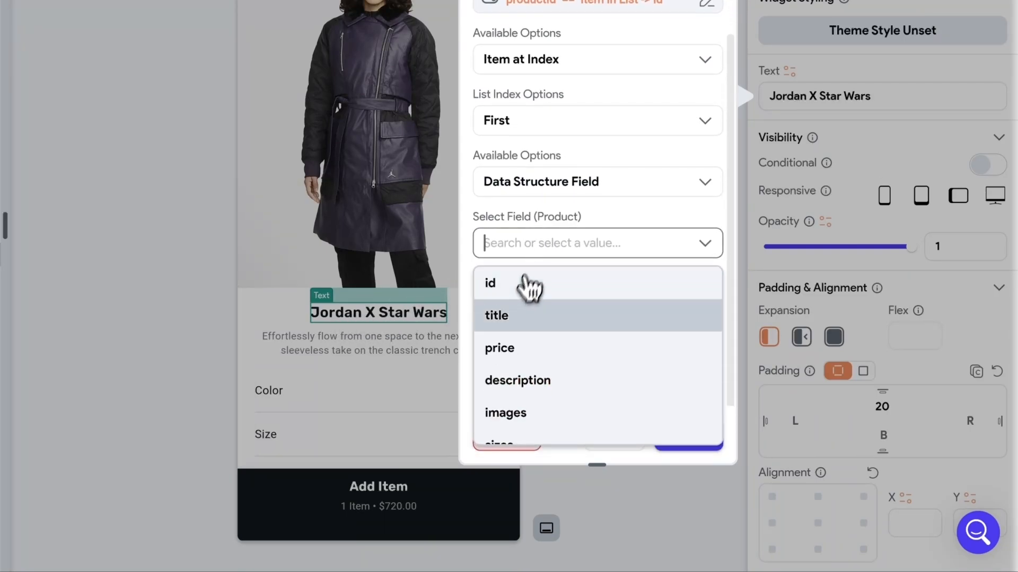
click(512, 314)
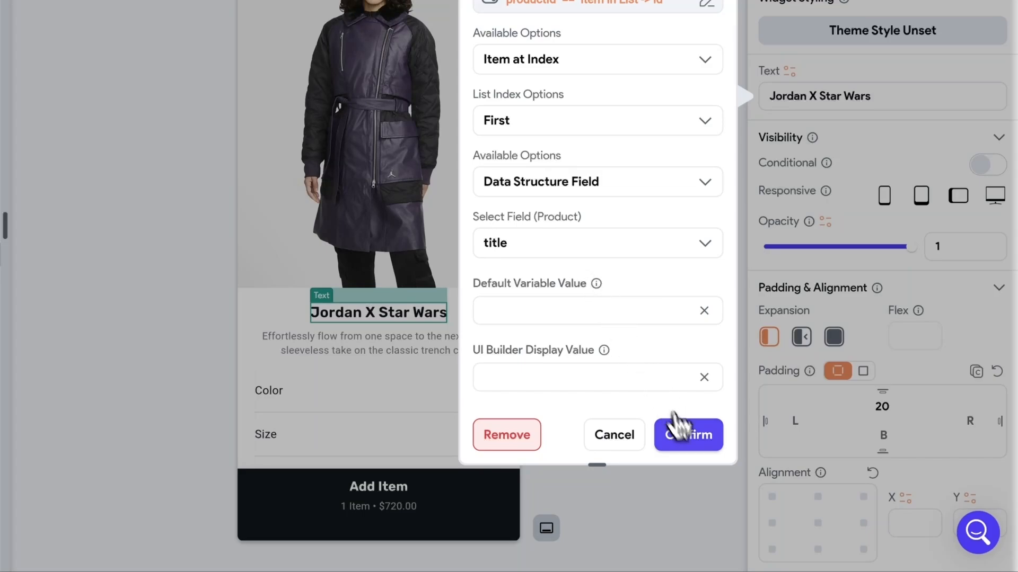
click(689, 442)
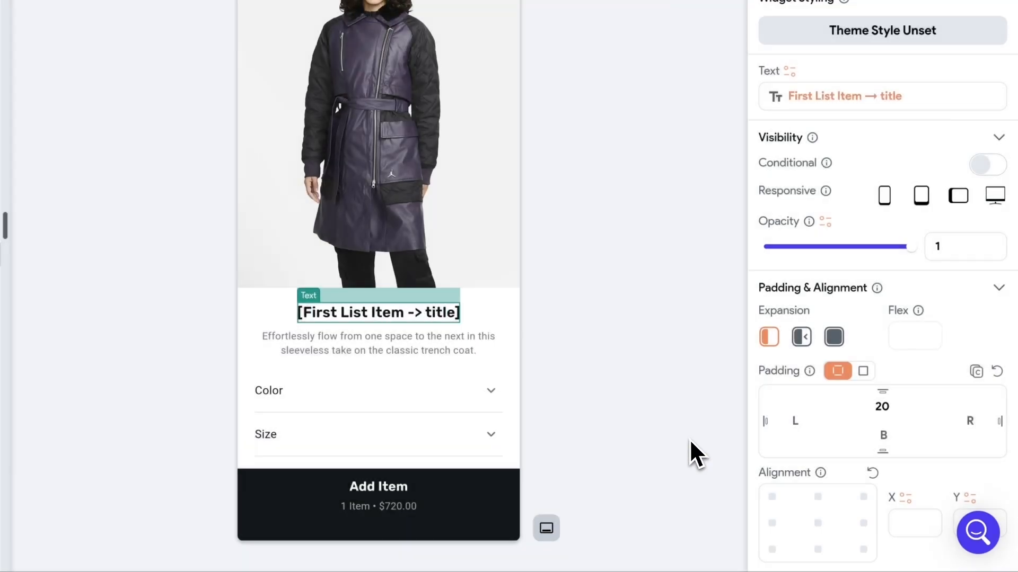
Set the product description text's source to the App State variable Products and apply Filter List Items.
click(374, 348)
click(789, 109)
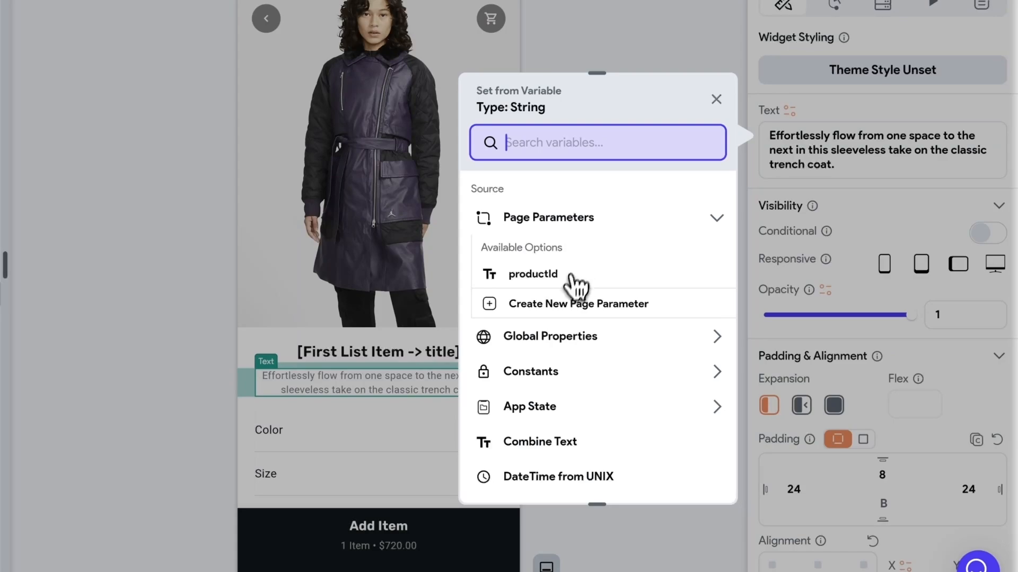
click(536, 406)
scroll(533, 404, down, 2)
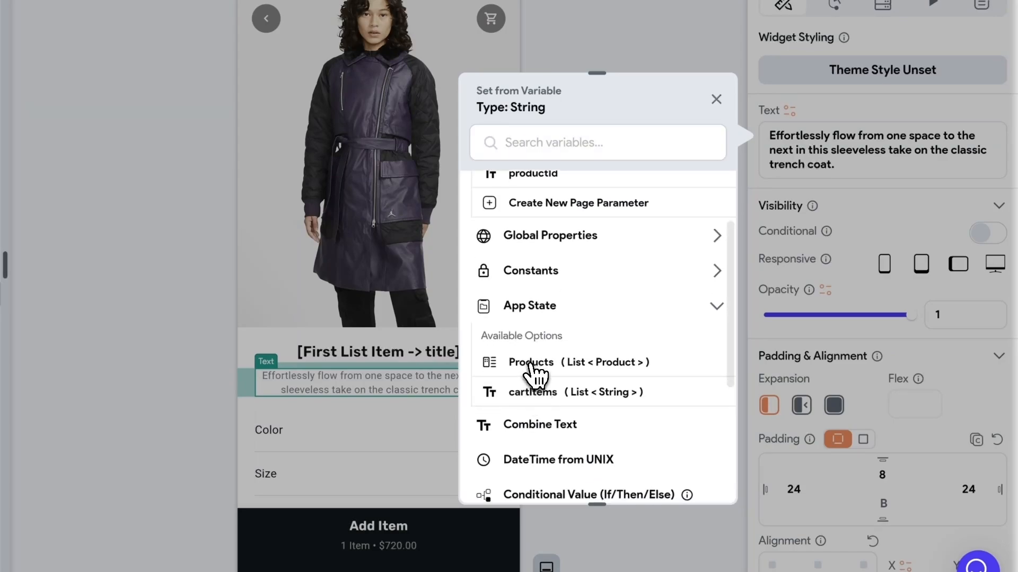
click(533, 364)
click(527, 250)
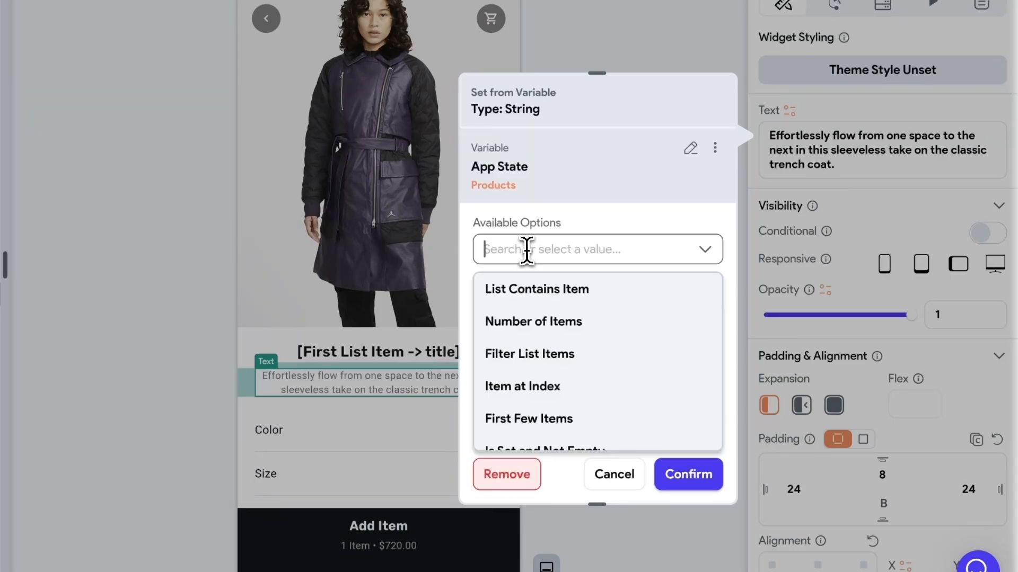
click(527, 366)
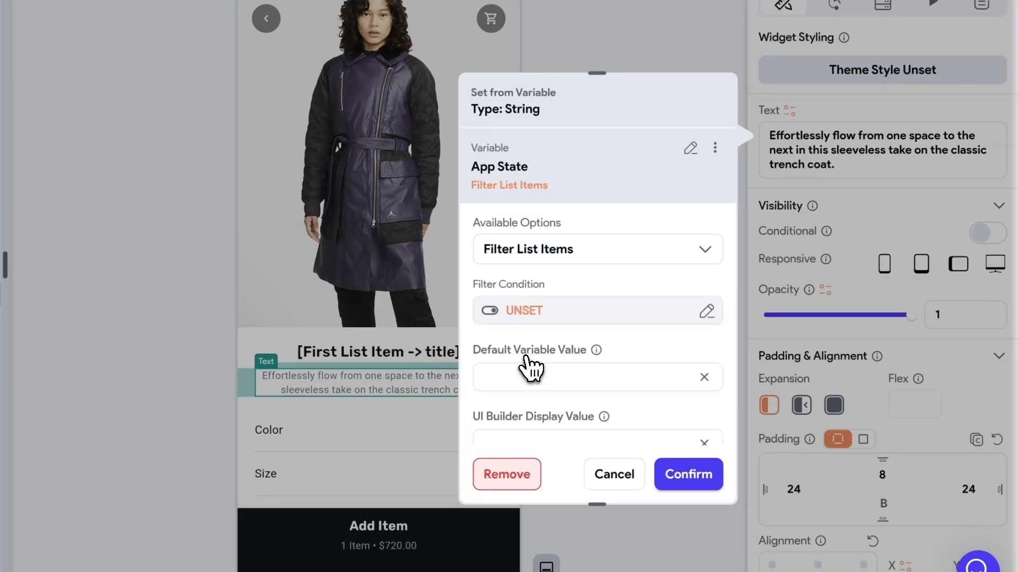
Start the description's filter condition with the page parameter productId and the operator Equal To.
click(522, 323)
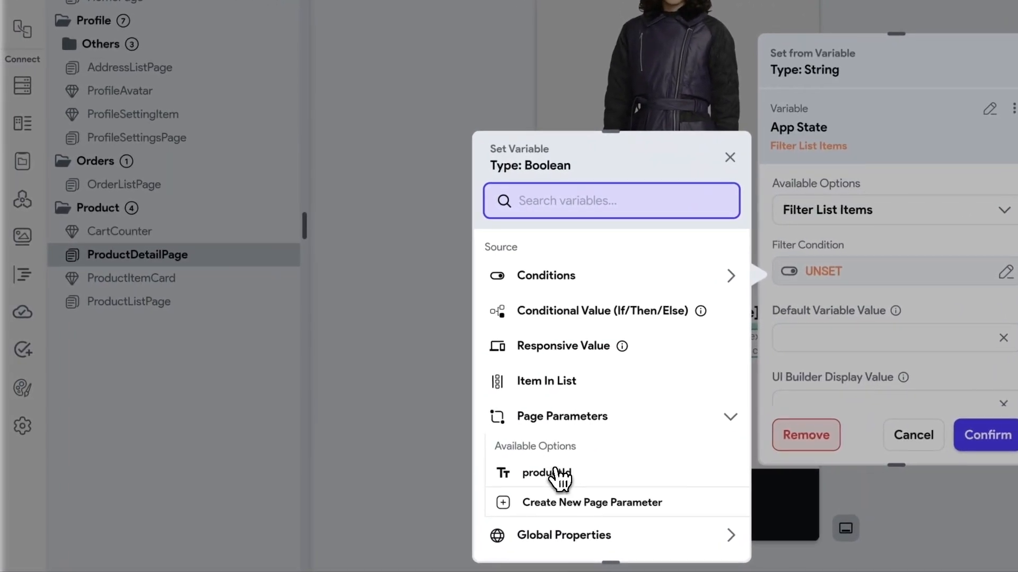
click(551, 473)
click(572, 338)
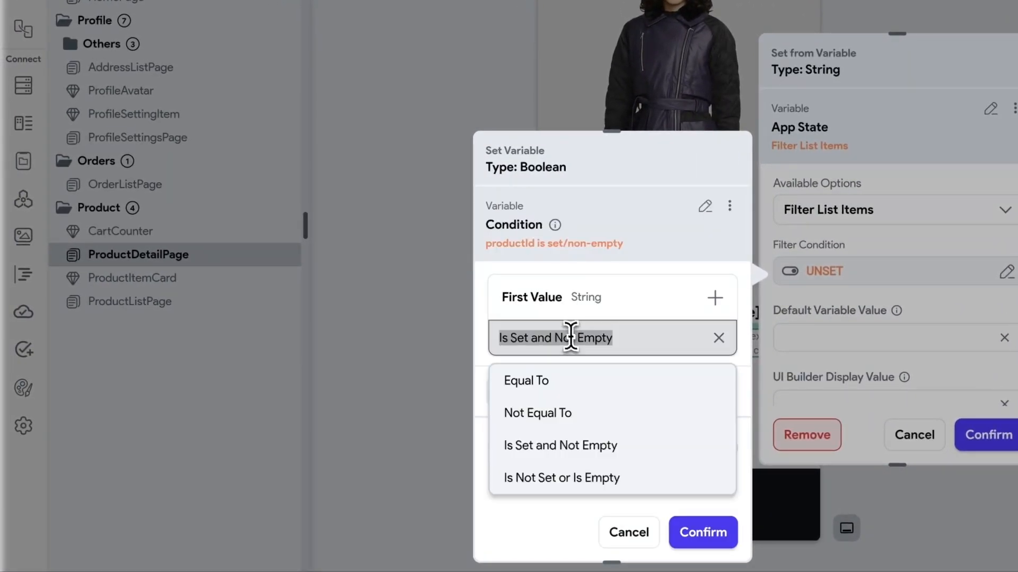
click(544, 382)
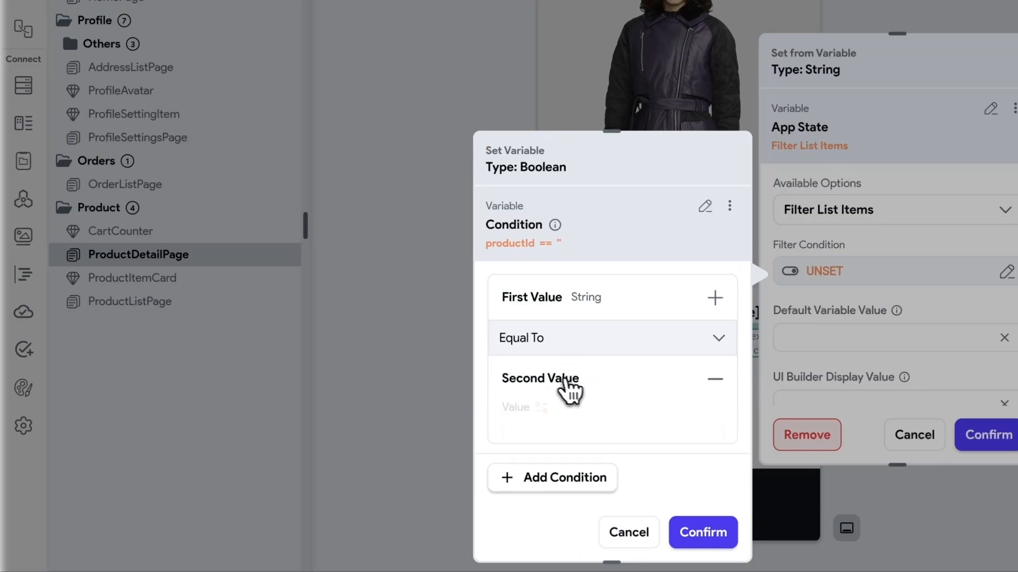
Compare productId with Item In List's Data Structure Field id as the second value, and confirm the description's filter condition.
scroll(567, 389, down, 2)
click(542, 331)
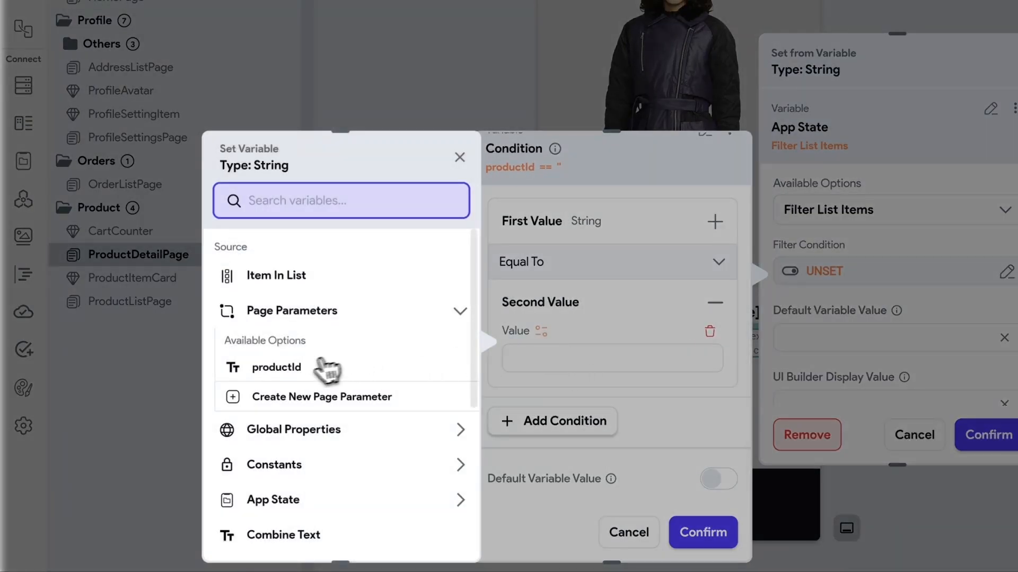
click(279, 276)
click(315, 297)
click(281, 331)
click(311, 351)
click(291, 388)
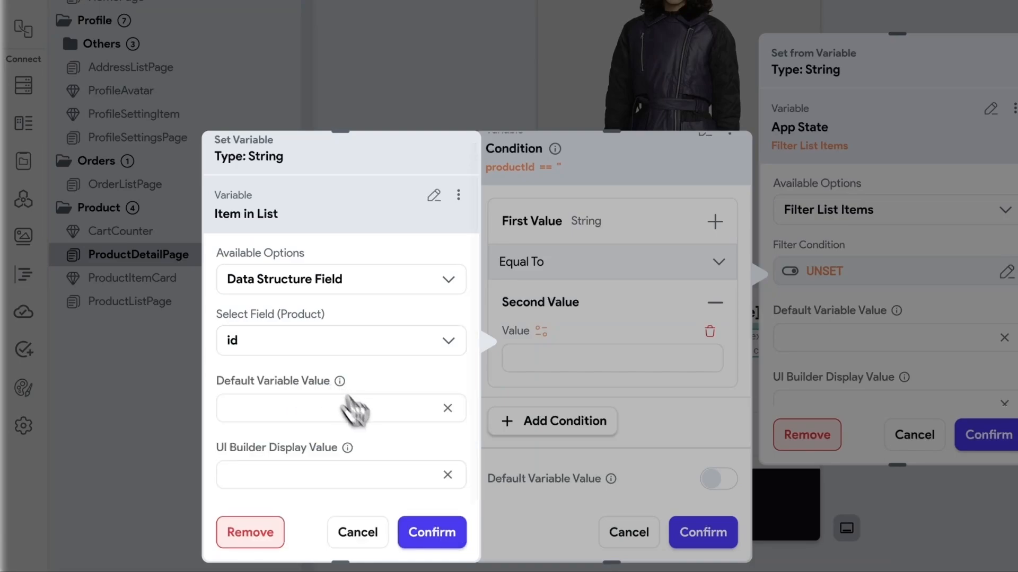
click(450, 539)
click(699, 537)
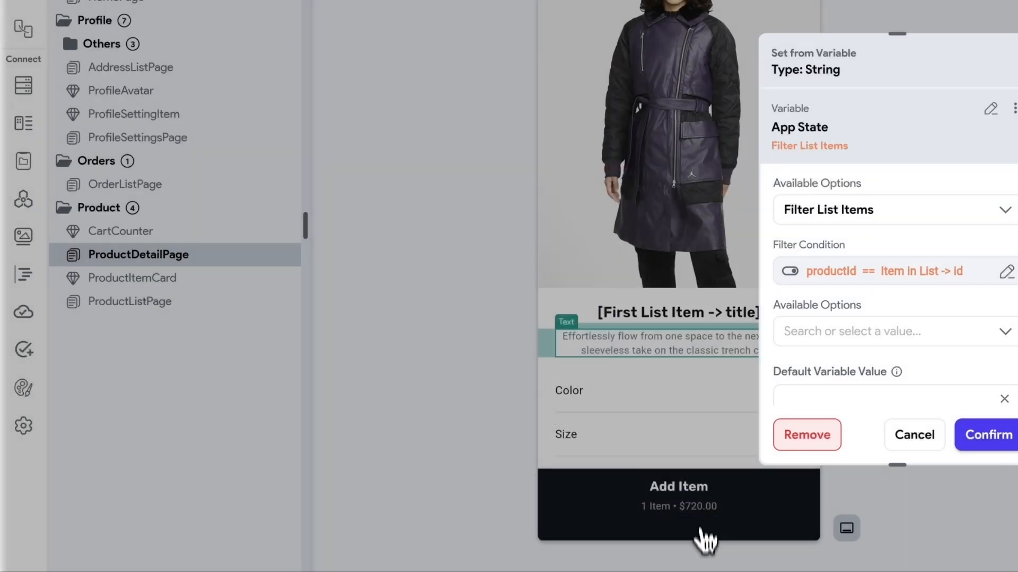
Reduce the description's filtered product list to a single item with Item at Index, choosing First as the list index.
click(827, 331)
click(839, 348)
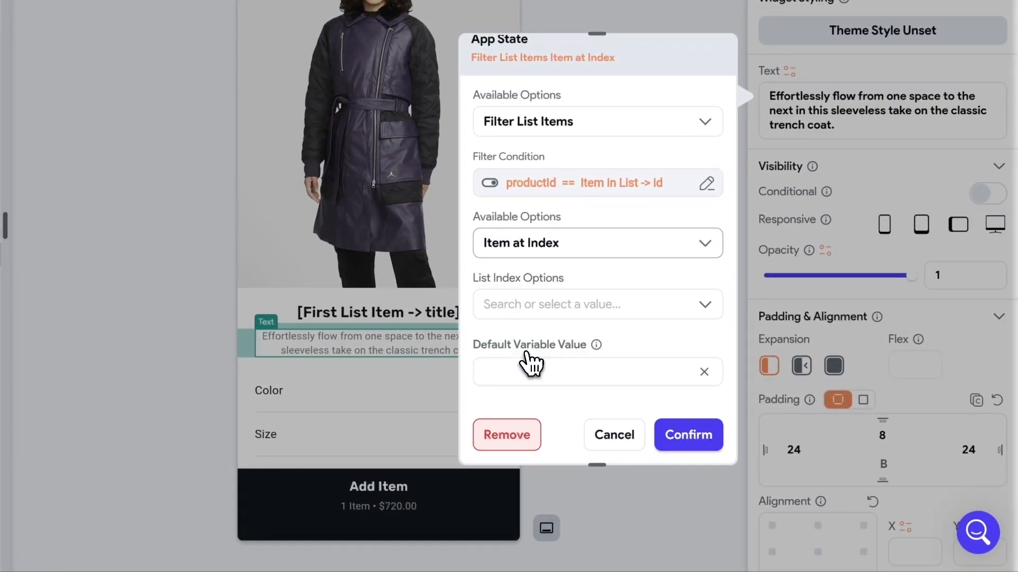
scroll(552, 255, down, 2)
click(529, 254)
click(522, 284)
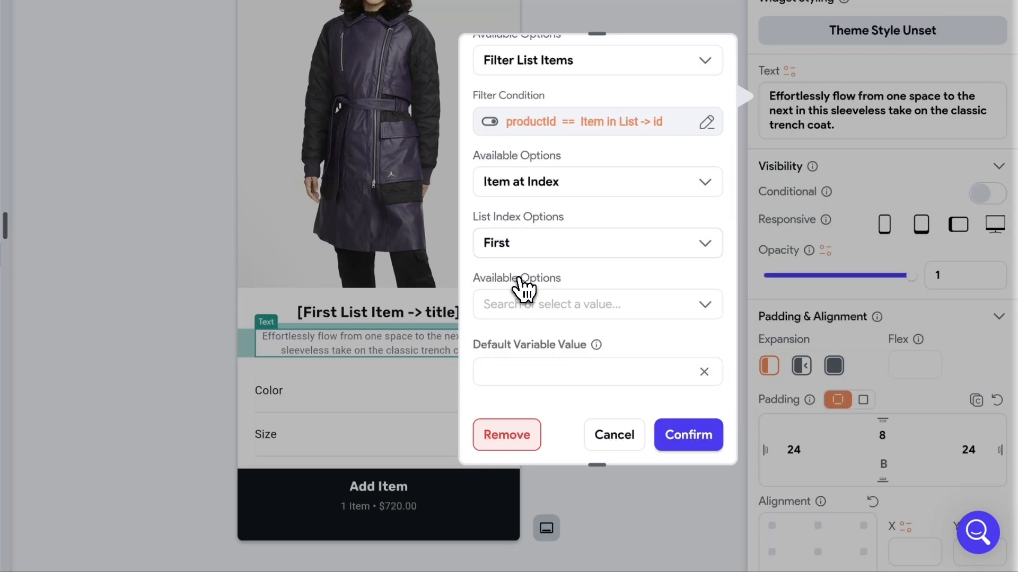
scroll(558, 273, down, 1)
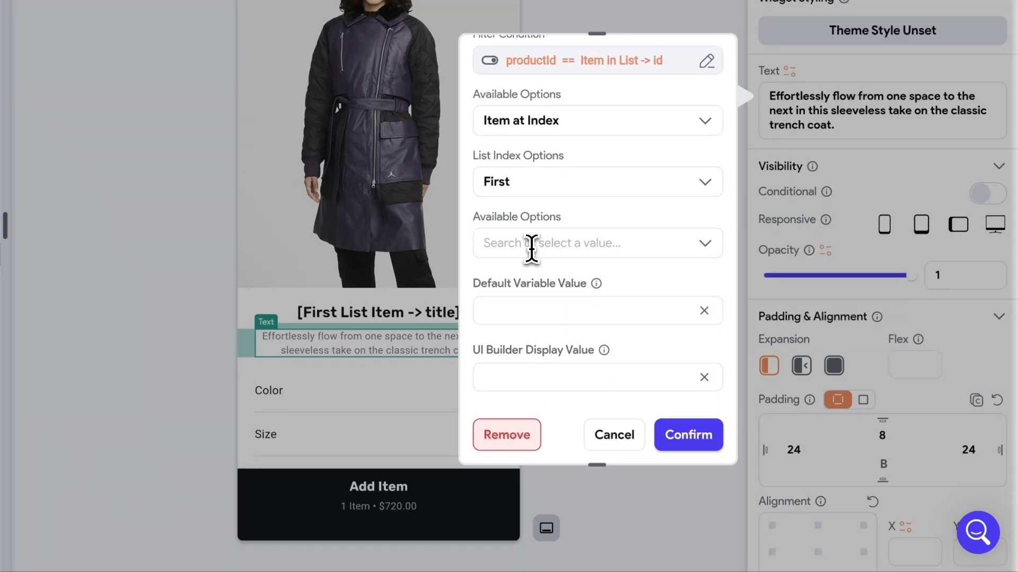
Choose the Data Structure Field description of that item and confirm it as the product description text's value.
click(530, 244)
click(538, 282)
scroll(538, 286, down, 1)
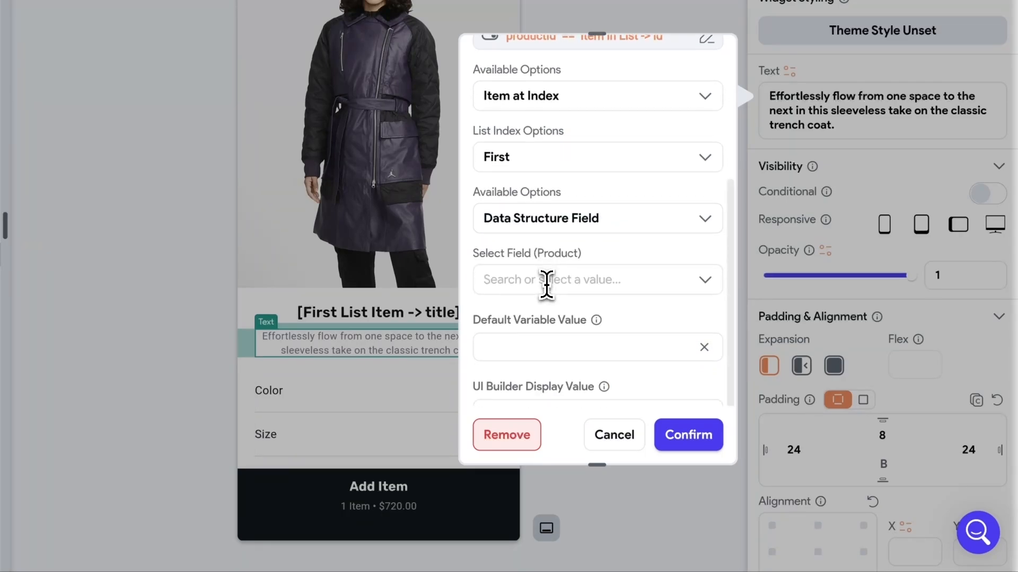
click(529, 286)
click(540, 414)
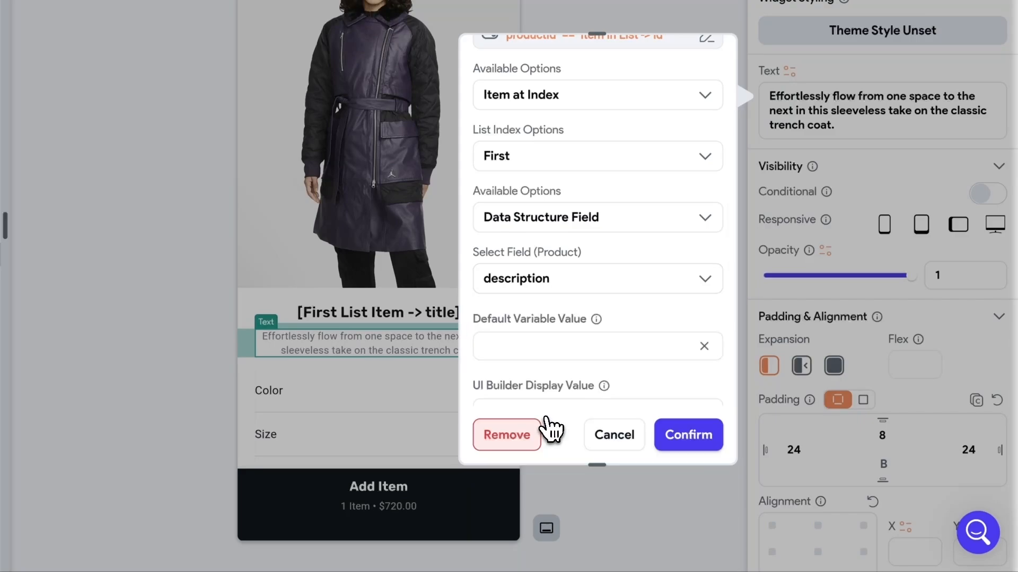
click(689, 436)
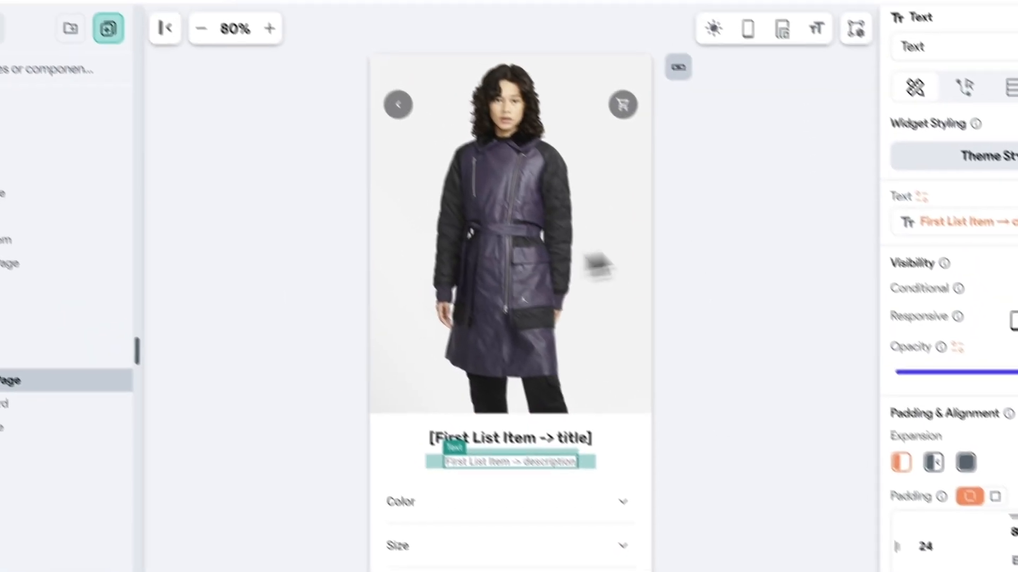
Test-run the app and revisit the home page by way of the profile page to check the Top Selling products.
click(573, 126)
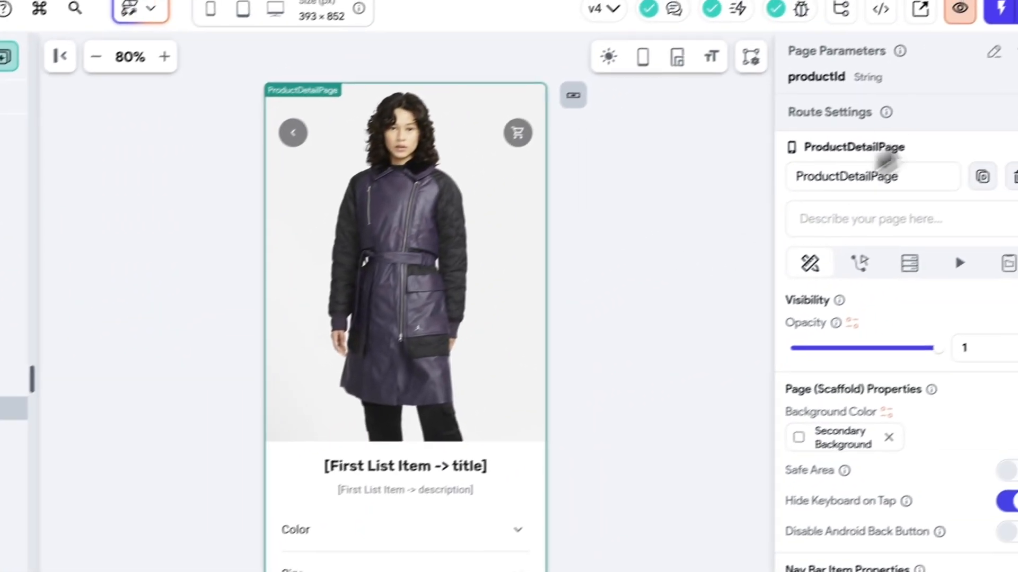
click(934, 24)
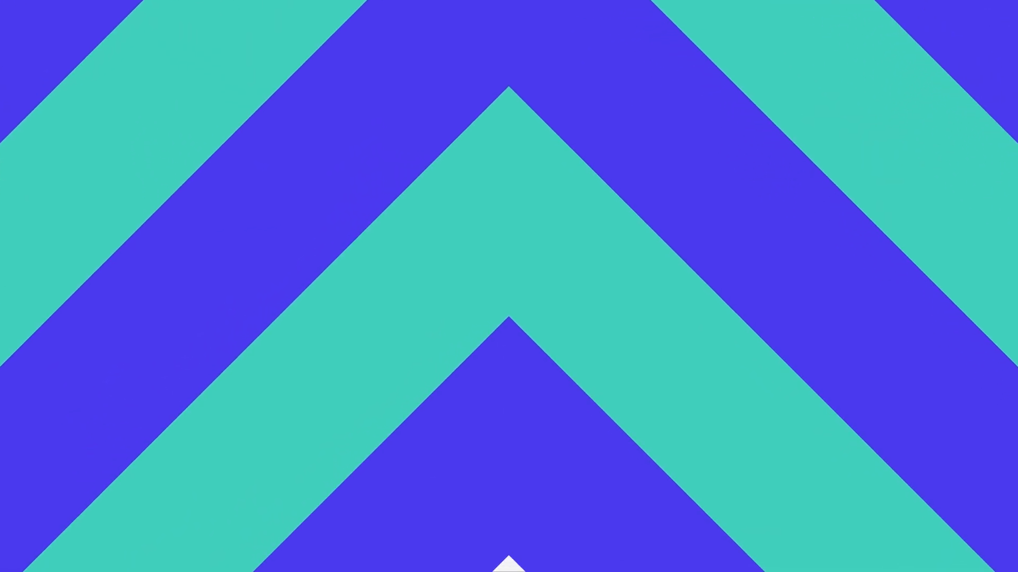
click(486, 120)
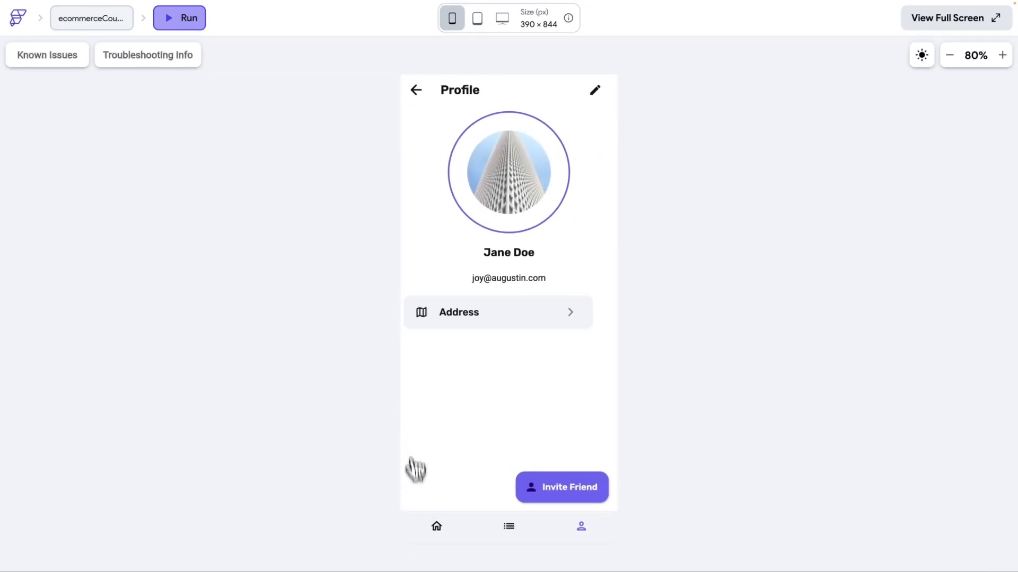
click(437, 527)
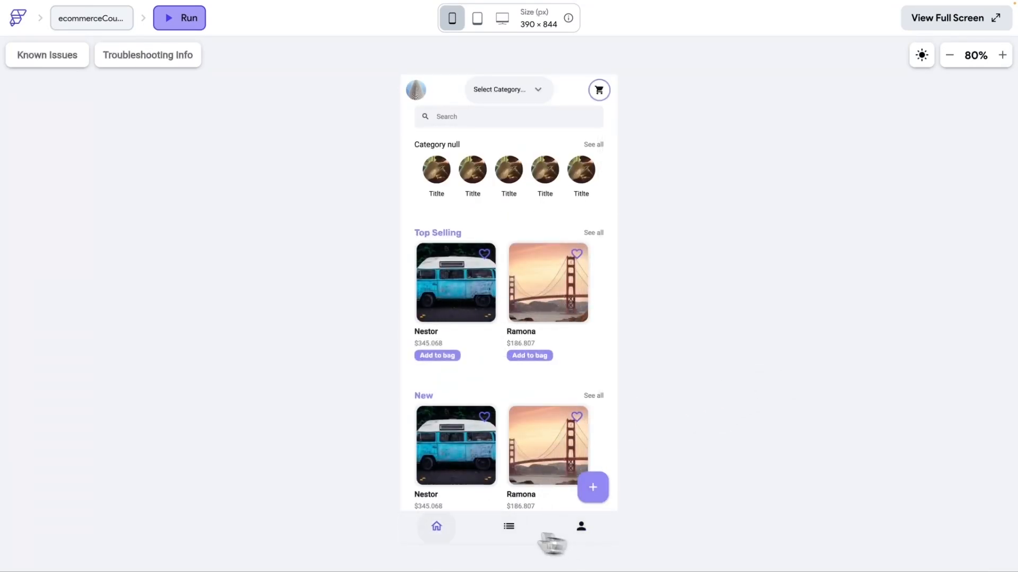
click(577, 530)
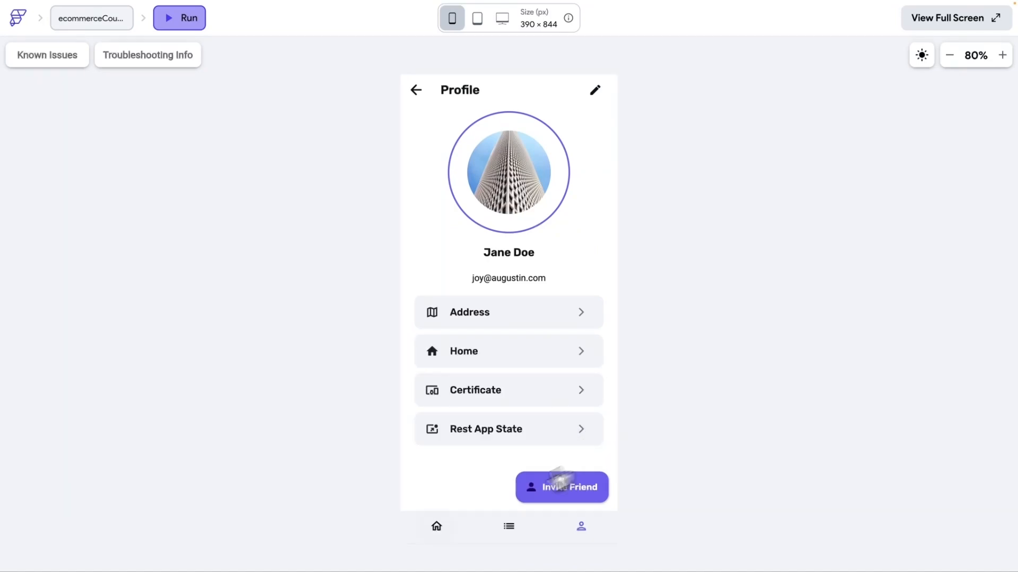
click(437, 528)
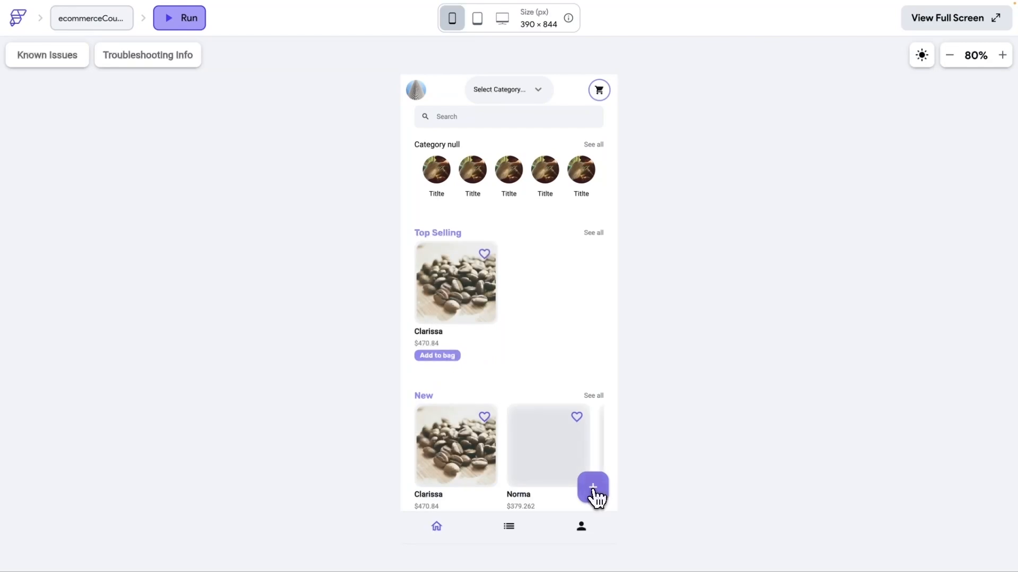
drag(563, 290, 675, 295)
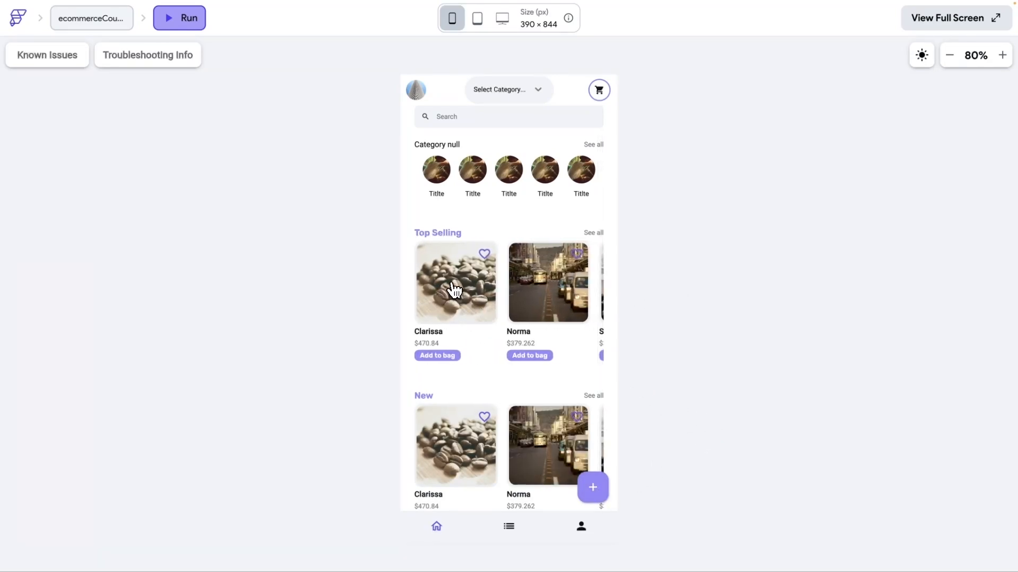
Open the detail pages of the first two Top Selling products in turn and compare their titles and descriptions.
click(455, 290)
scroll(488, 377, down, 1)
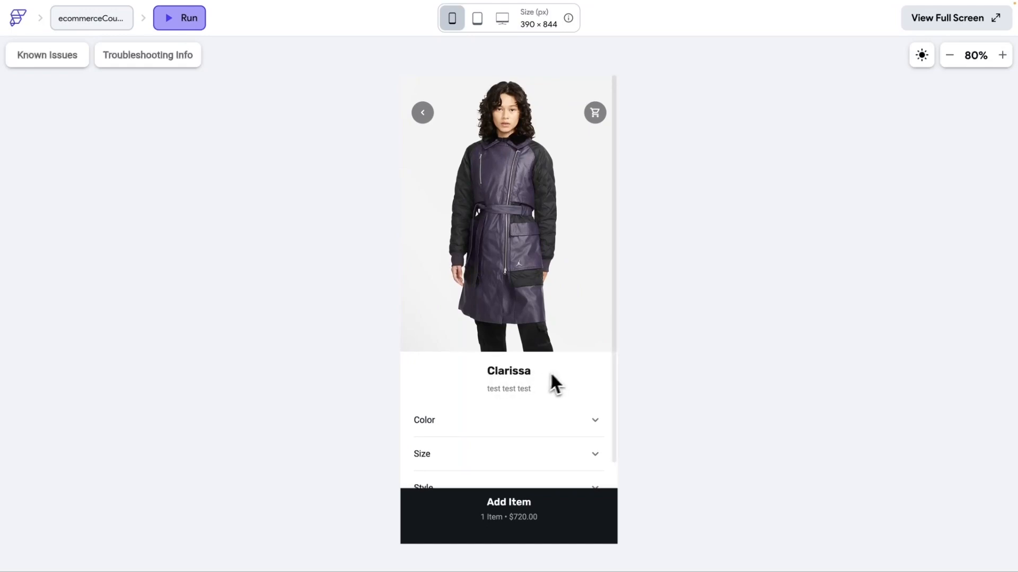
click(420, 115)
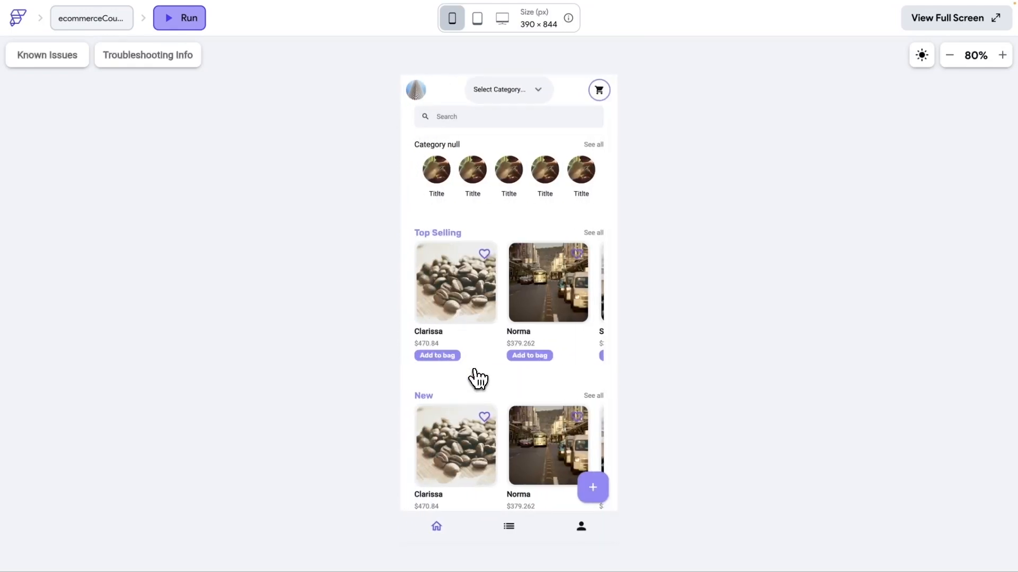
click(558, 283)
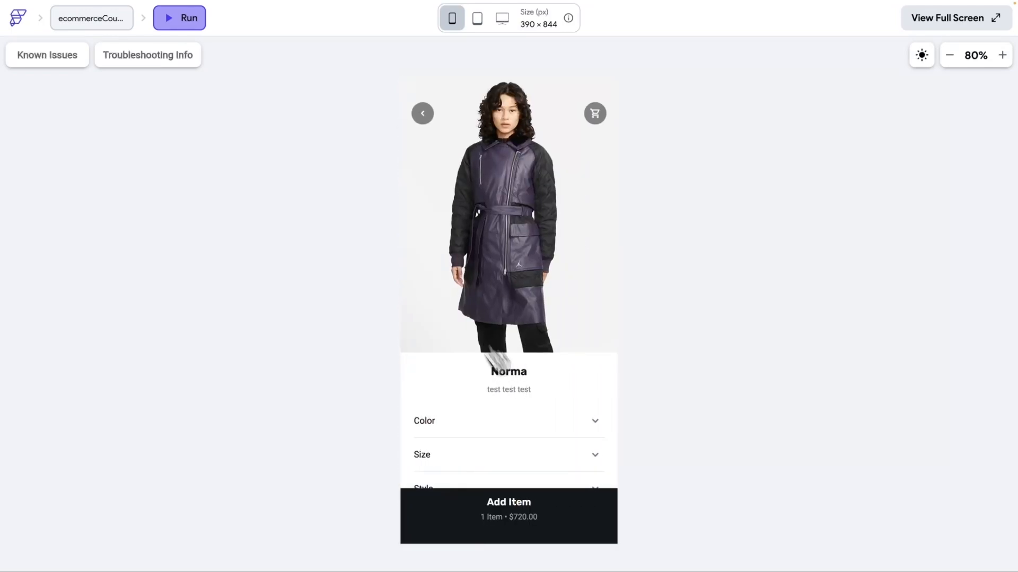
click(421, 114)
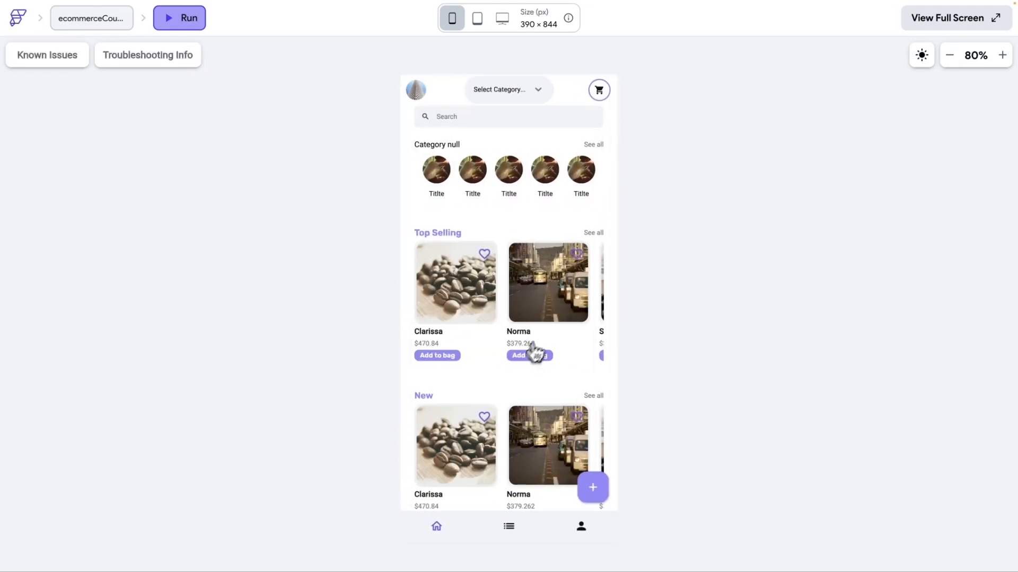
click(462, 295)
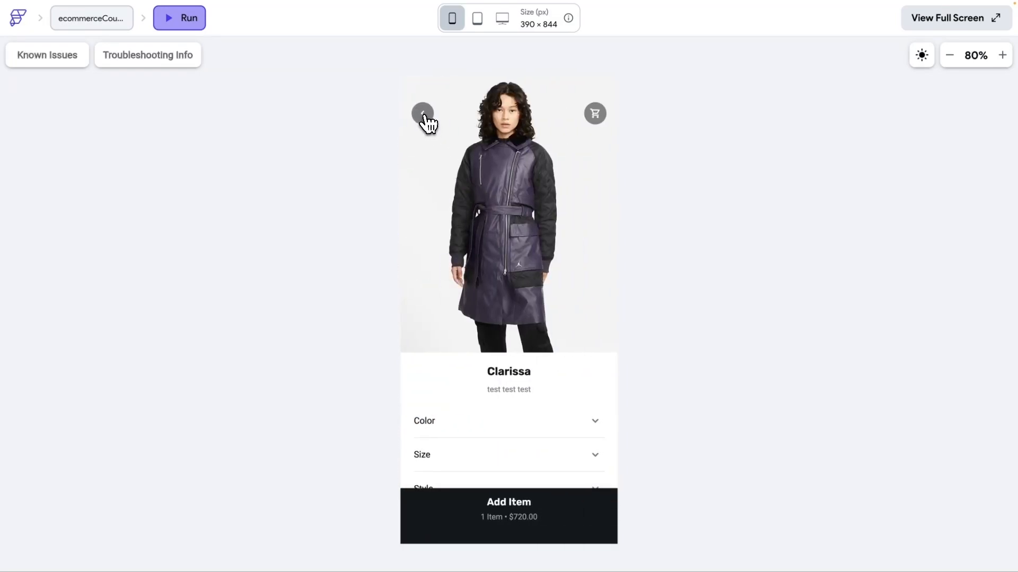
click(423, 114)
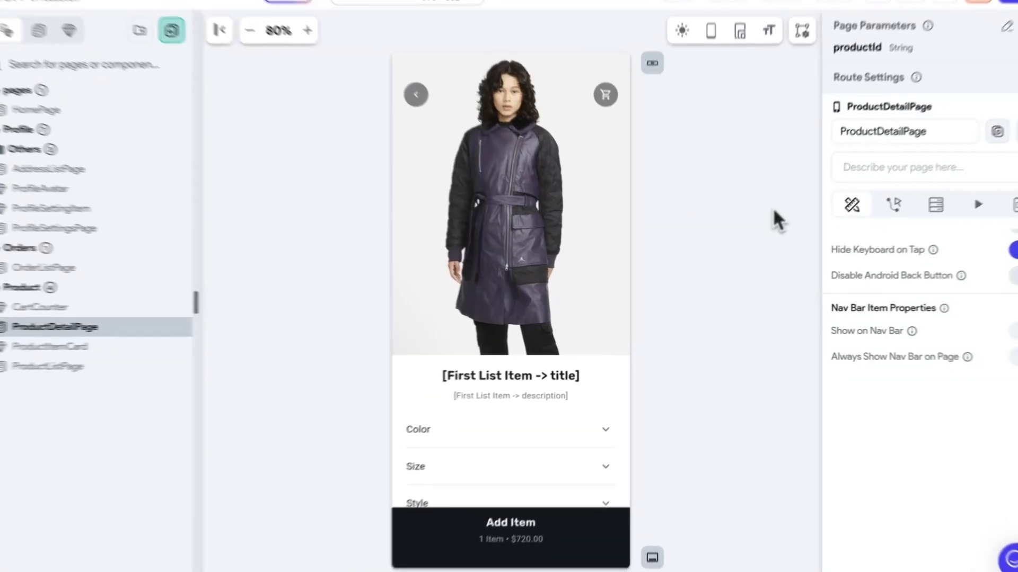
Set the product image's Path source on ProductDetailPage to the App State variable Products and apply Filter List Items.
click(528, 269)
scroll(943, 456, down, 8)
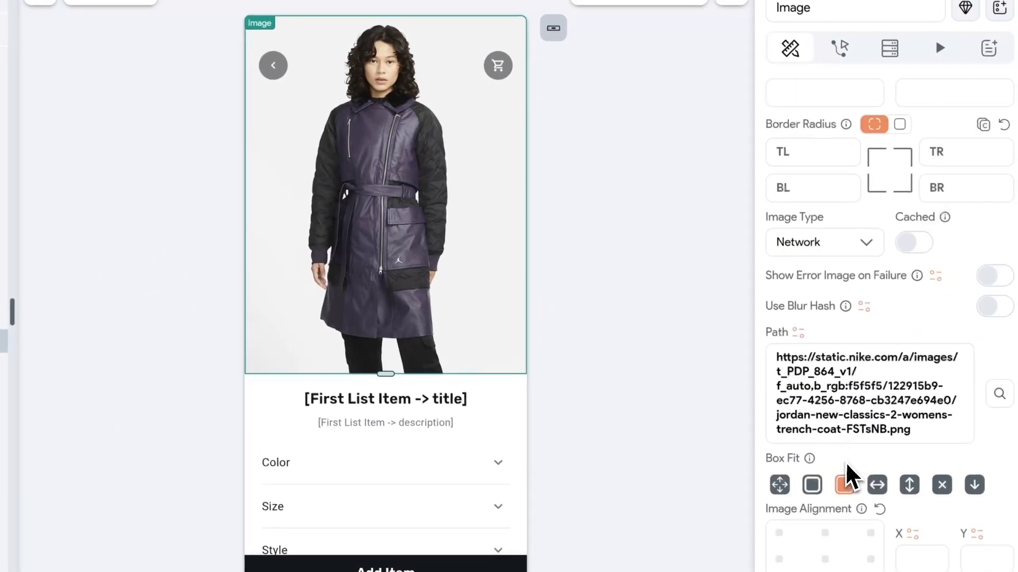
click(791, 270)
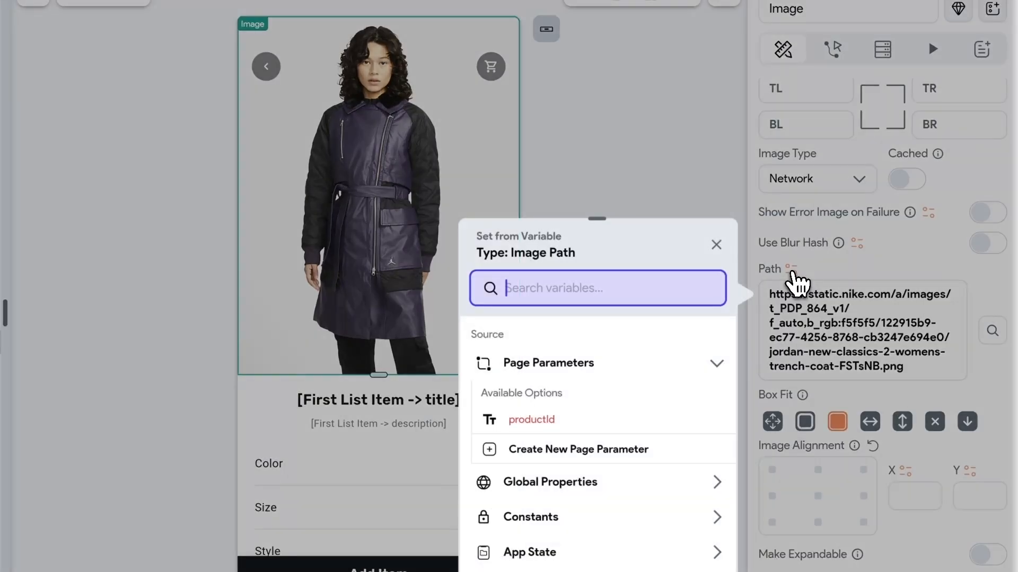
drag(599, 233, 611, 67)
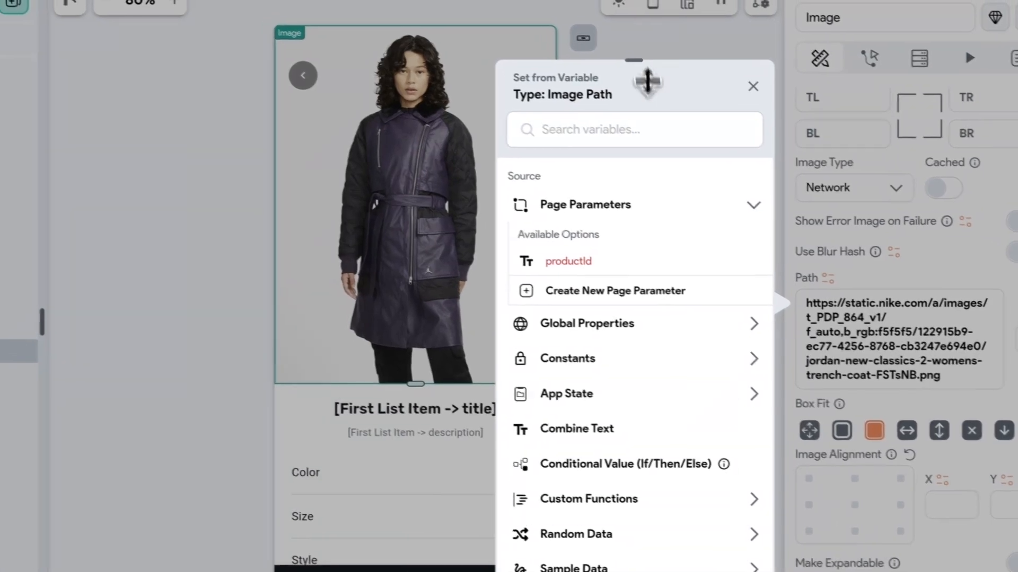
click(555, 395)
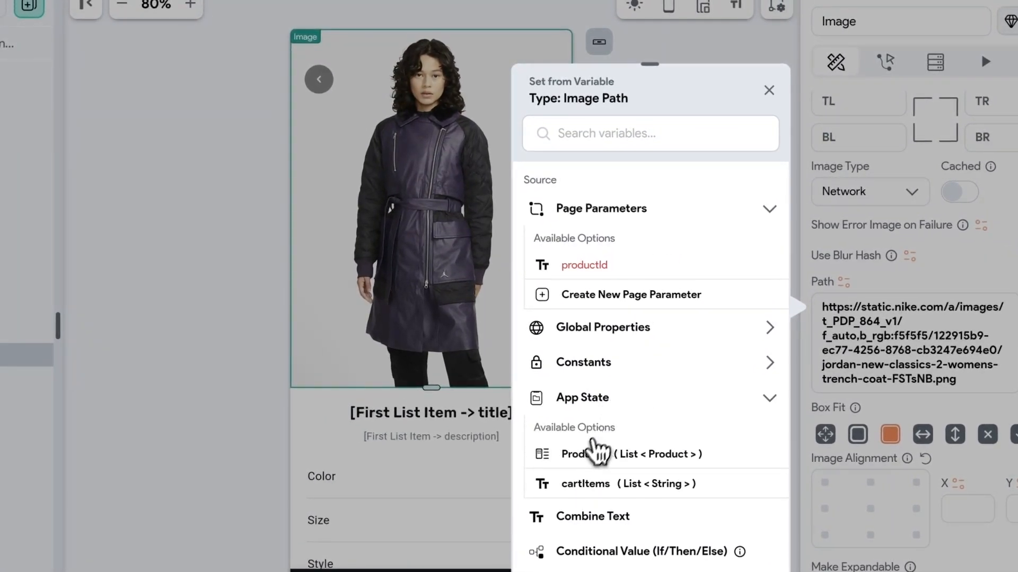
click(594, 456)
click(591, 244)
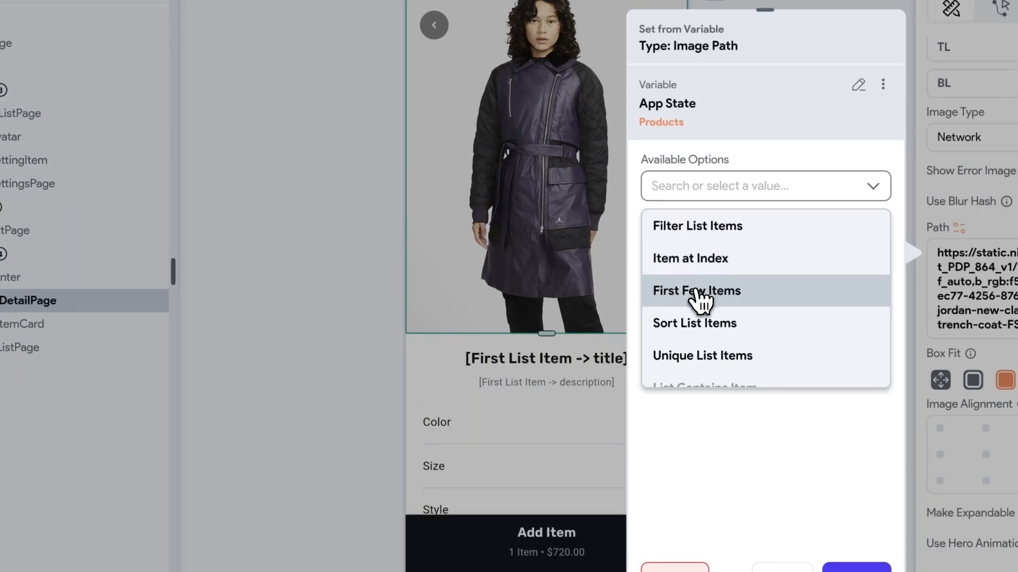
click(695, 228)
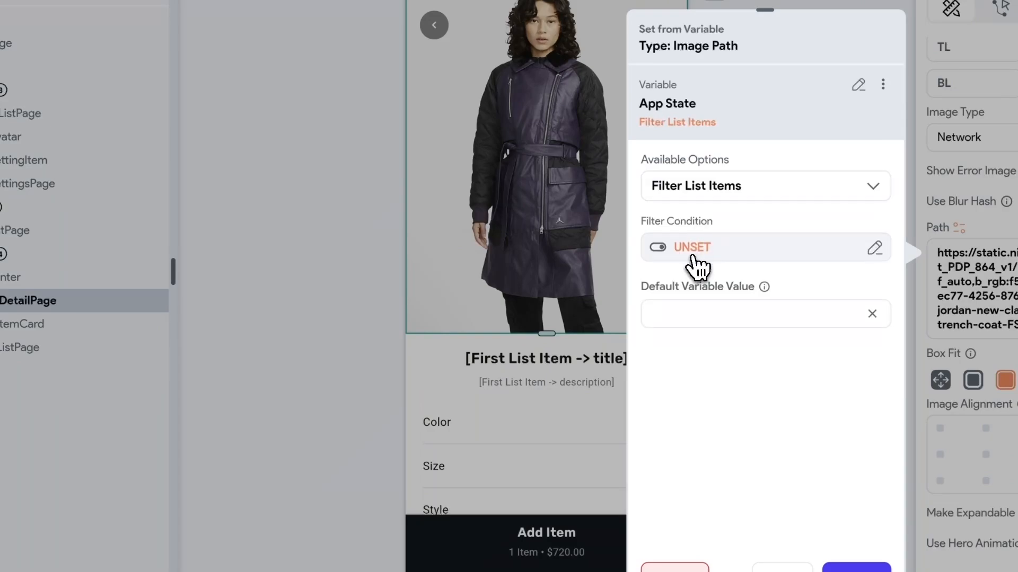
Start the image path's filter condition with the page parameter productId and the operator Equal To.
click(691, 259)
scroll(435, 421, down, 2)
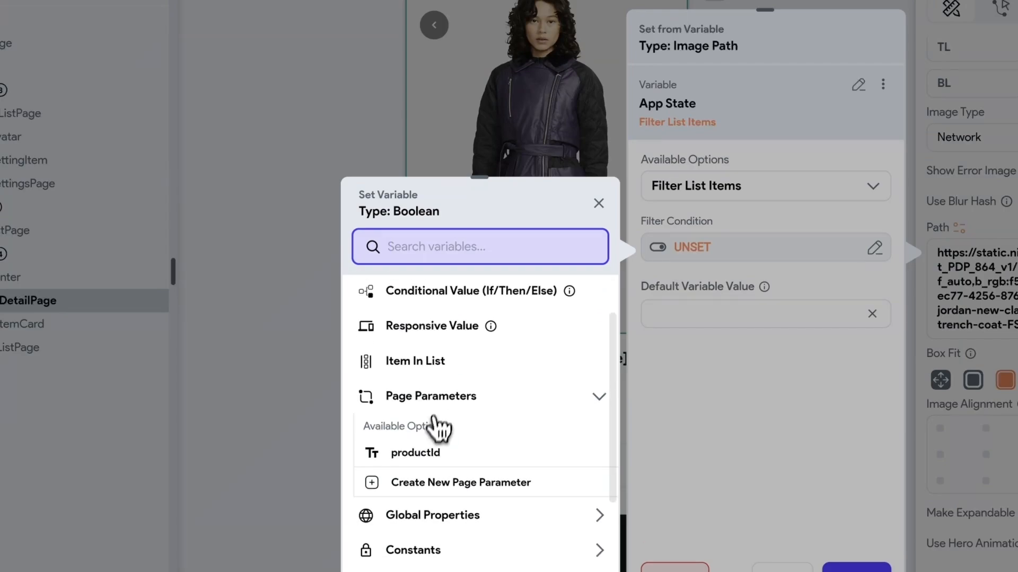
click(421, 458)
click(428, 383)
click(438, 420)
click(435, 432)
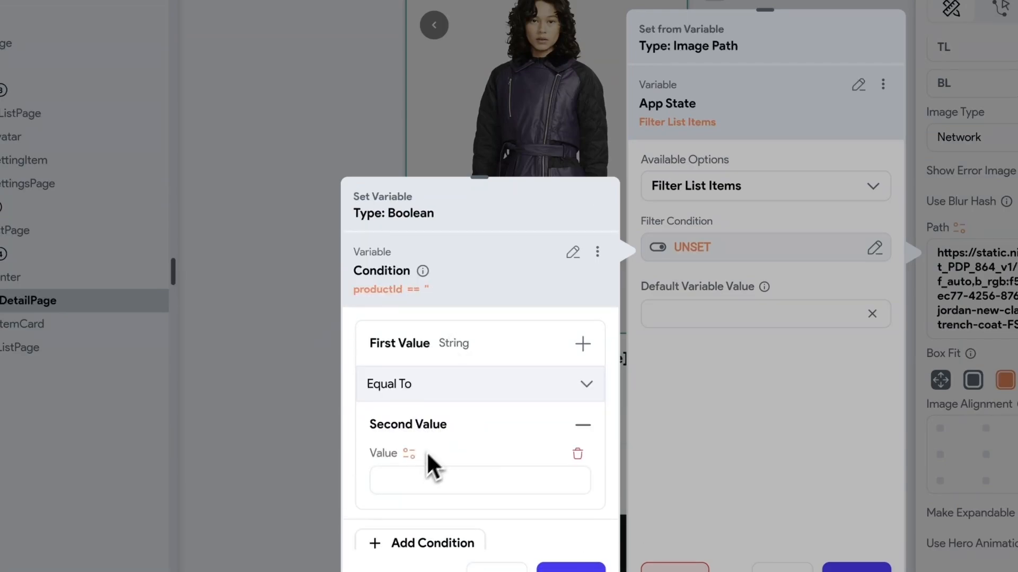
Set the condition's second value to Item In List's Data Structure Field id, and confirm the image path's filter condition.
click(409, 456)
click(180, 350)
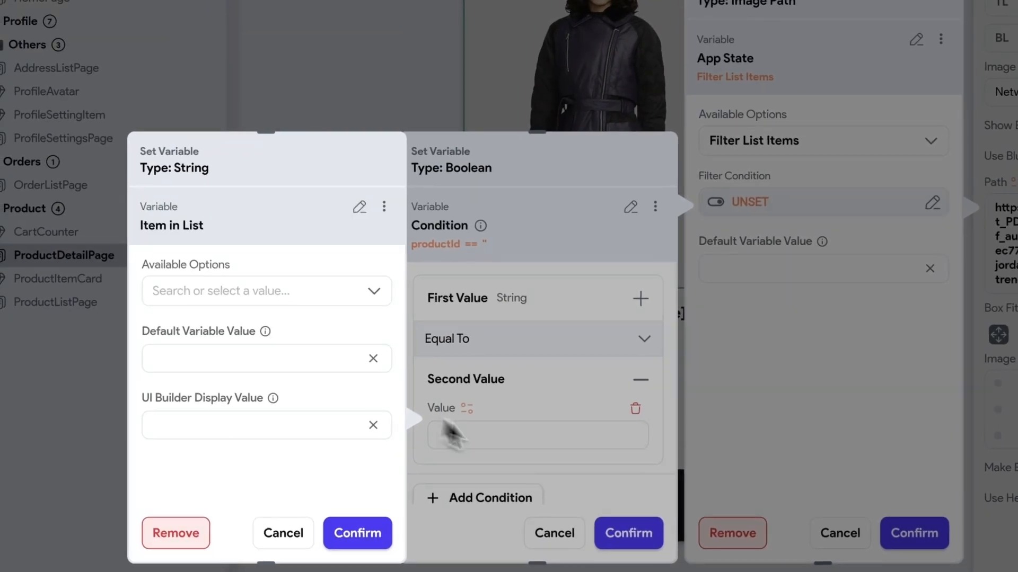
click(209, 289)
click(222, 328)
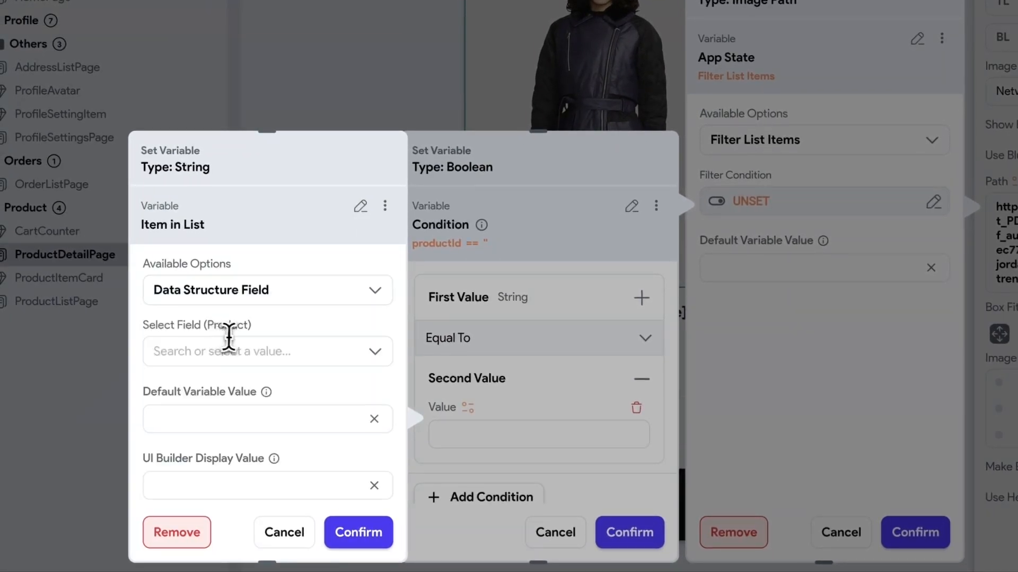
click(222, 350)
click(185, 383)
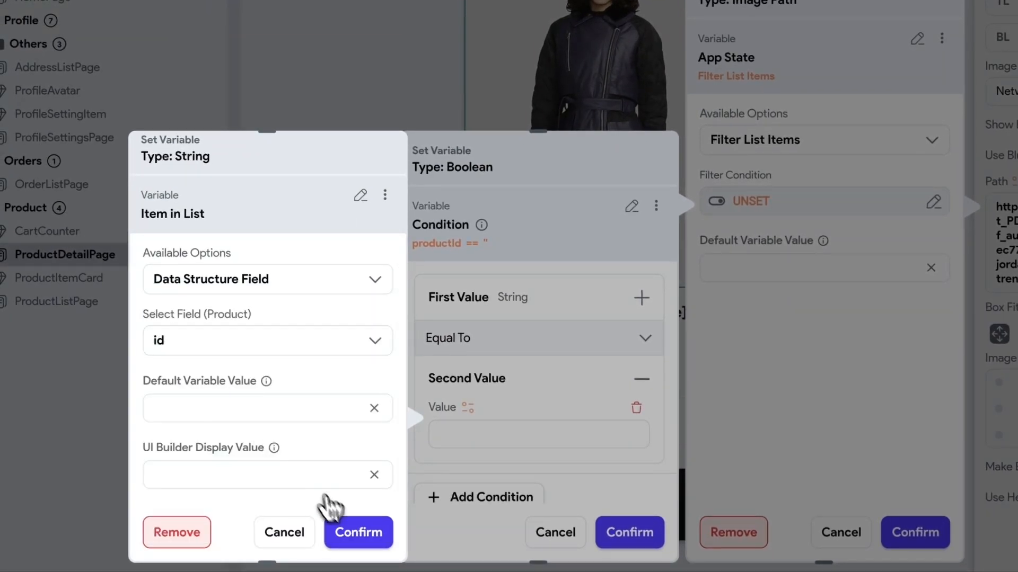
click(360, 534)
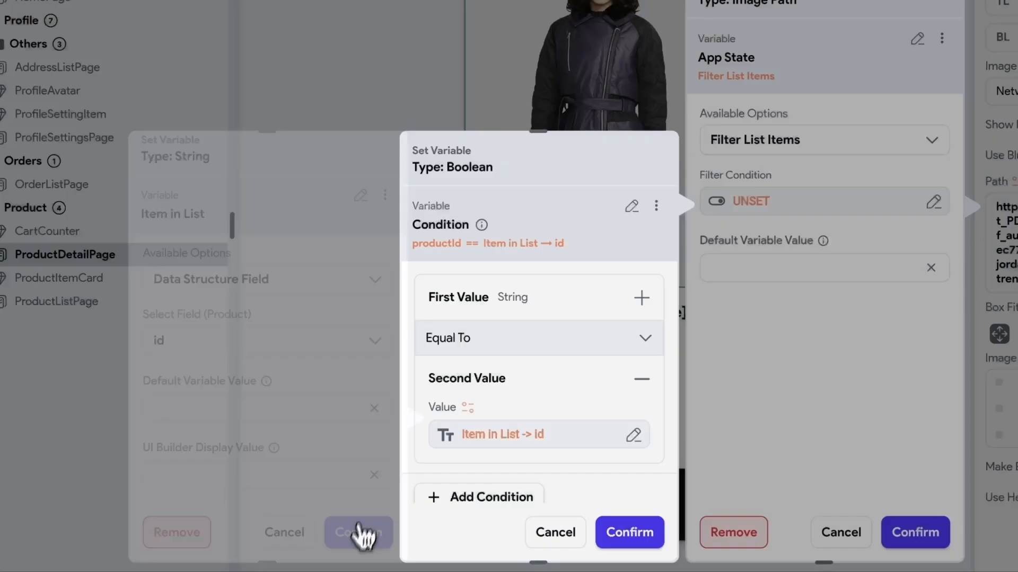
click(490, 338)
click(522, 294)
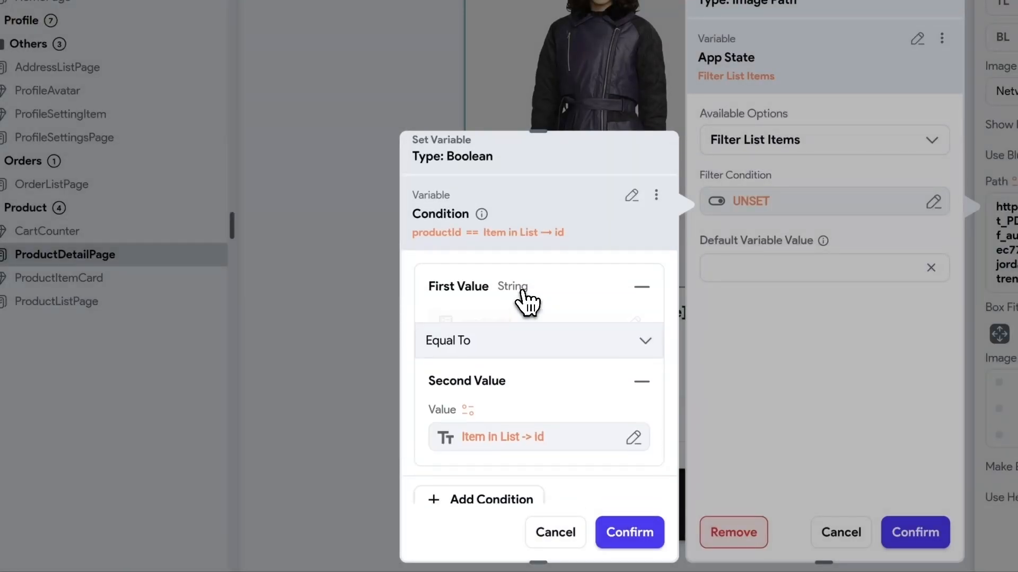
click(626, 535)
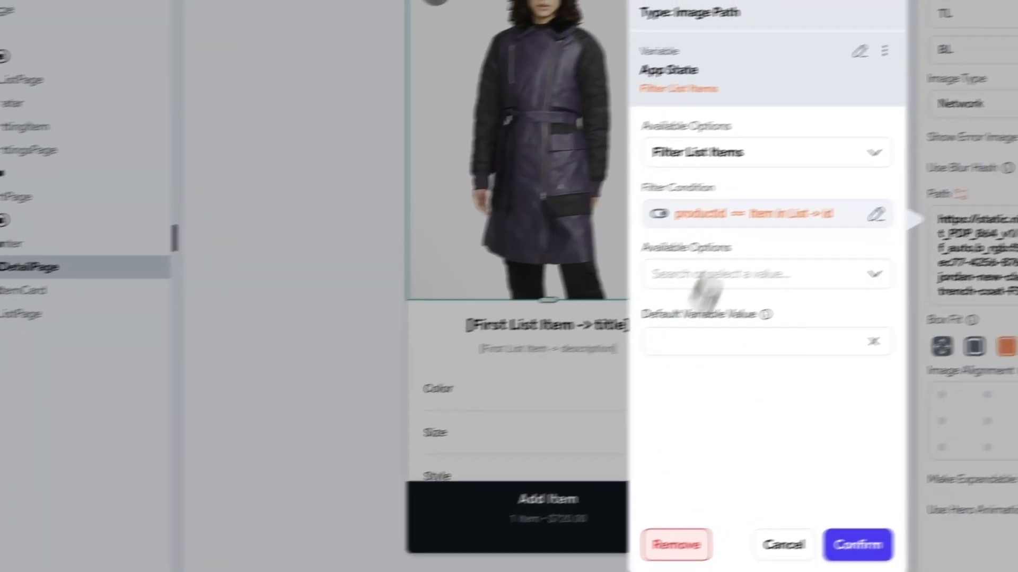
Reduce the image path's filtered product list to a single product using Item at Index with the index option First.
click(618, 288)
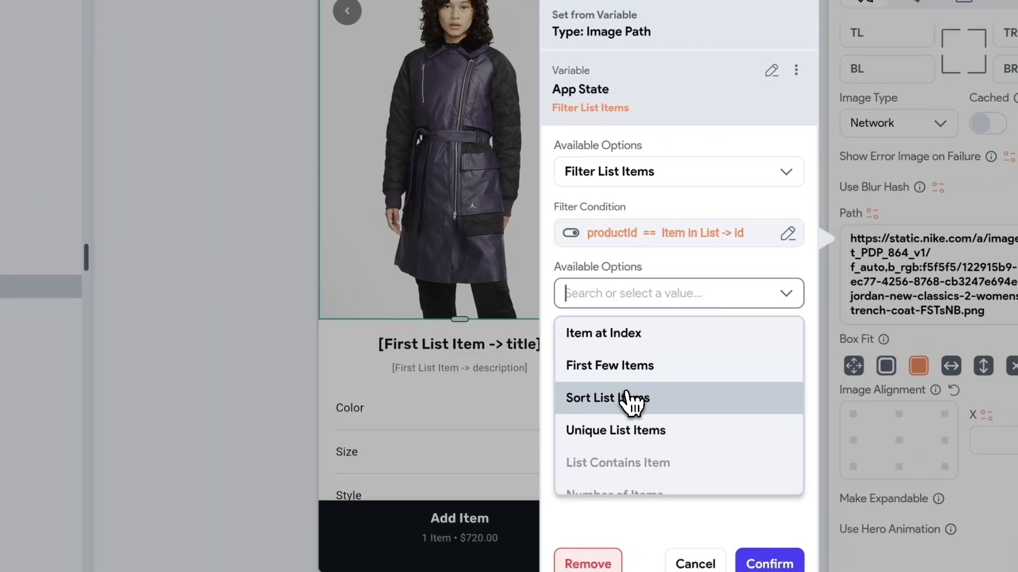
click(609, 339)
click(600, 354)
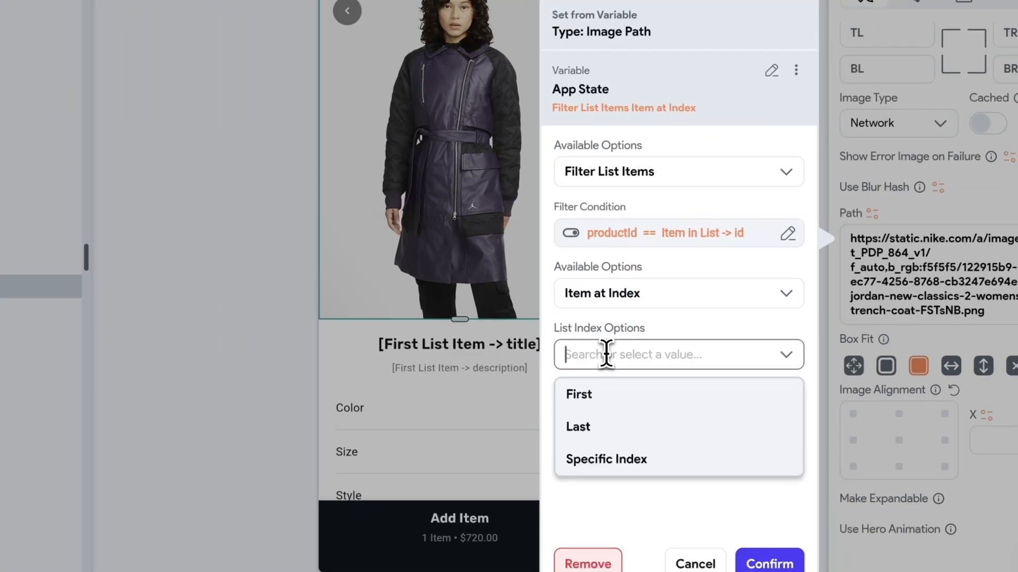
click(583, 403)
Take the Data Structure Field images from the filtered product for the image path.
click(604, 416)
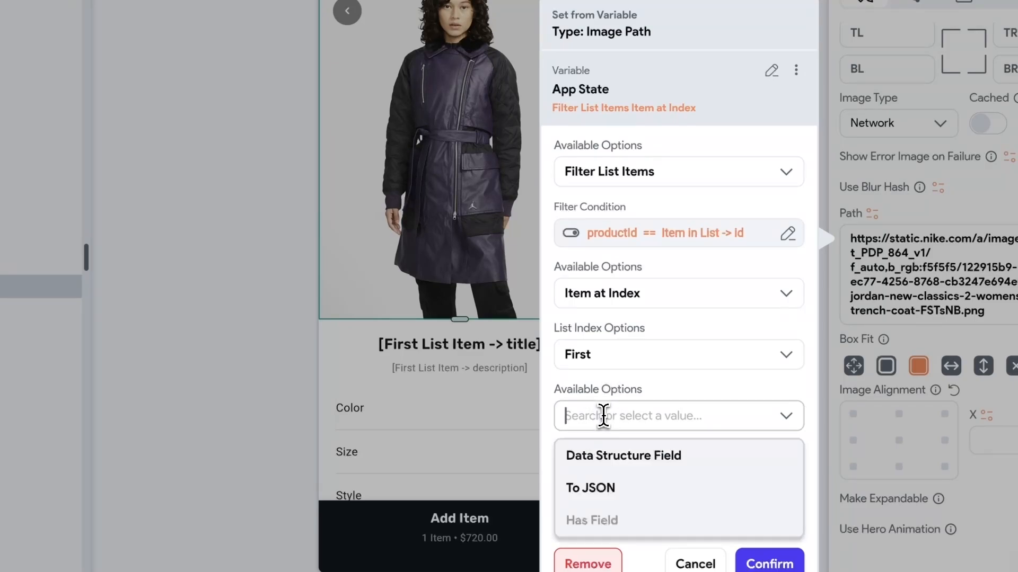
click(586, 458)
scroll(643, 466, down, 1)
click(608, 442)
click(609, 467)
scroll(634, 480, down, 2)
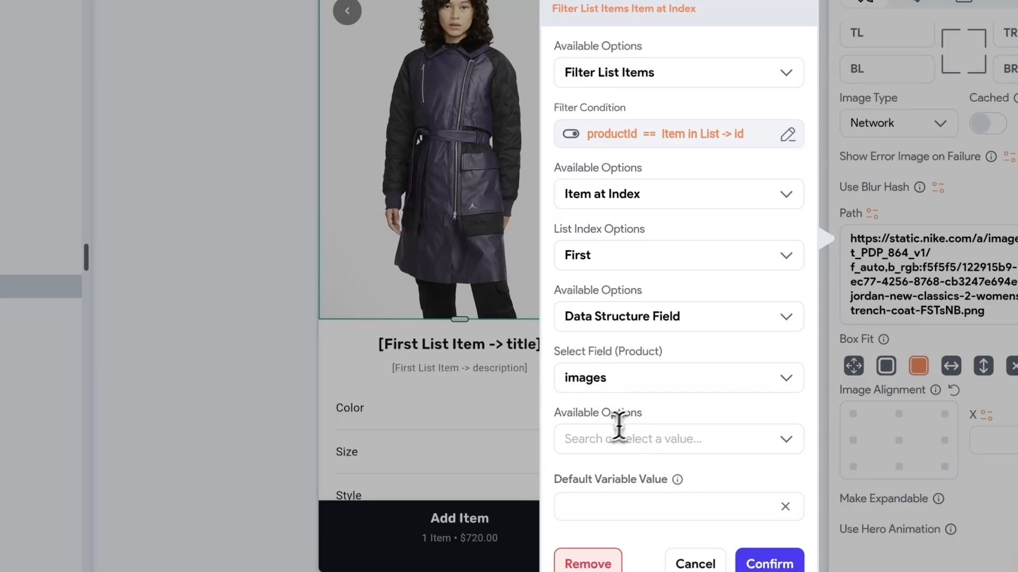
Pick the First entry of the images field with Item at Index and confirm the image path variable.
click(604, 438)
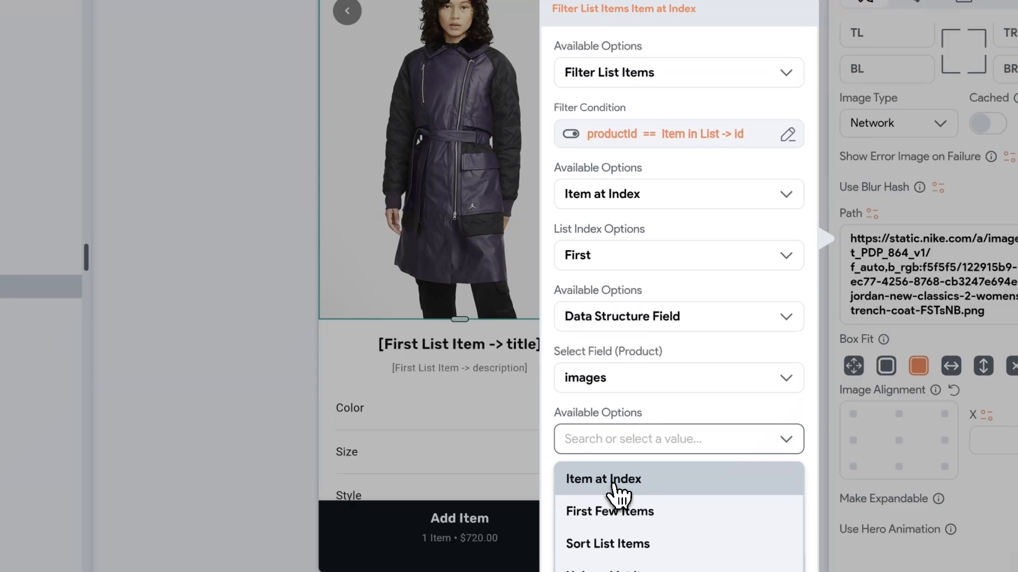
click(618, 480)
scroll(643, 500, down, 1)
click(597, 439)
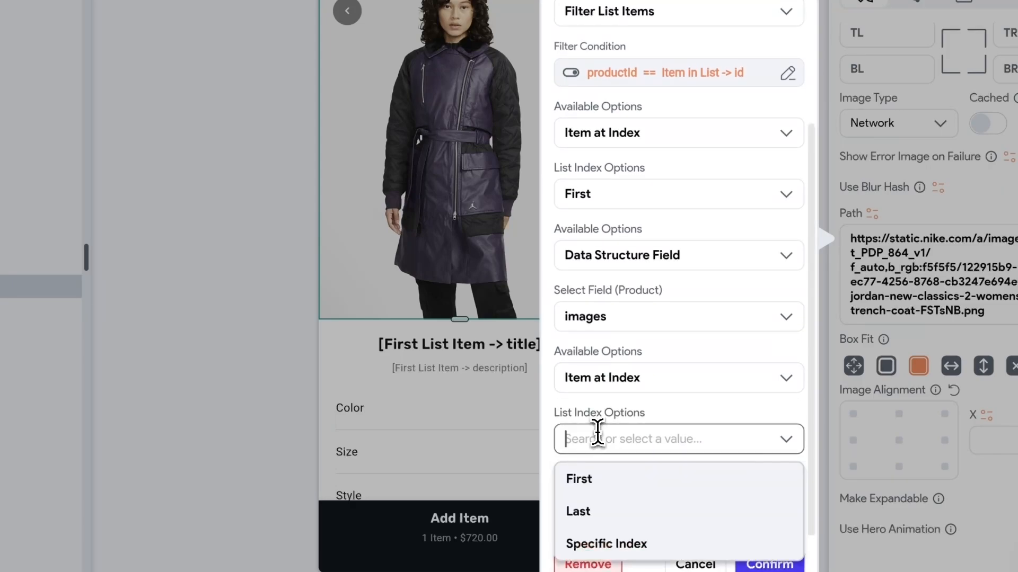
click(597, 487)
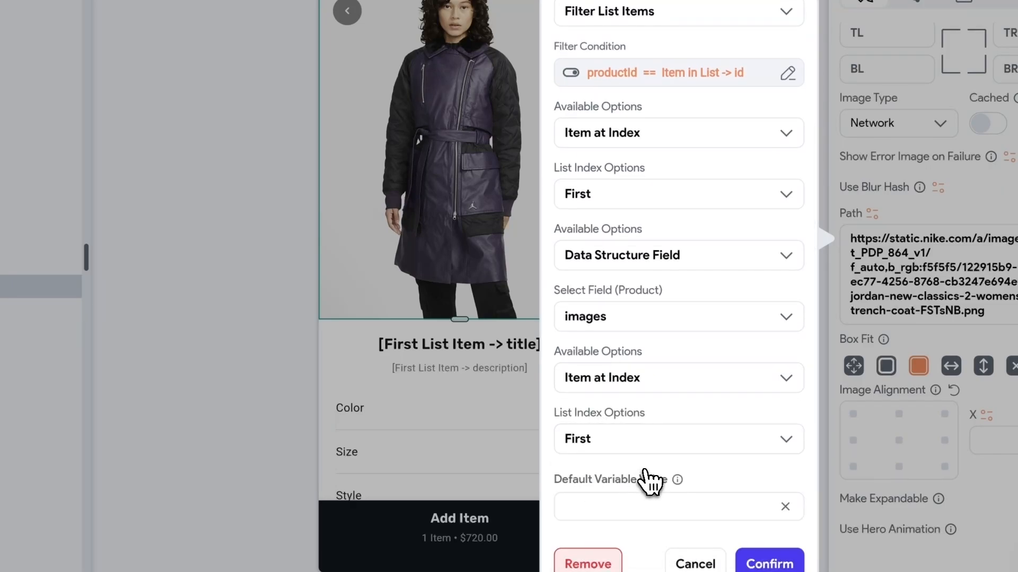
click(768, 563)
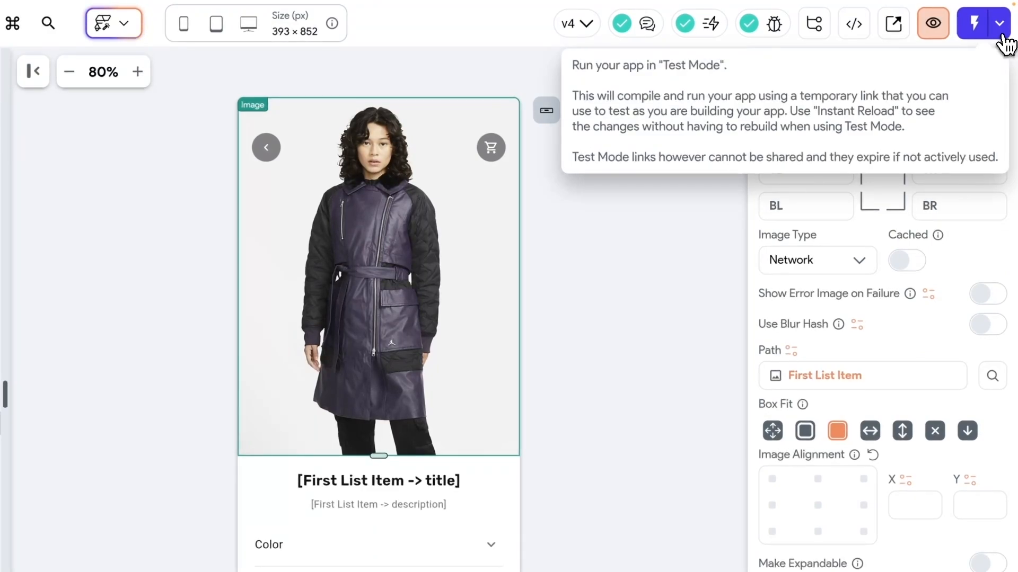
Switch to the running test app and open the first three Top Selling products in turn to compare their detail page images.
click(1000, 33)
click(915, 85)
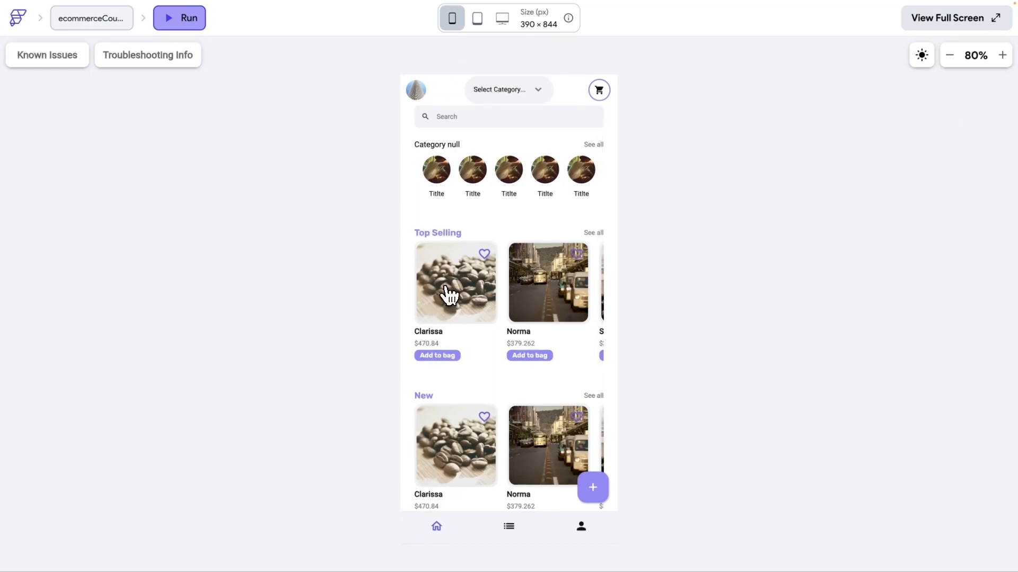
click(445, 290)
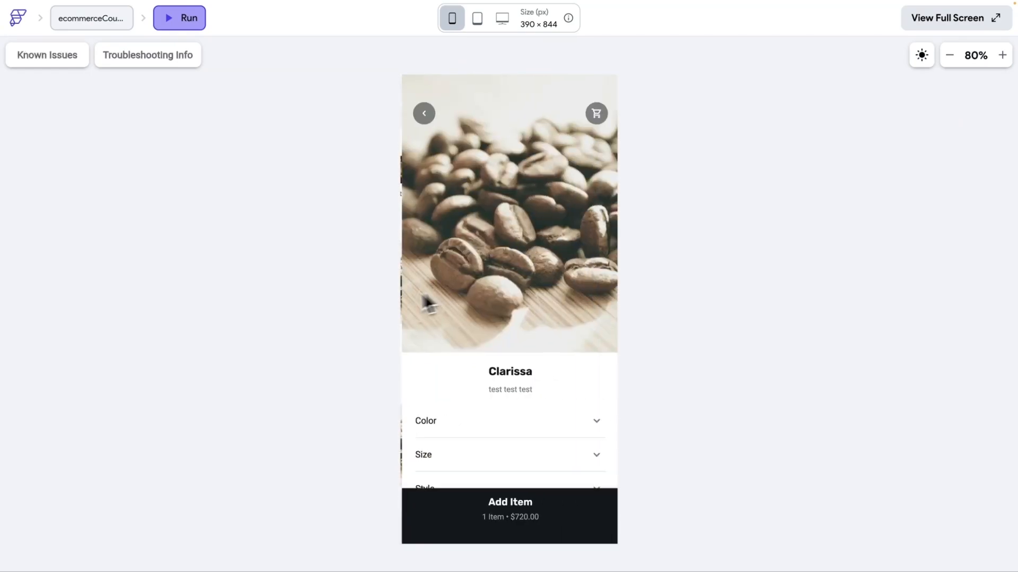
click(423, 114)
scroll(484, 295, right, 1)
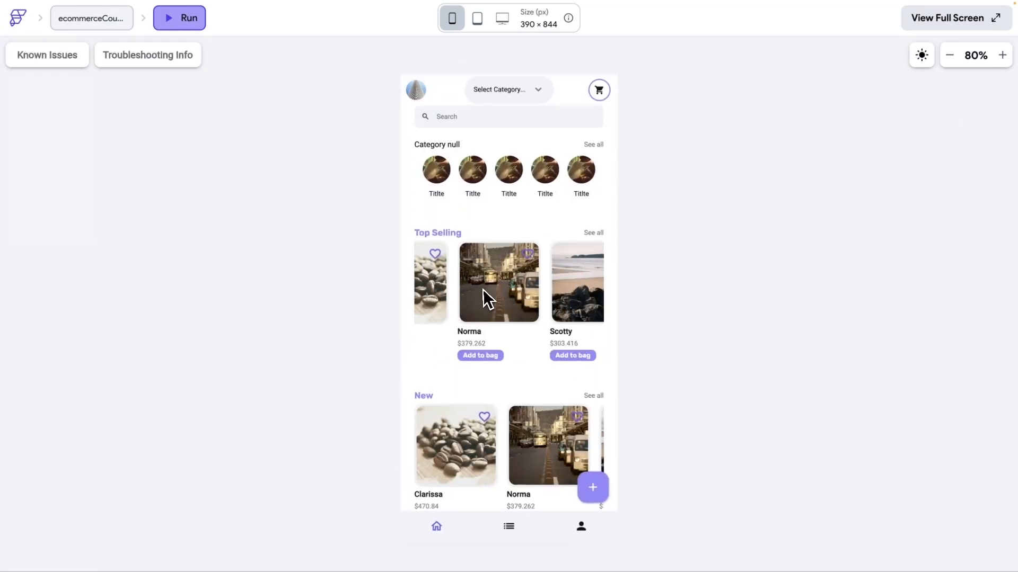
click(490, 290)
click(424, 103)
scroll(477, 292, right, 1)
click(567, 294)
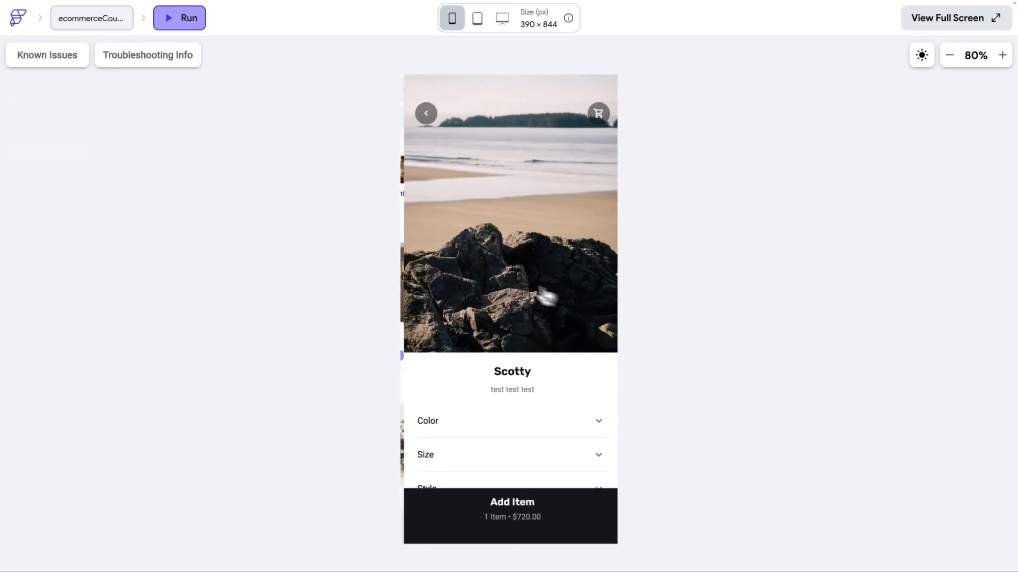
click(422, 114)
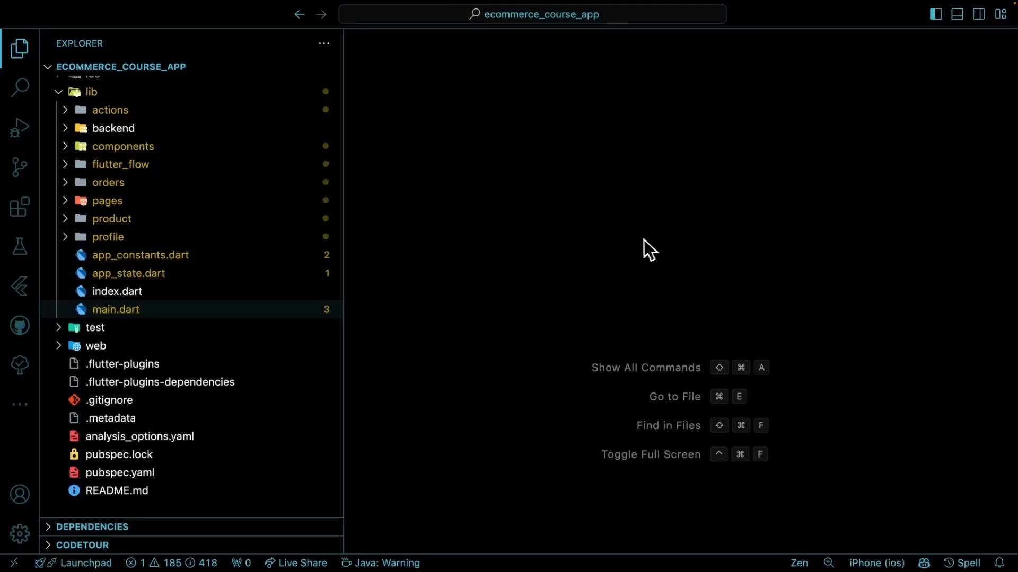
Switch to Visual Studio Code, open pubspec.yaml in ecommerce_course_app and locate the go_router dependency.
scroll(274, 268, up, 3)
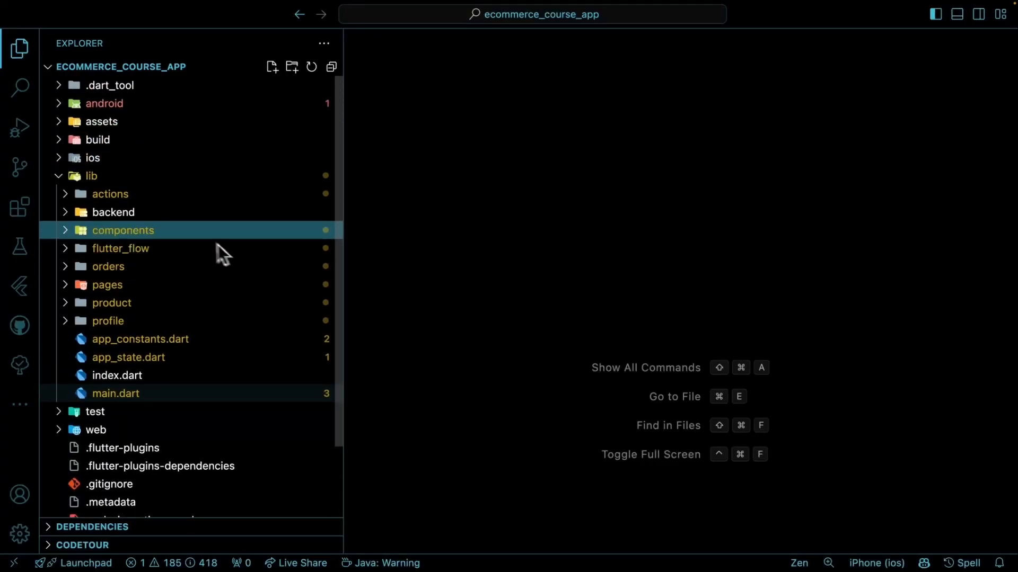
scroll(201, 249, down, 3)
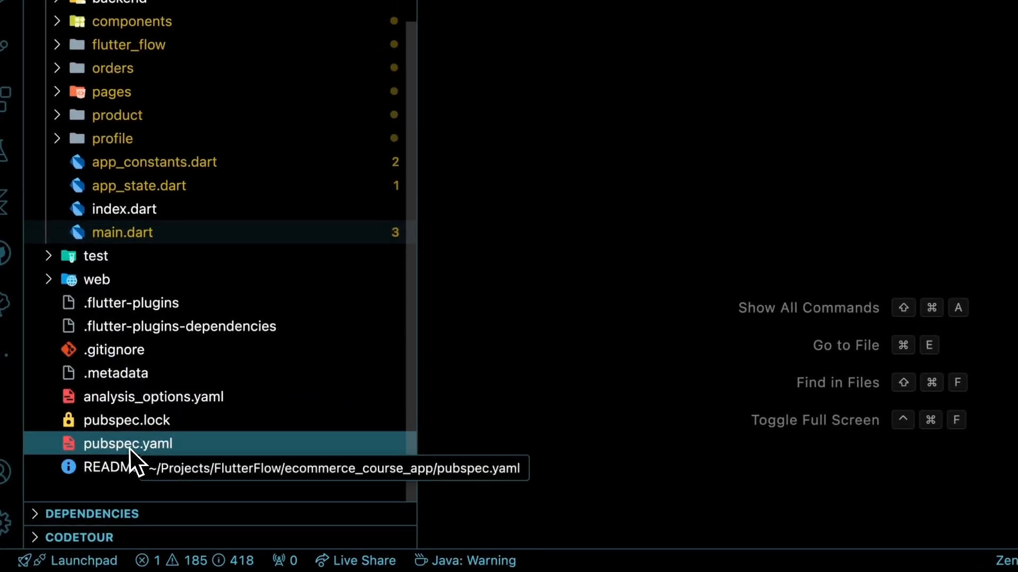
click(129, 444)
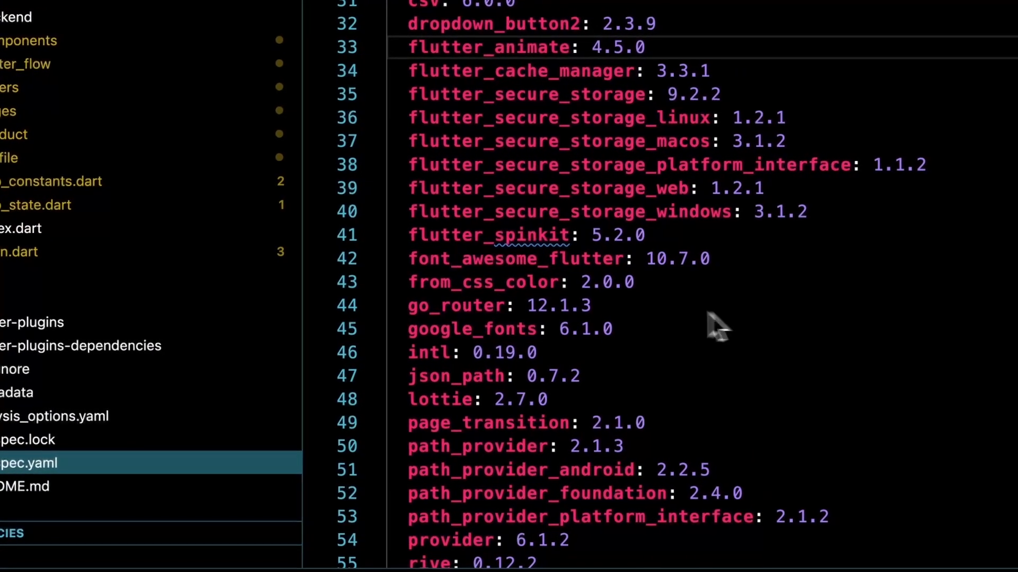
double_click(718, 308)
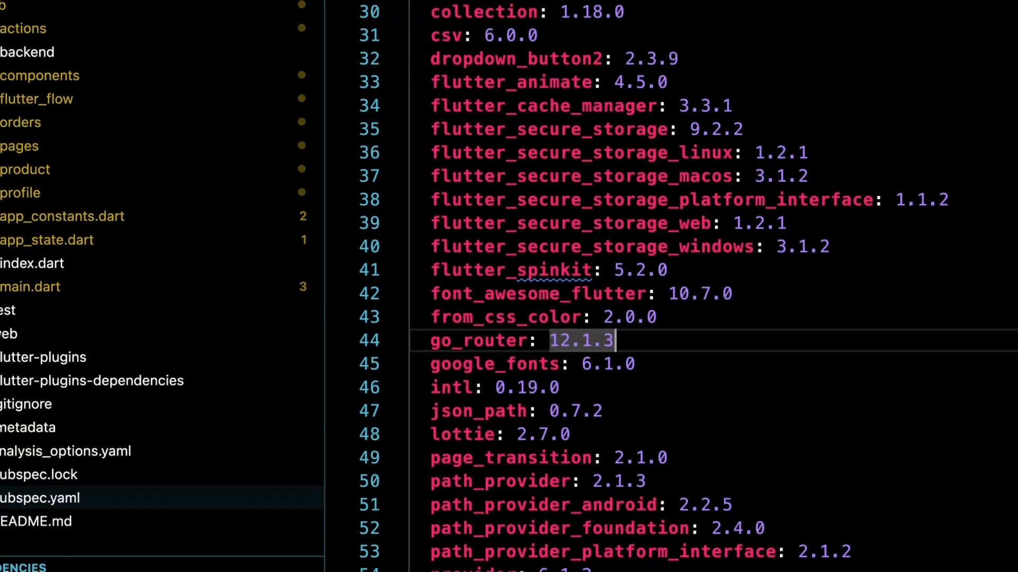
scroll(684, 336, up, 2)
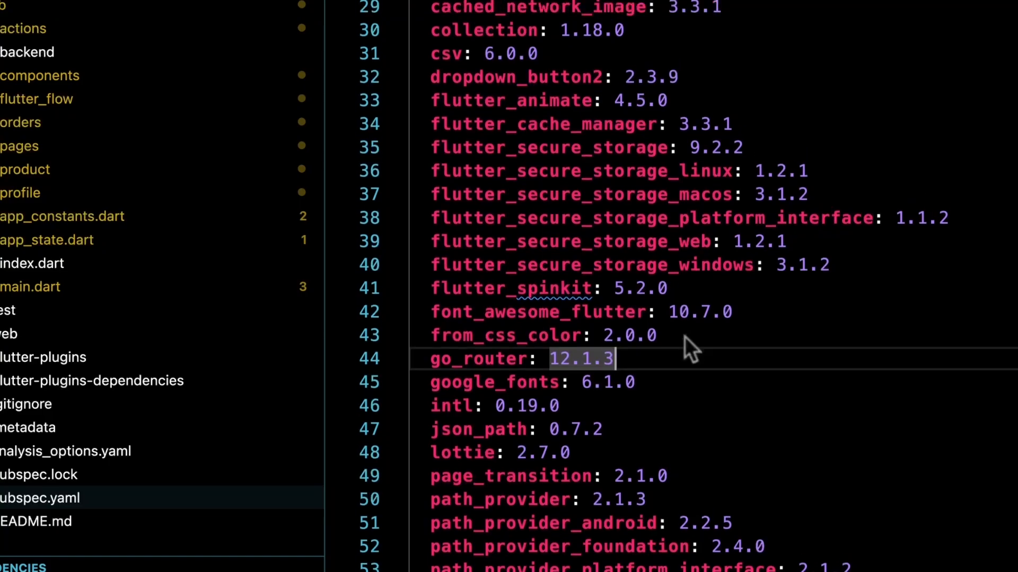
scroll(173, 235, up, 1)
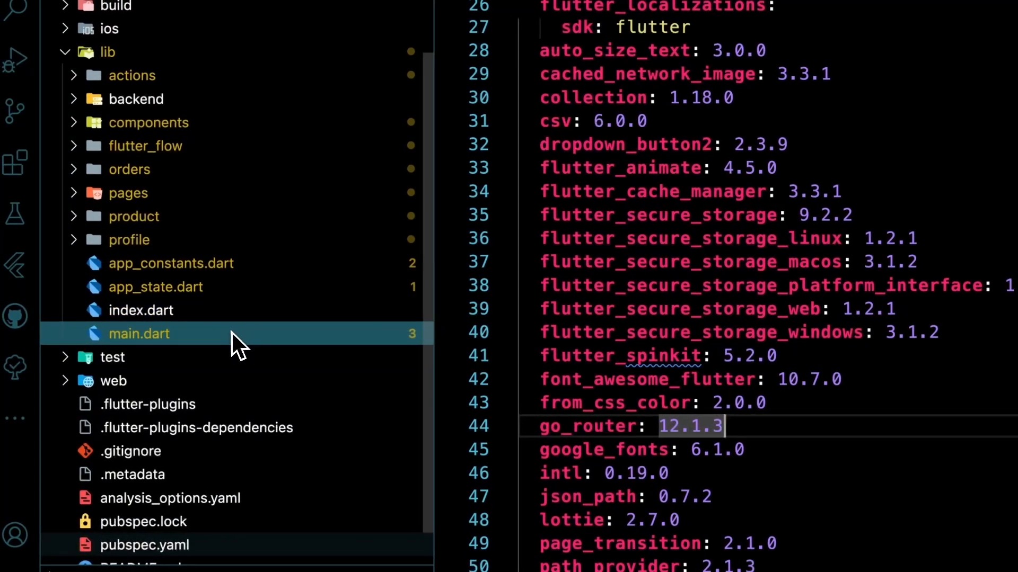
Open main.dart in the lib folder and examine MaterialApp.router and its routerConfig property.
click(129, 337)
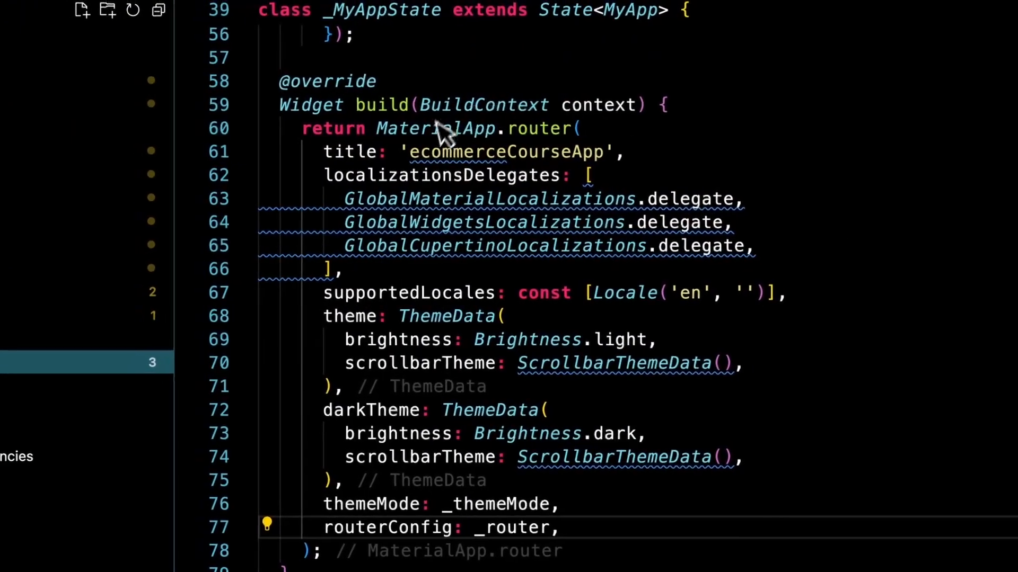
click(977, 79)
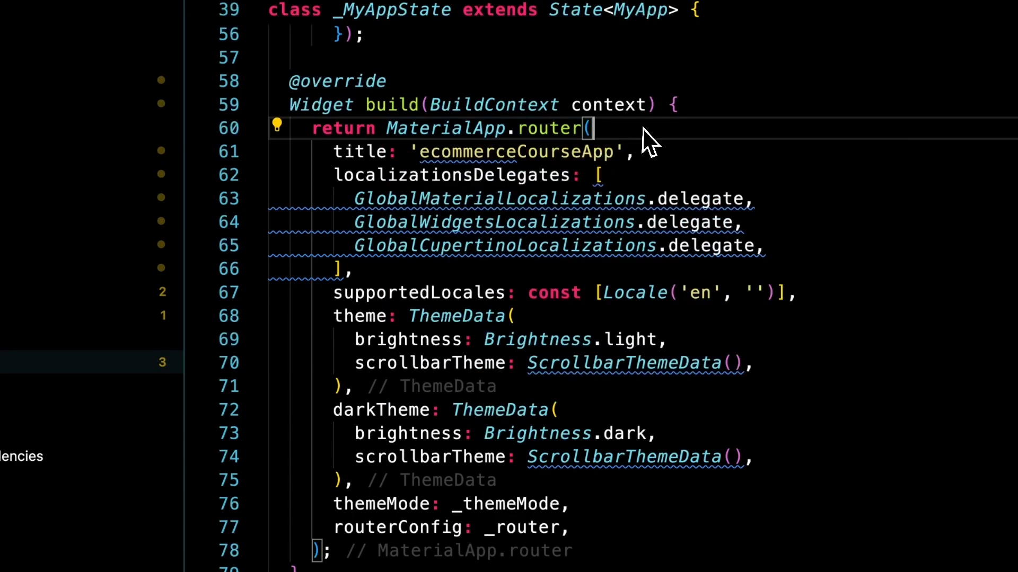
click(609, 521)
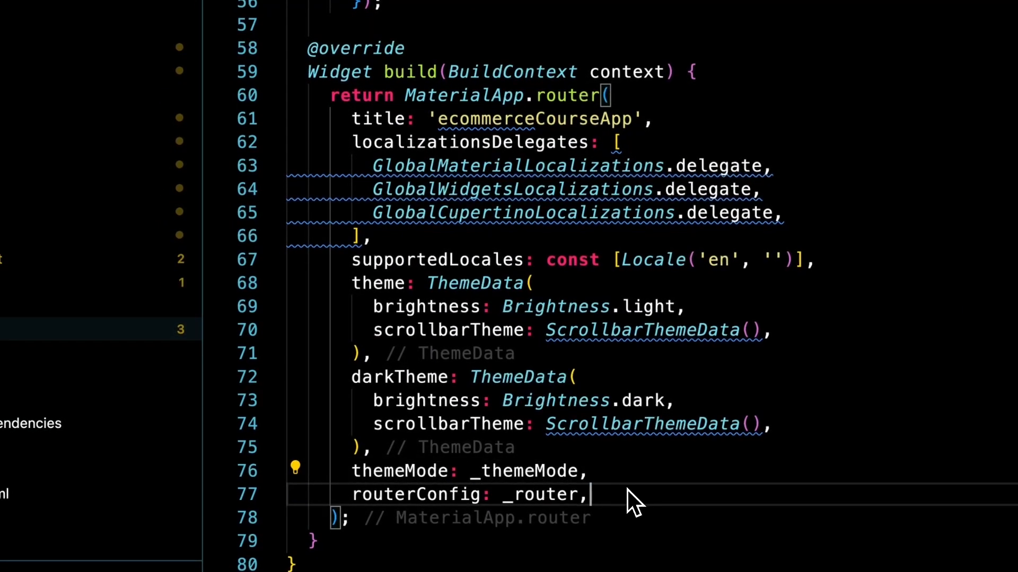
Trace _router from routerConfig to its declaration, and follow its createRouter call to the function's definition.
click(543, 501)
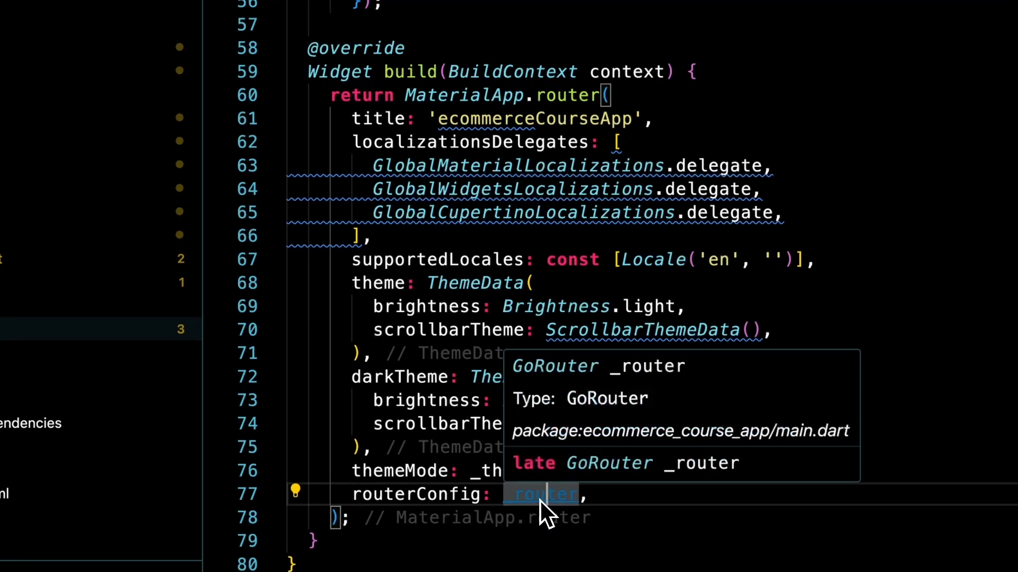
super+click(542, 500)
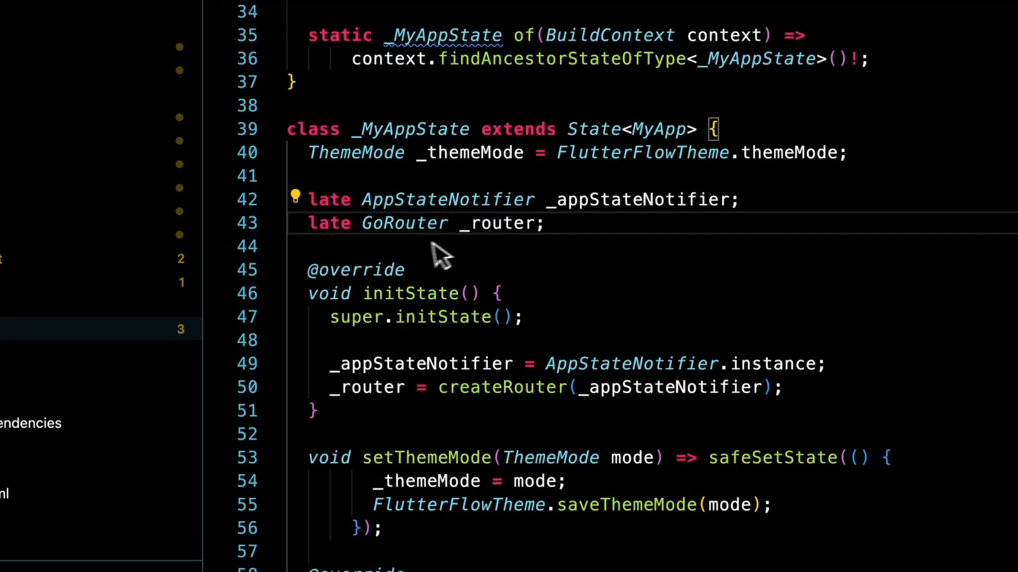
double_click(466, 226)
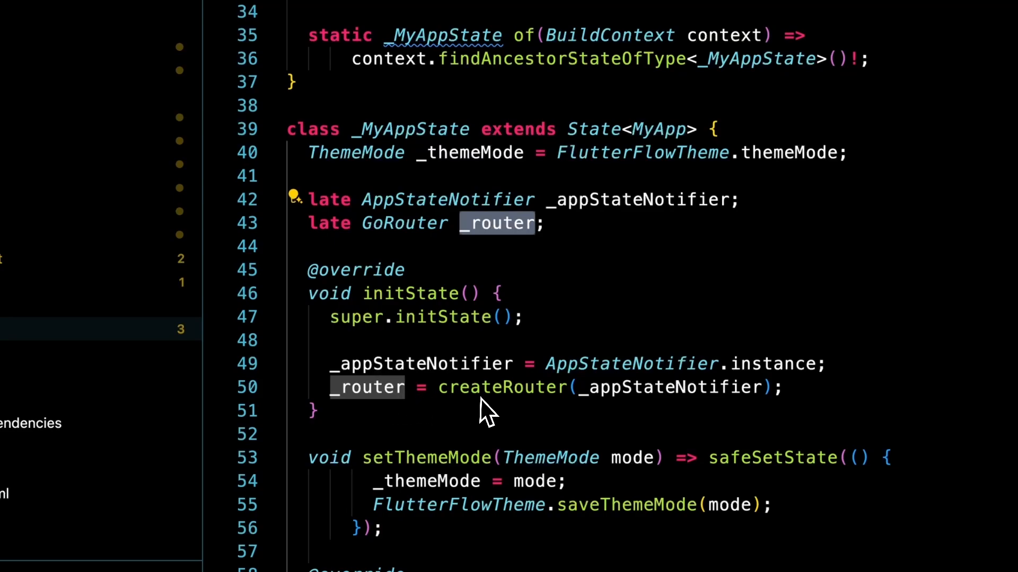
mouse_move(480, 402)
super+click(498, 396)
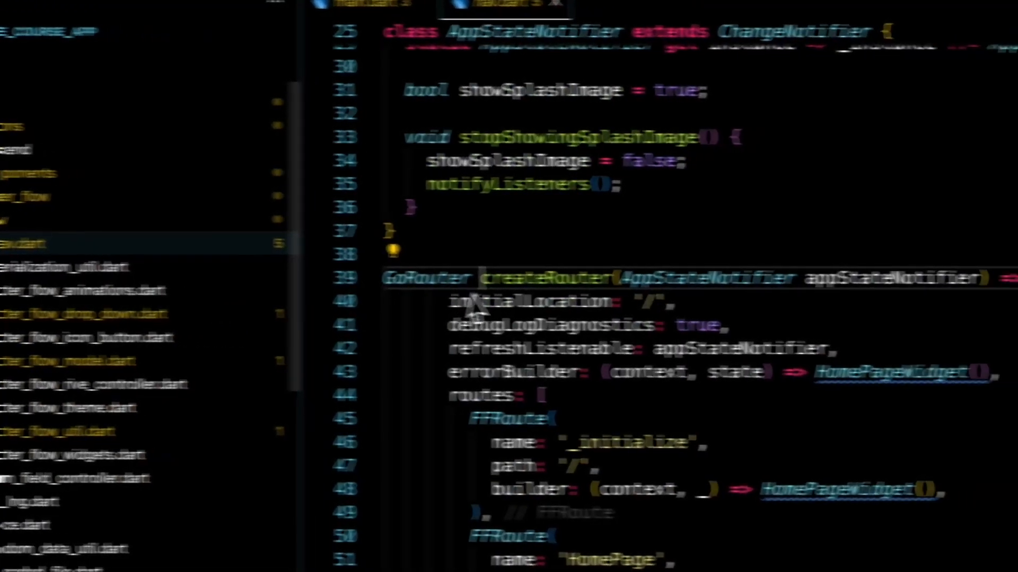
Examine the GoRouter settings in createRouter, including initialLocation, errorBuilder and the start of the routes list.
scroll(576, 296, down, 1)
mouse_move(515, 234)
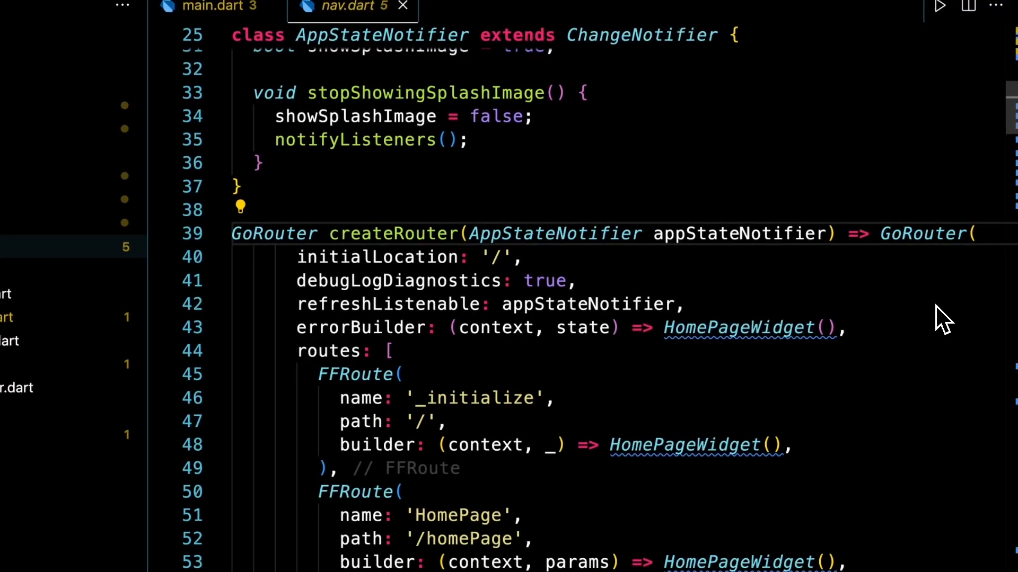
scroll(936, 305, down, 3)
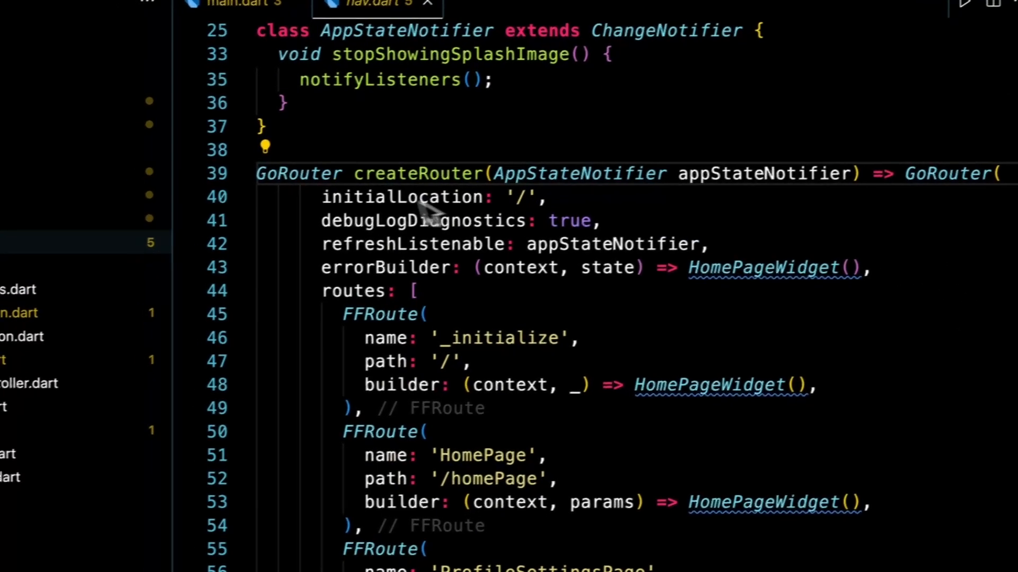
click(628, 194)
scroll(891, 318, down, 4)
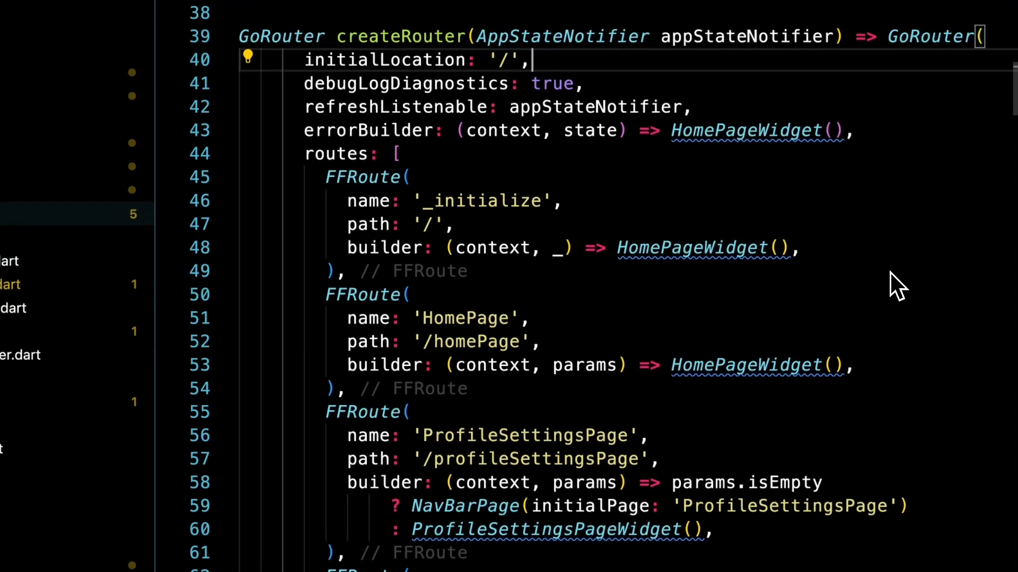
scroll(890, 273, up, 3)
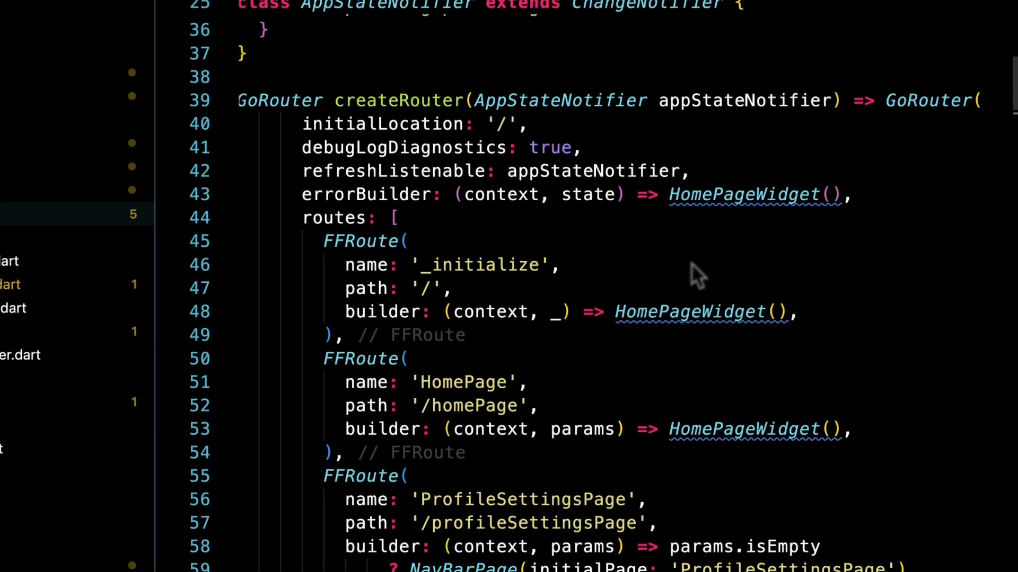
scroll(723, 370, down, 5)
Examine the FFRoute entries for HomePage and ProfileSettingsPage in createRouter, including their name, path and builder.
click(669, 281)
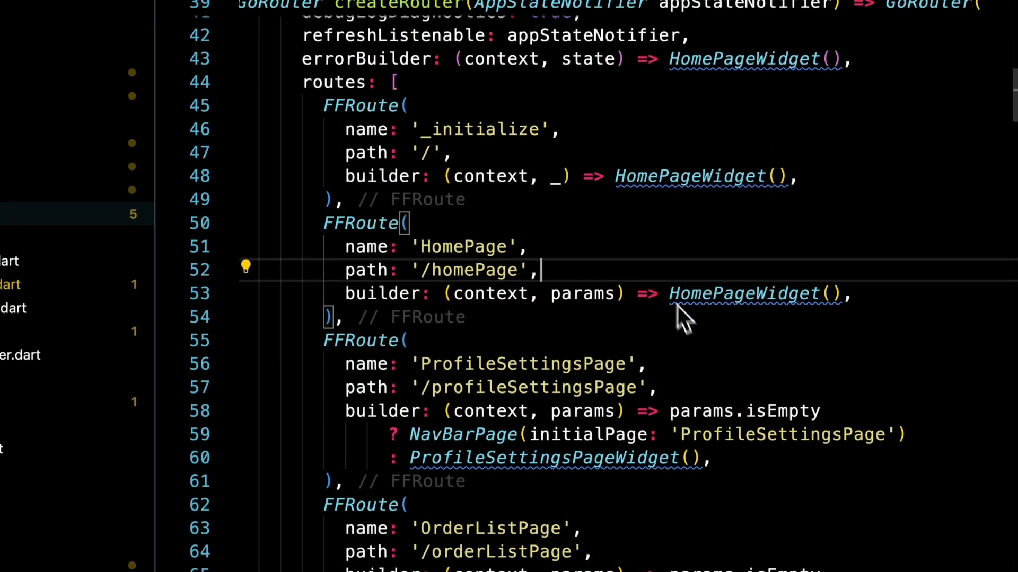
scroll(684, 323, down, 3)
click(677, 424)
click(722, 263)
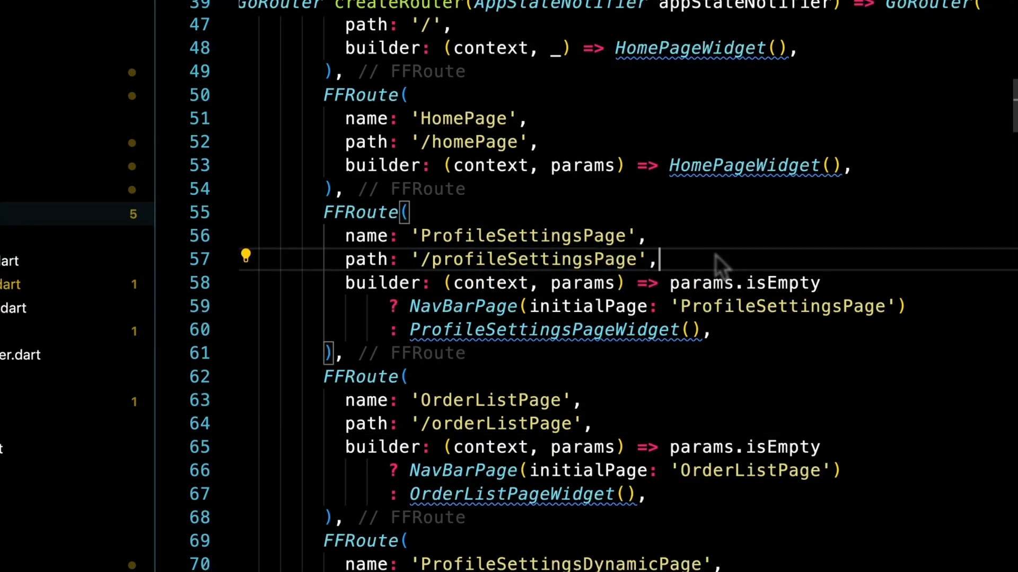
click(763, 339)
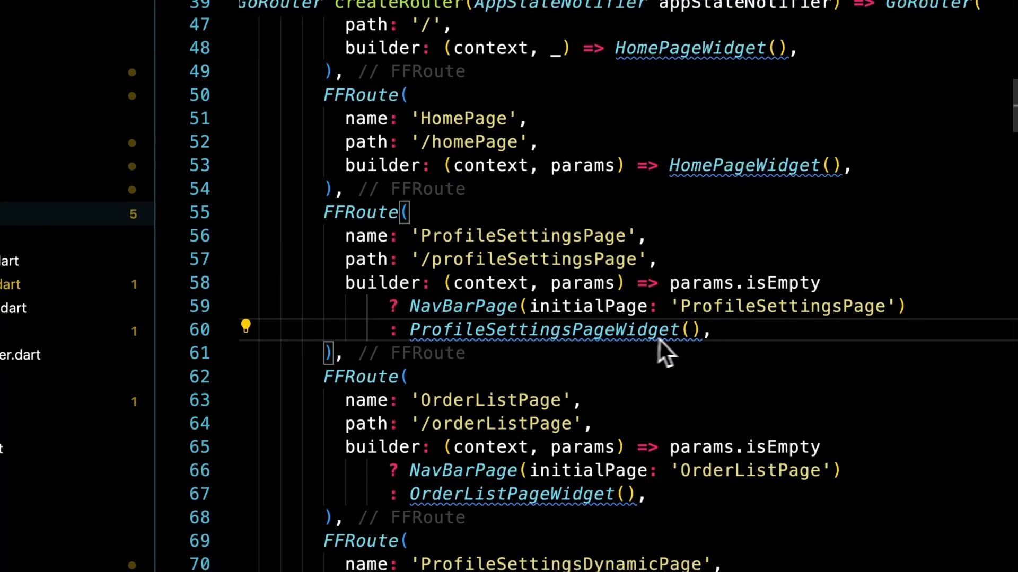
click(737, 260)
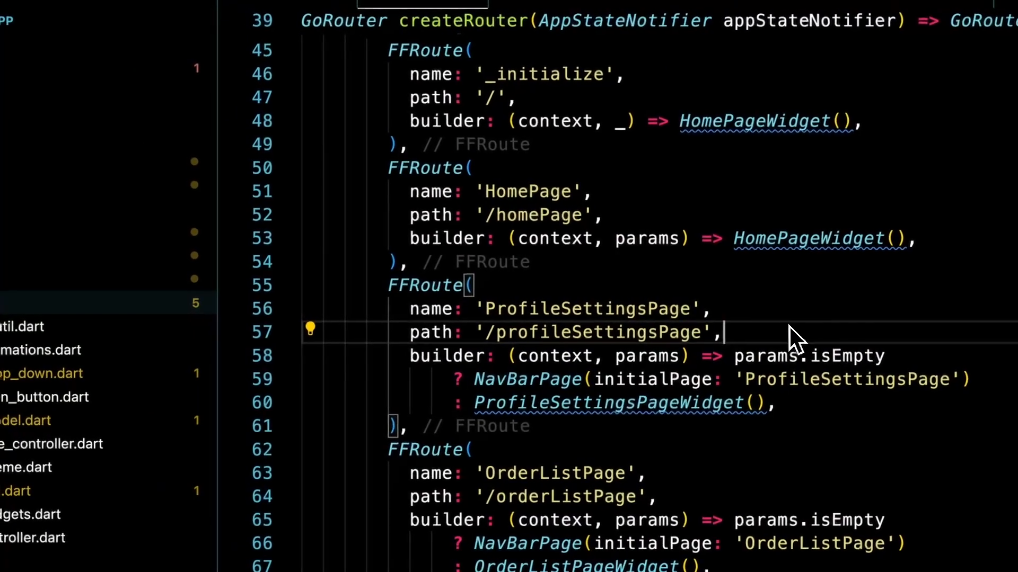
scroll(782, 345, up, 3)
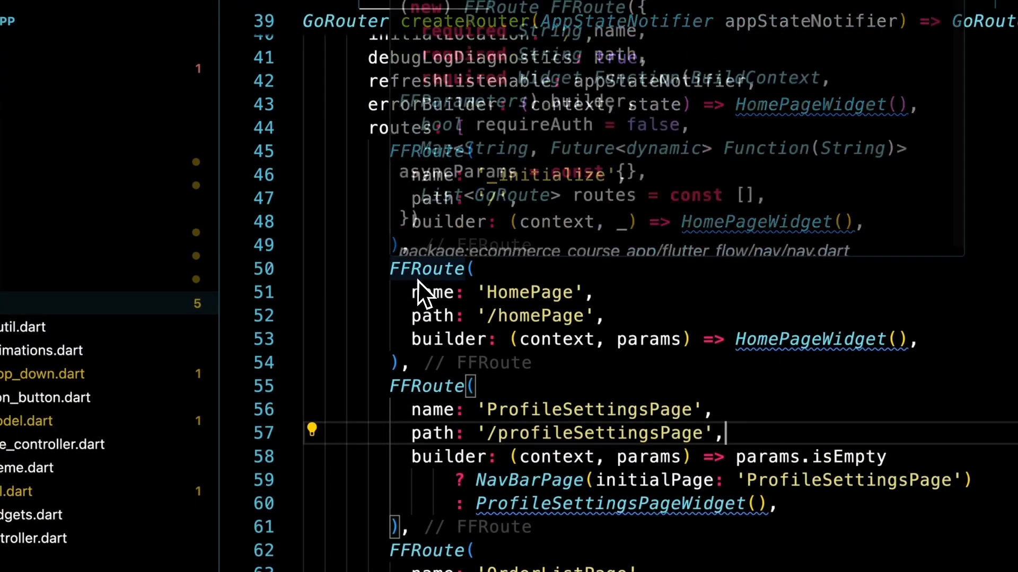
Follow FFRoute from the ProfileSettingsPage route to its class definition and examine the constructor parameters.
mouse_move(418, 276)
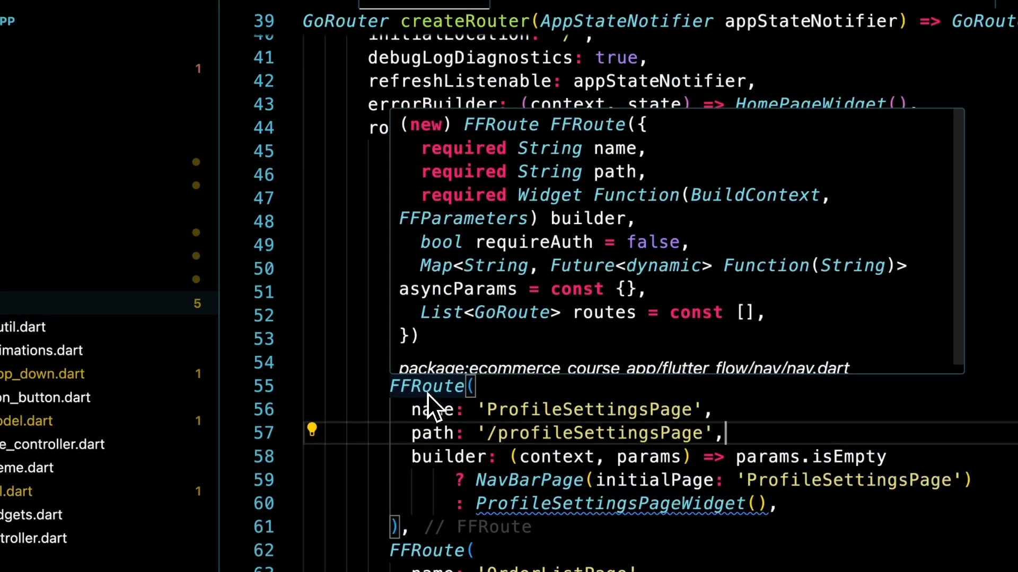
super+click(411, 392)
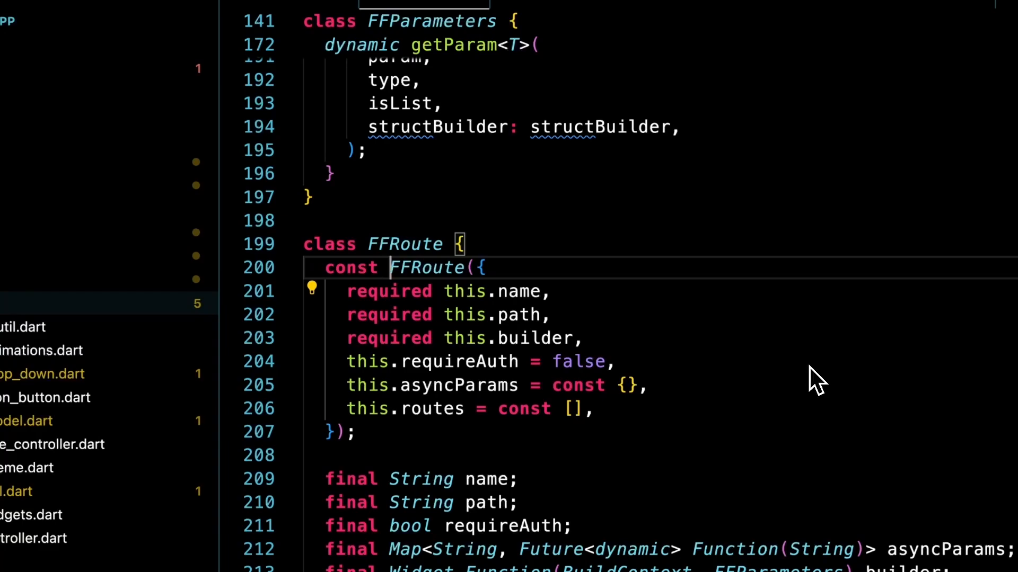
scroll(811, 367, down, 2)
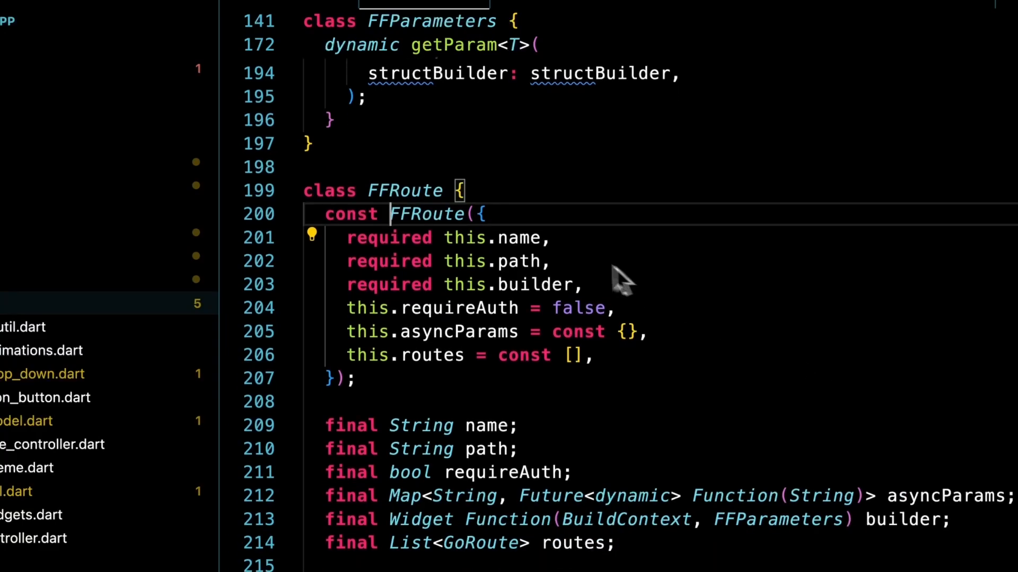
Examine FFRoute's fields and its toRoute method, including the GoRoute pageBuilder, CustomTransitionPage and MaterialPage branches.
scroll(690, 402, down, 5)
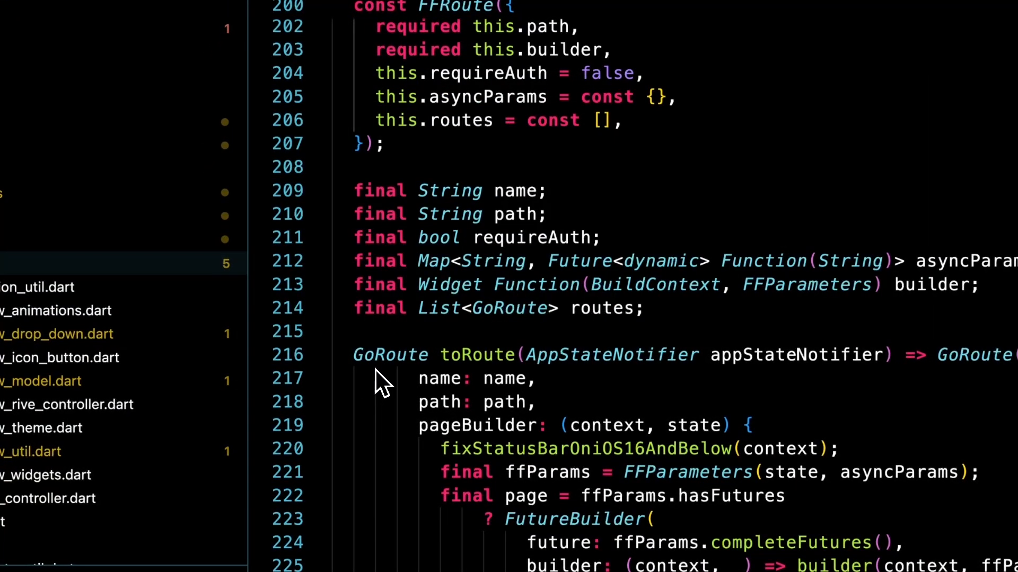
scroll(370, 399, down, 1)
scroll(370, 399, down, 5)
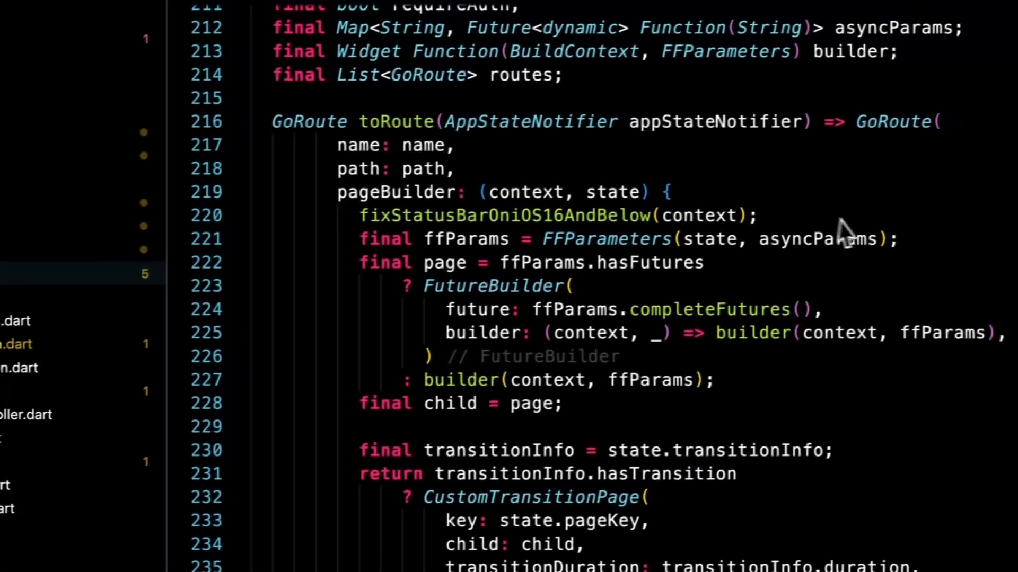
scroll(819, 212, down, 1)
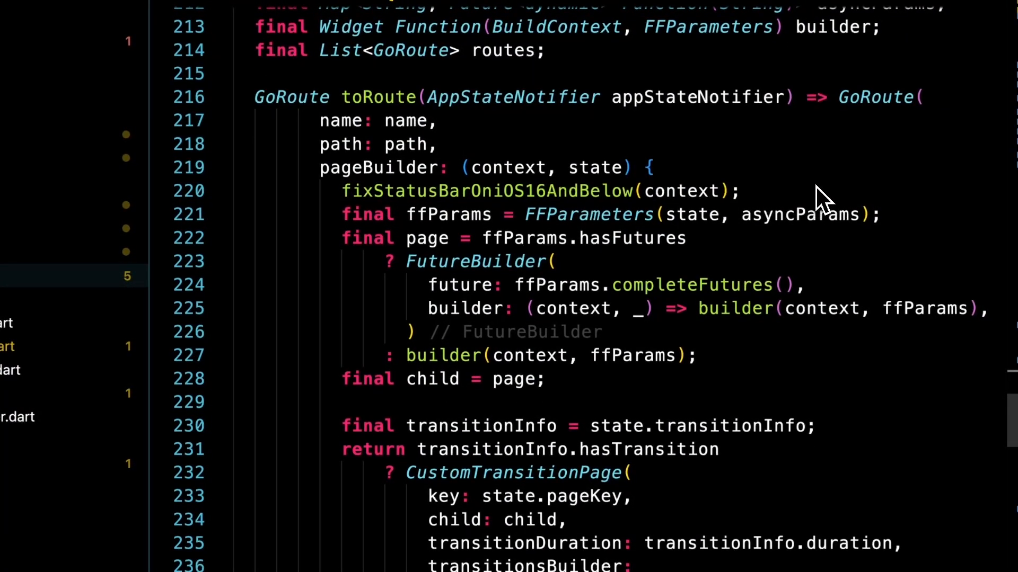
scroll(814, 184, down, 3)
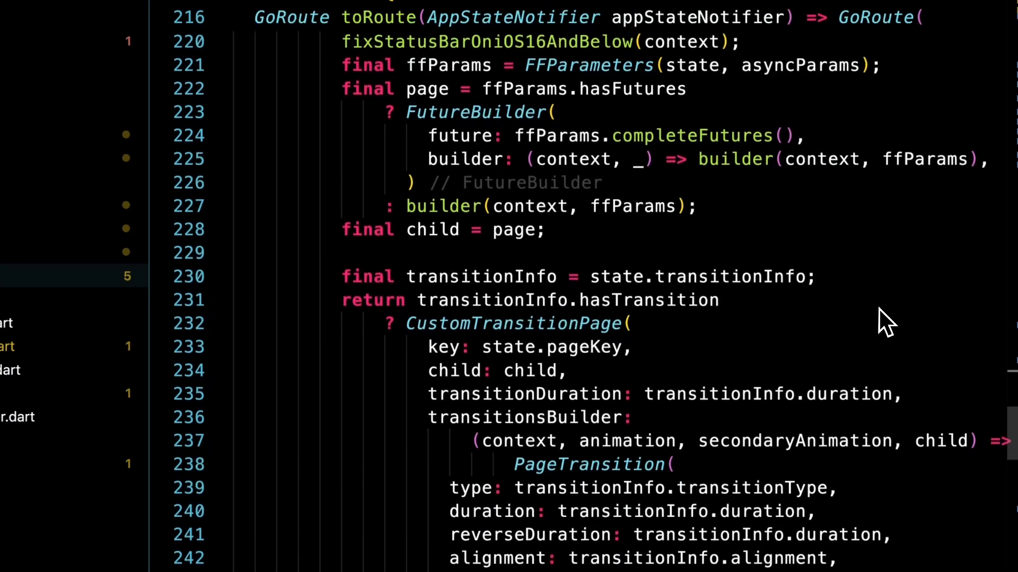
scroll(768, 329, down, 3)
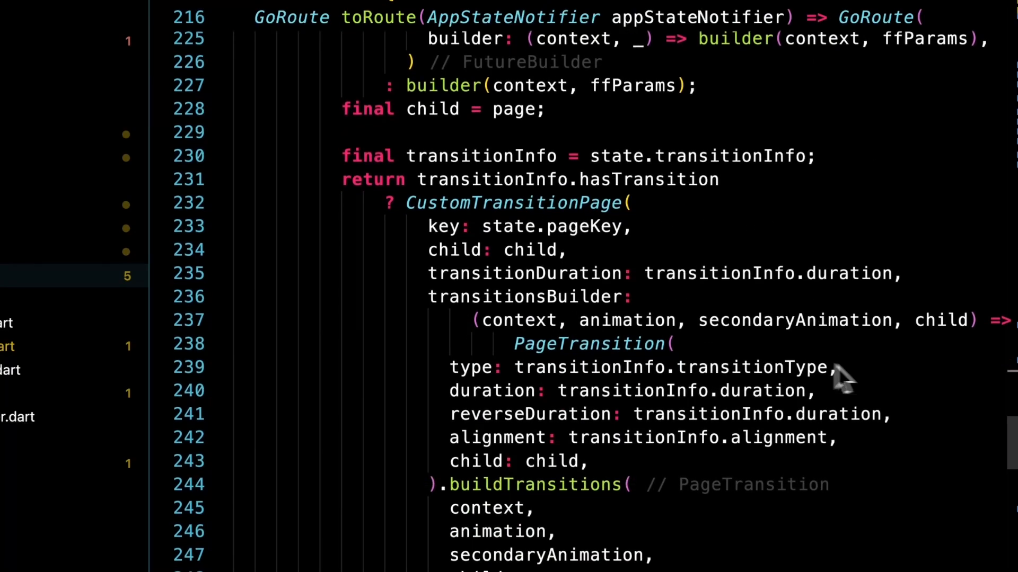
scroll(927, 406, down, 4)
scroll(894, 409, up, 2)
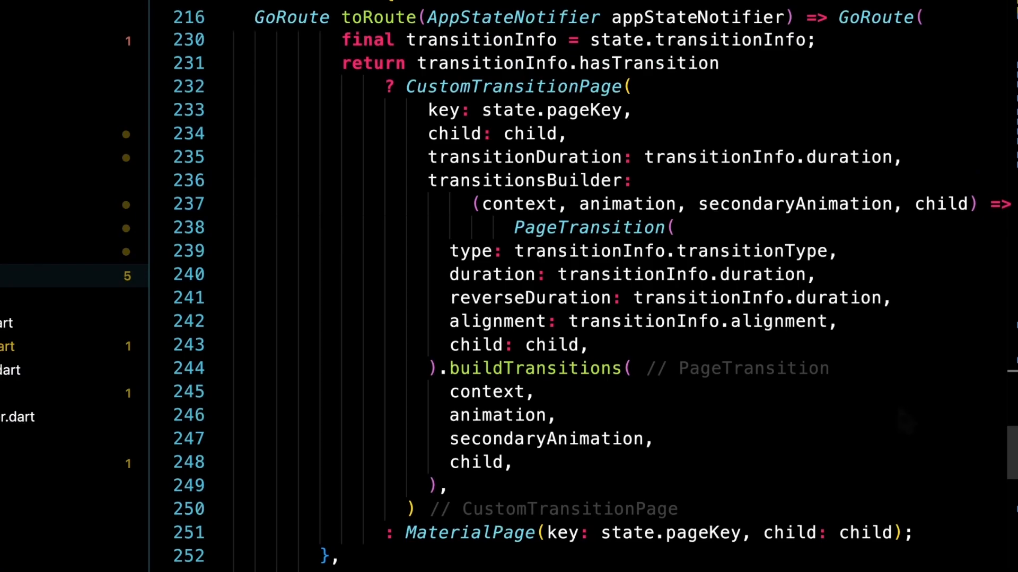
scroll(901, 419, up, 7)
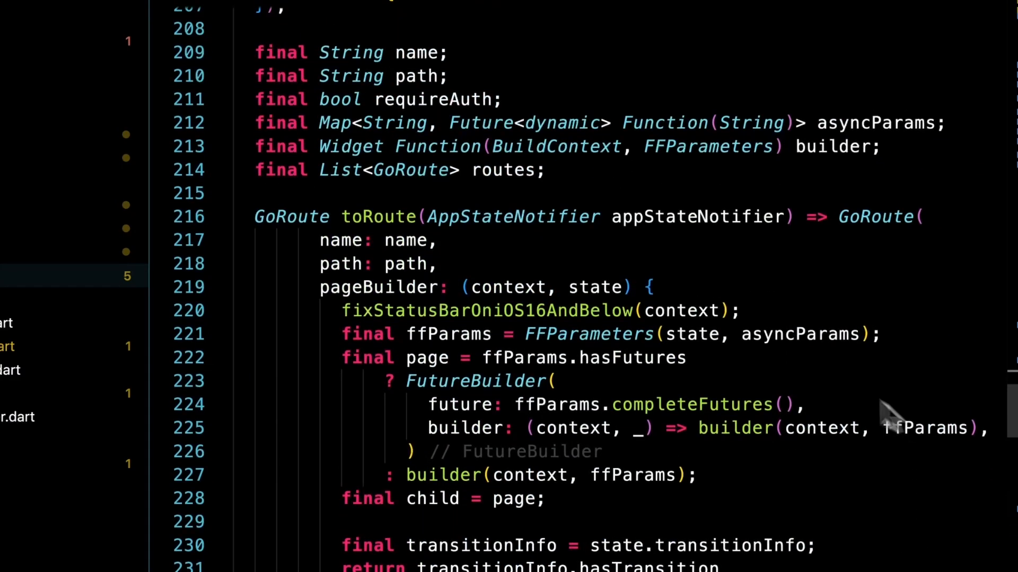
scroll(562, 305, up, 3)
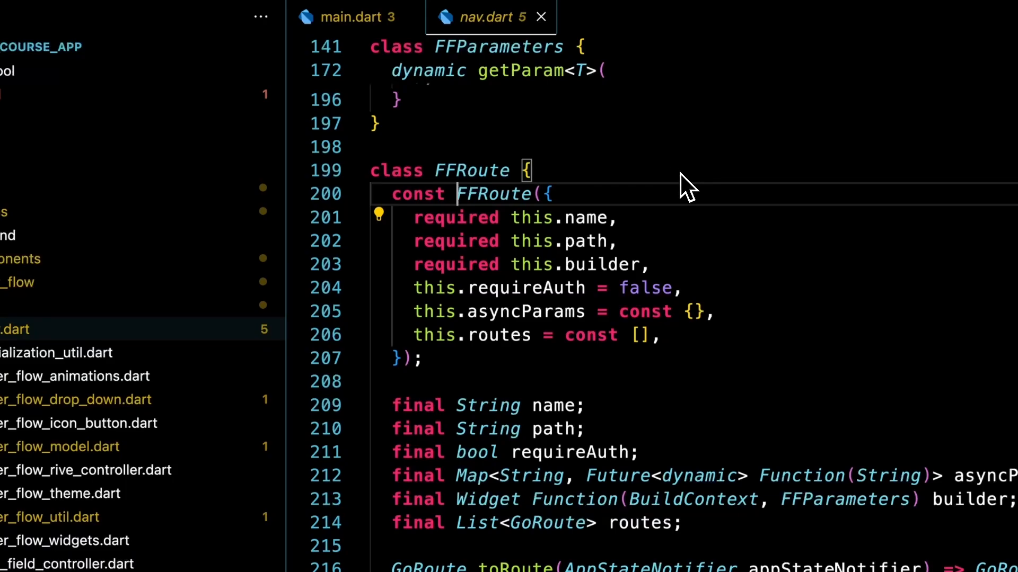
Open home_page_widget.dart from the lib/pages/home_page folder.
scroll(681, 182, up, 2)
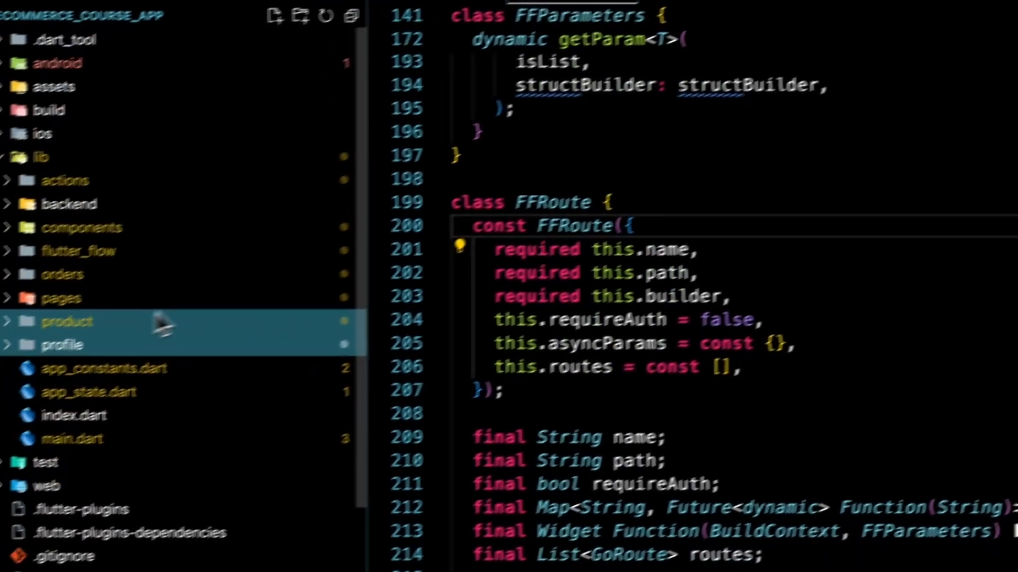
click(159, 325)
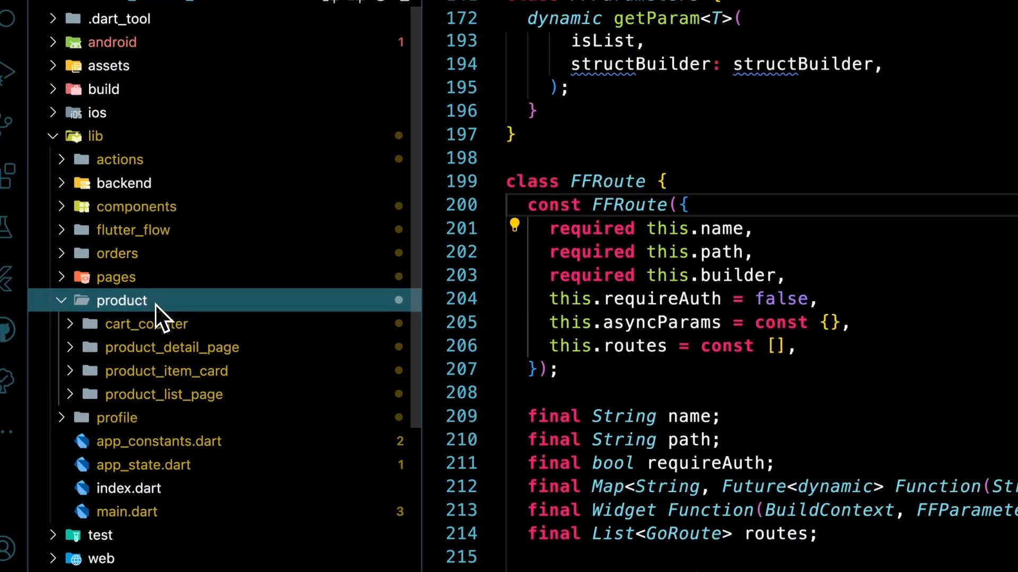
scroll(155, 304, down, 1)
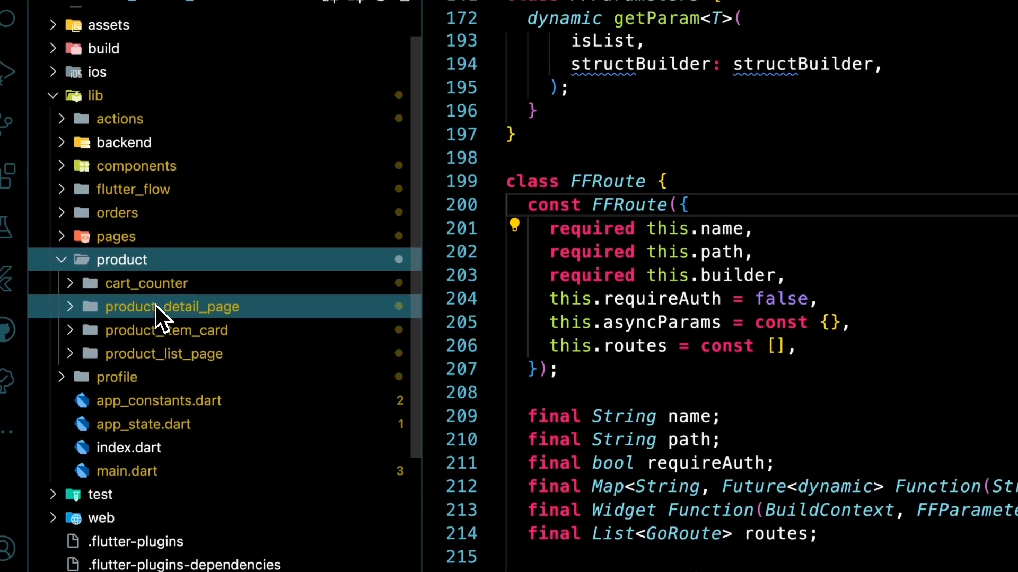
click(142, 265)
scroll(148, 262, up, 1)
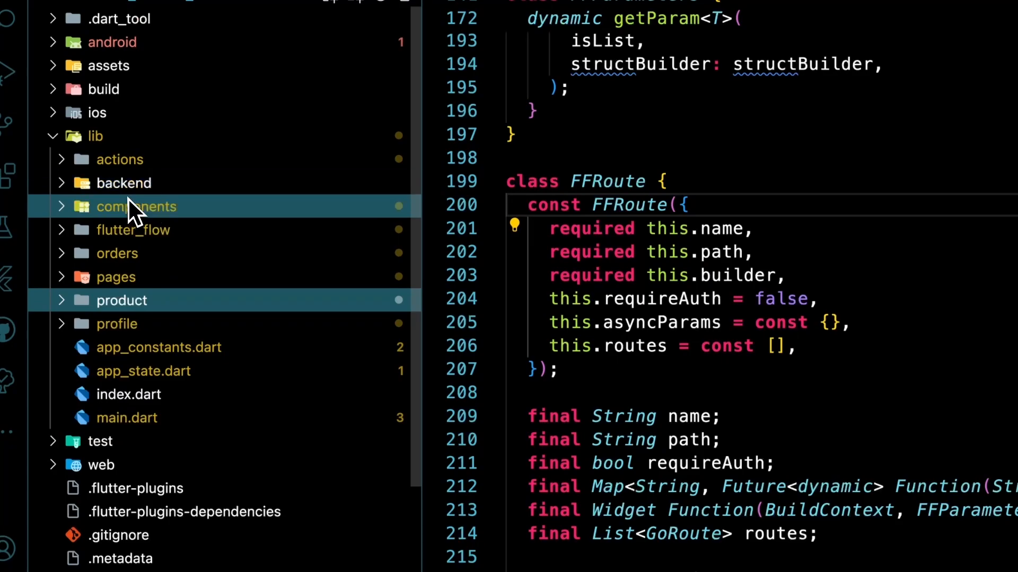
click(132, 282)
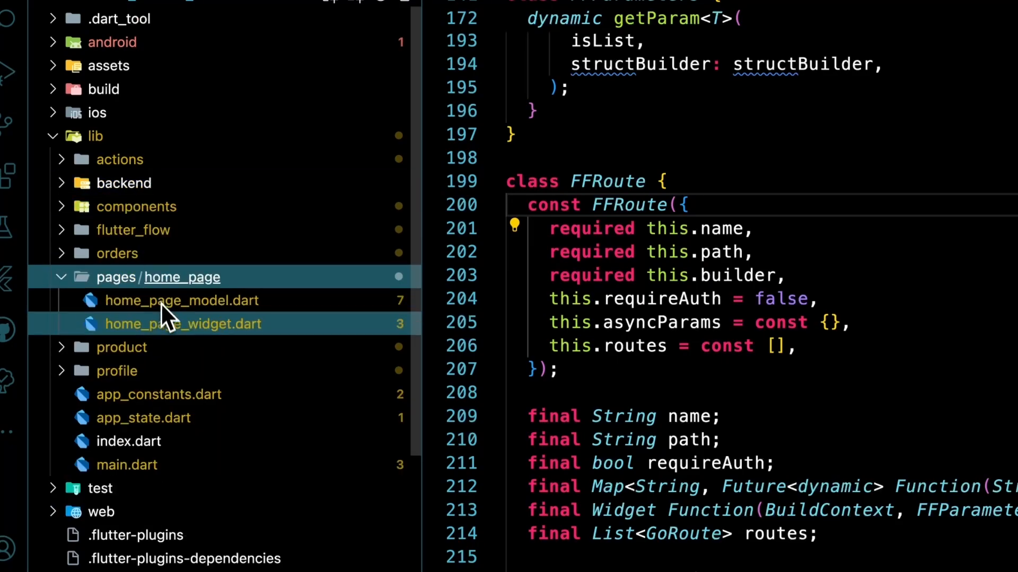
click(182, 327)
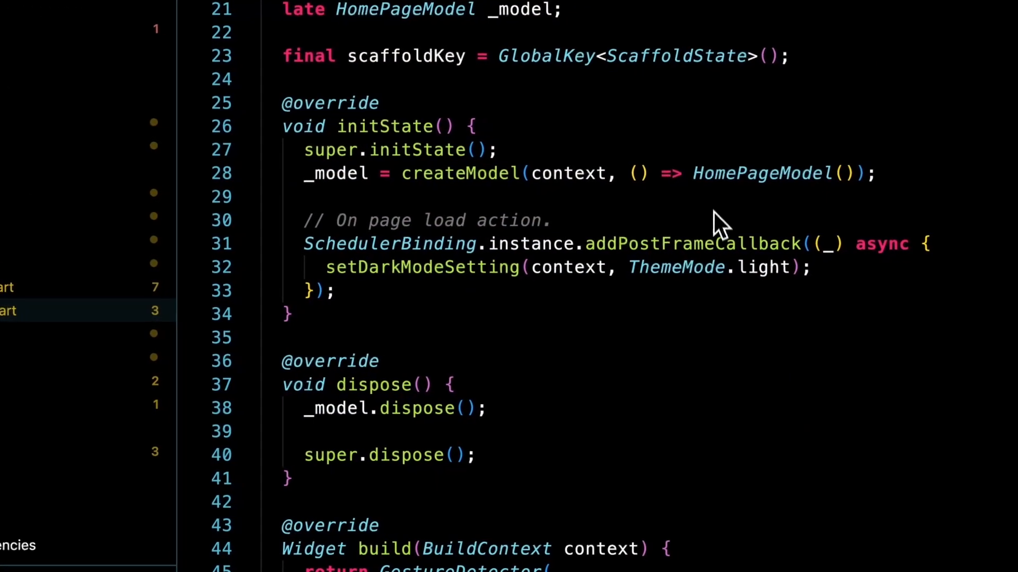
Search home_page_widget.dart for "go to profile" and examine the onPressed navigation code of that FFButtonWidget.
key(super+f)
text(go to )
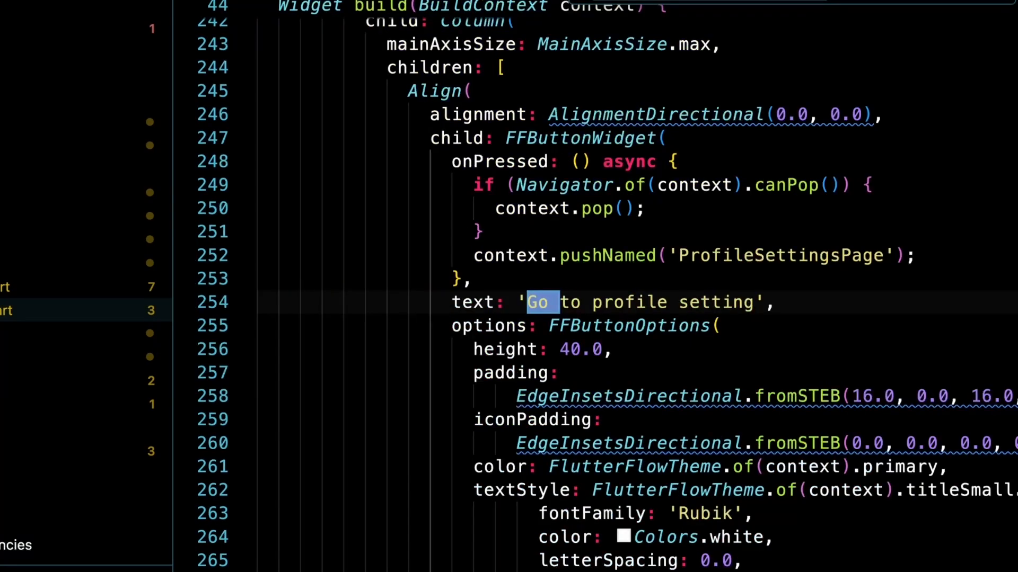
text(profile)
key(Escape)
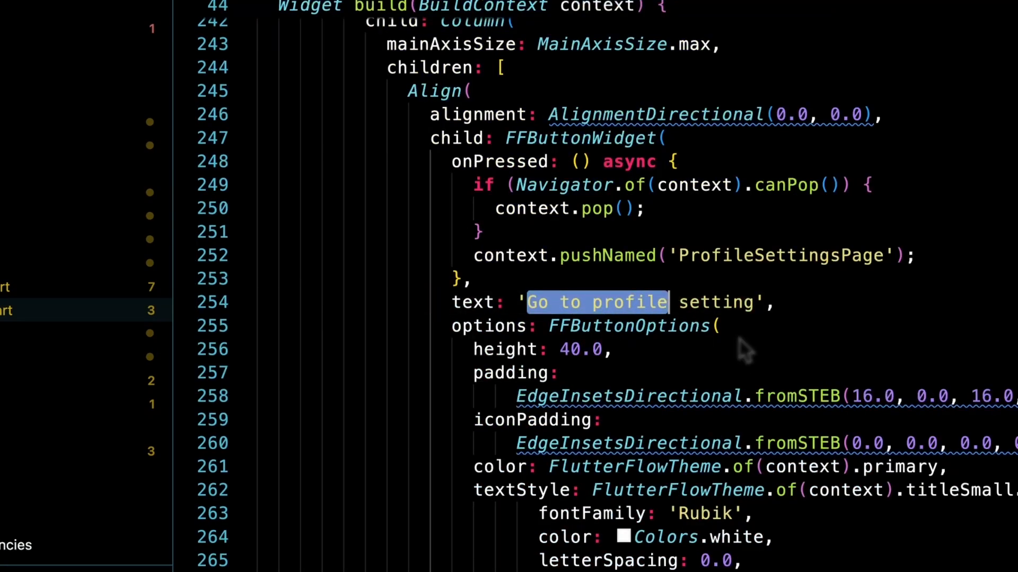
click(833, 306)
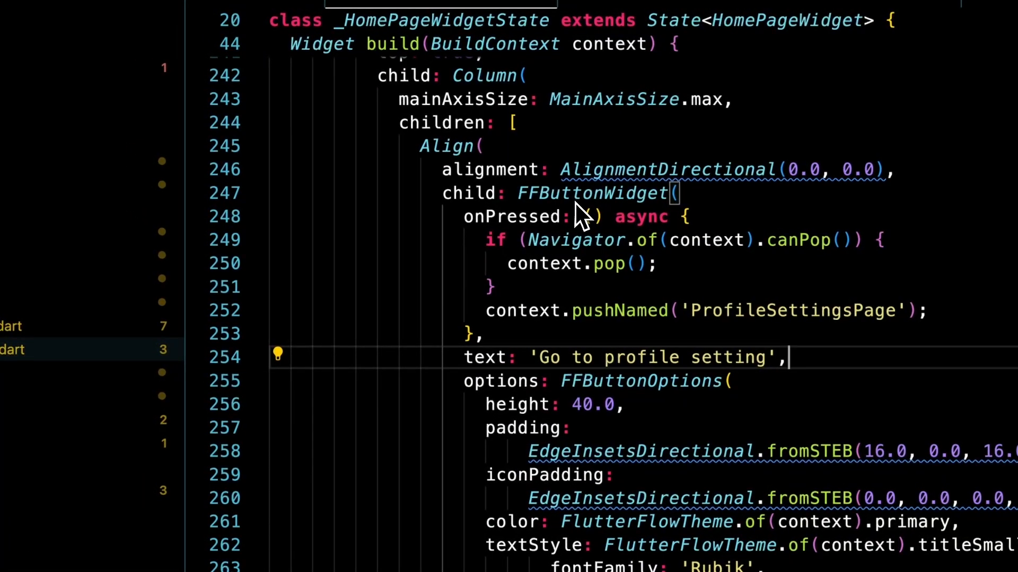
click(724, 195)
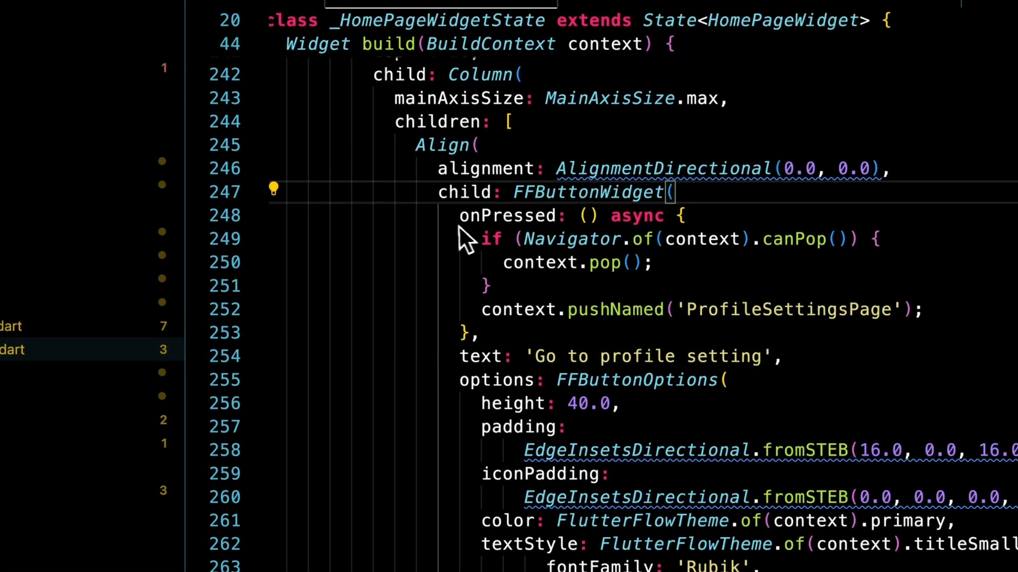
mouse_move(461, 222)
Reopen nav.dart by searching the project files for "nav".
key(super+p)
text(an)
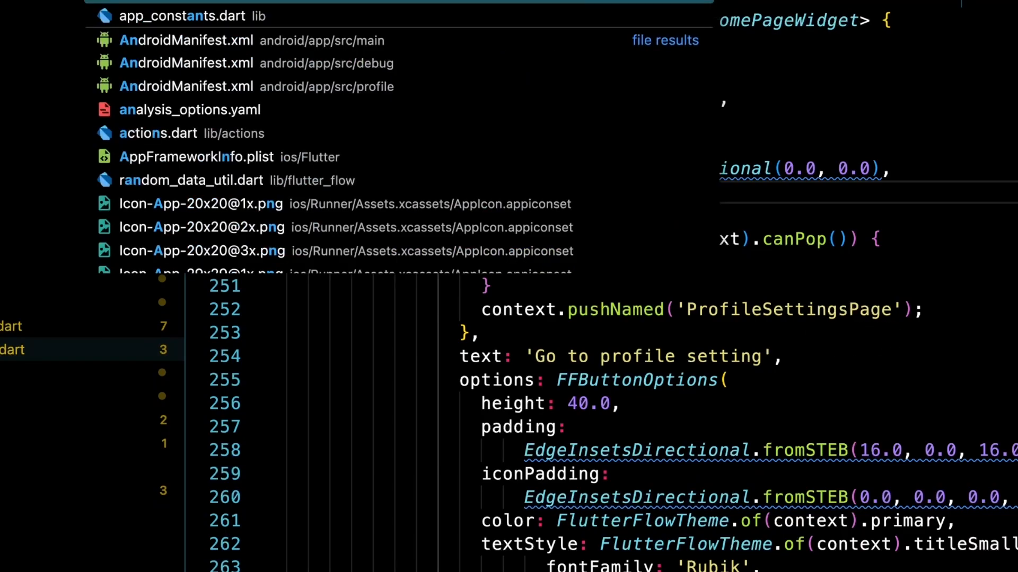
key(BackSpace)
key(BackSpace)
text(nav)
key(Return)
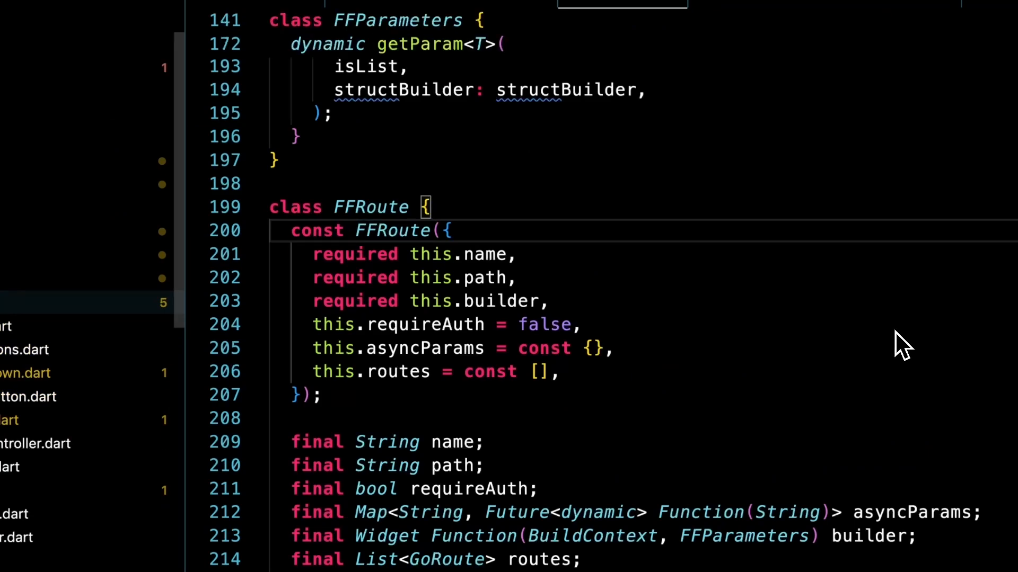
Search nav.dart for "create", locate the ProfileSettingsPage route name, and compare it with the pushNamed call in home_page_widget.dart.
scroll(692, 297, down, 2)
key(ctrl+f)
text(create)
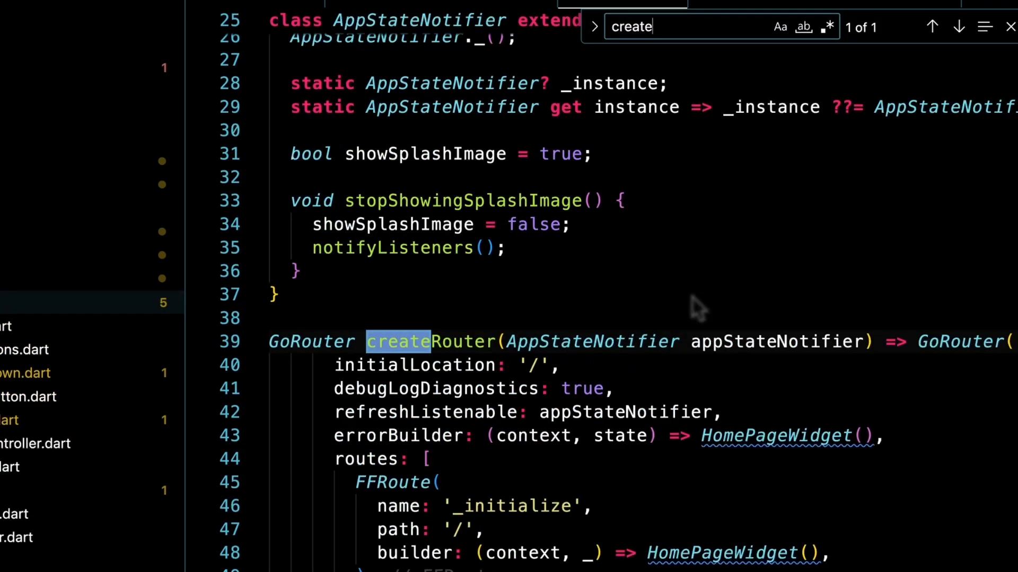
scroll(772, 332, down, 5)
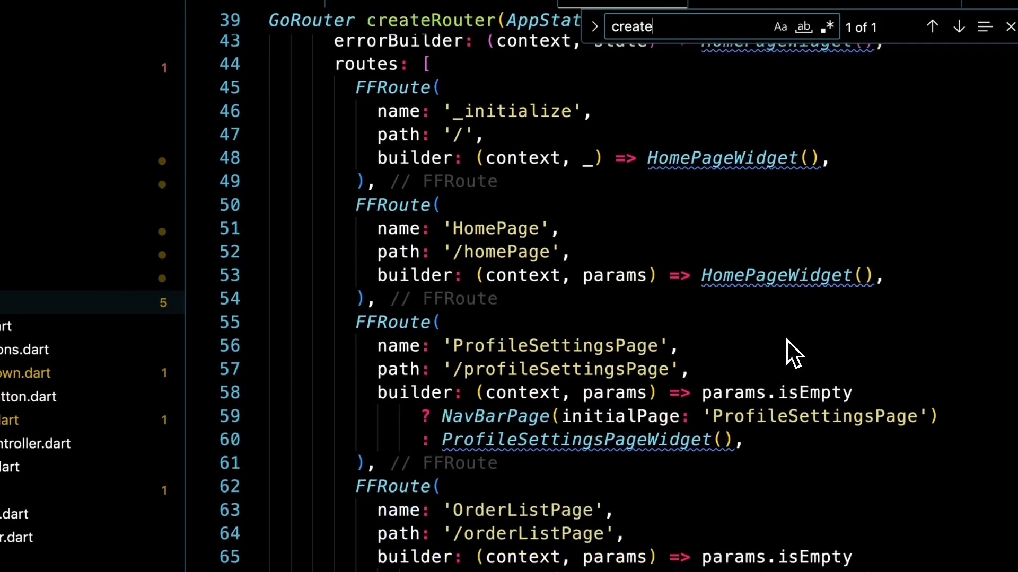
scroll(768, 341, down, 1)
click(758, 317)
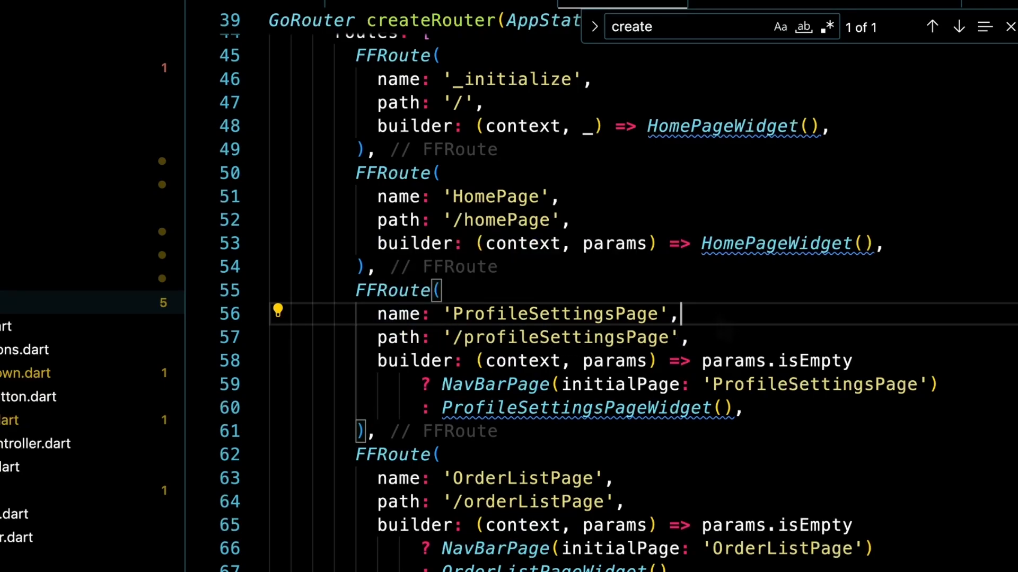
key(ctrl+Tab)
click(927, 287)
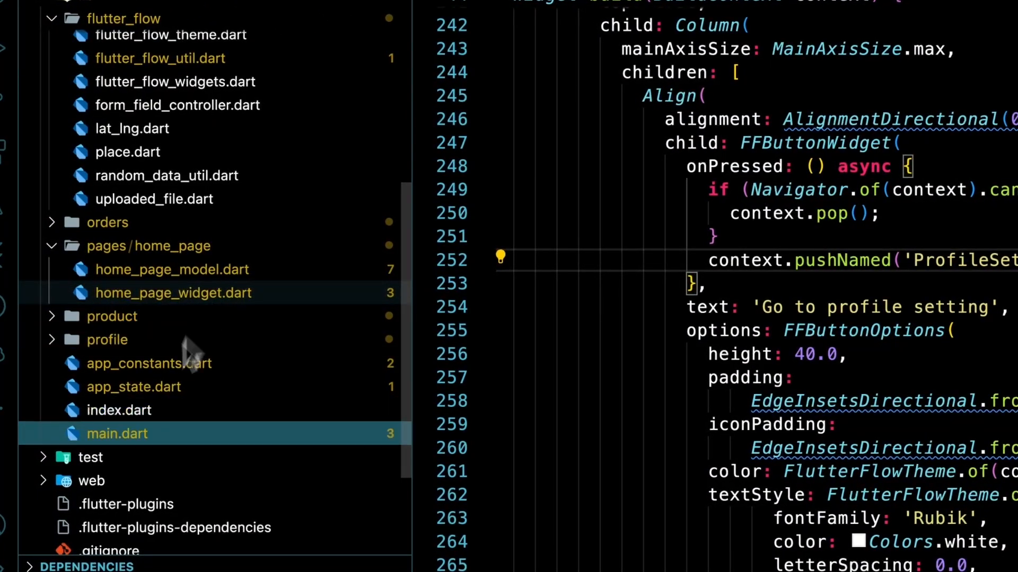
Open product_list_page_widget.dart from the product_list_page folder under lib/product.
click(136, 323)
click(188, 412)
click(204, 457)
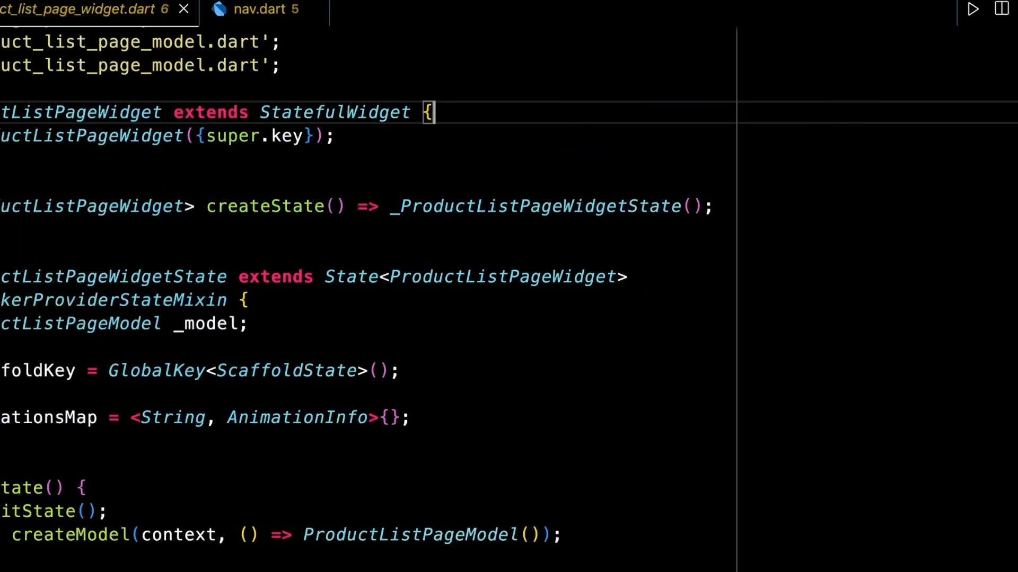
Search for ListView.separated and examine its itemBuilder down to the onTap pushNamed call that passes productId to ProductDetailPage.
key(ctrl+f)
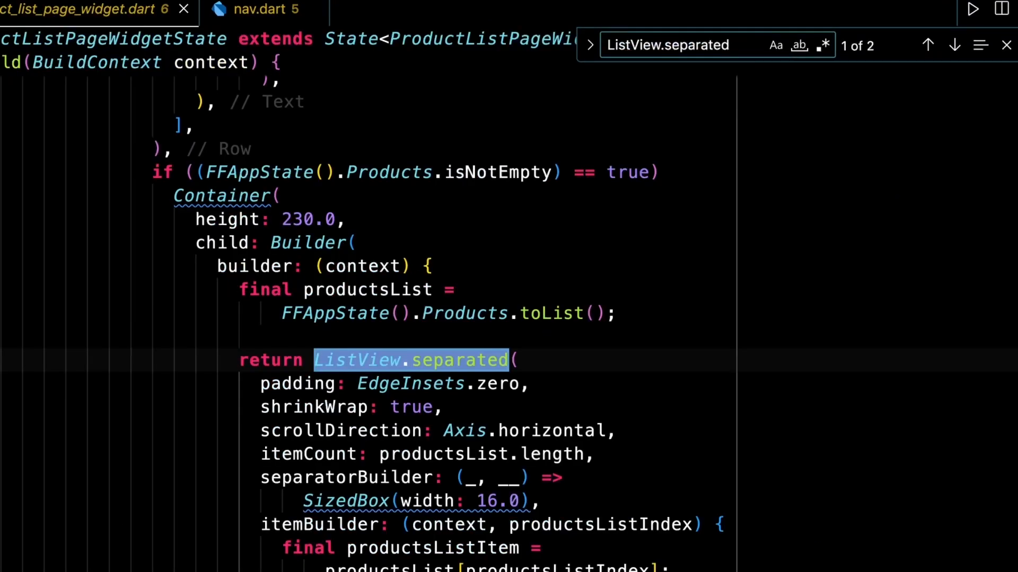
key(Escape)
scroll(657, 300, down, 2)
scroll(657, 260, down, 2)
click(737, 321)
scroll(739, 319, down, 2)
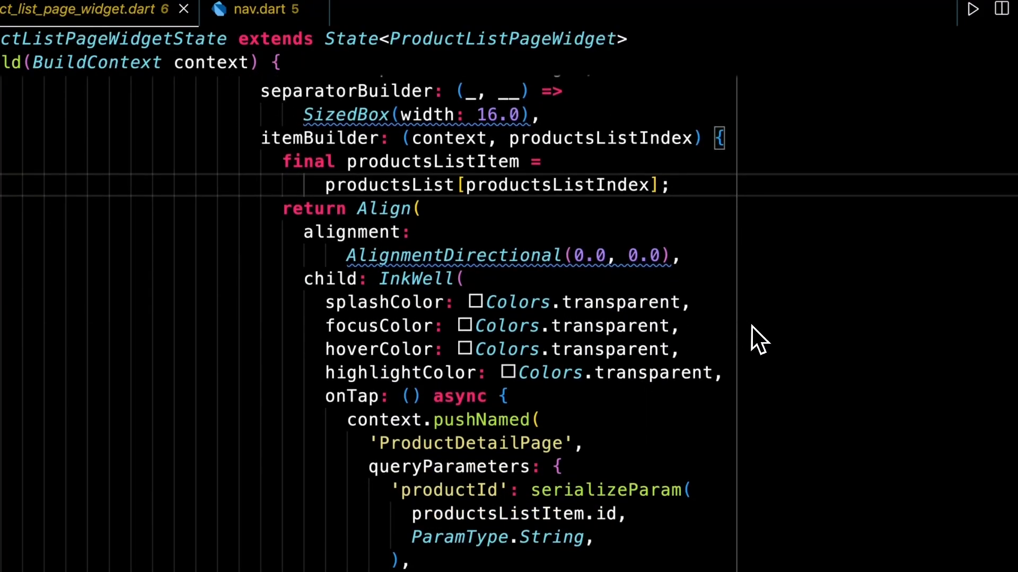
Examine the InkWell's onTap pushNamed call, from the ProductDetailPage route name through queryParameters to the serialized productId value.
scroll(509, 324, down, 2)
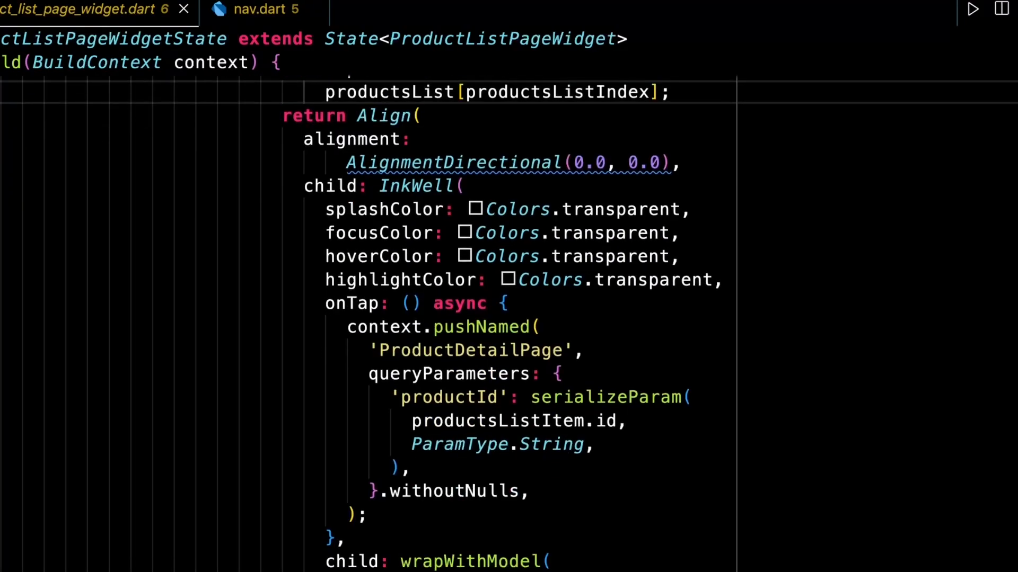
scroll(760, 338, up, 3)
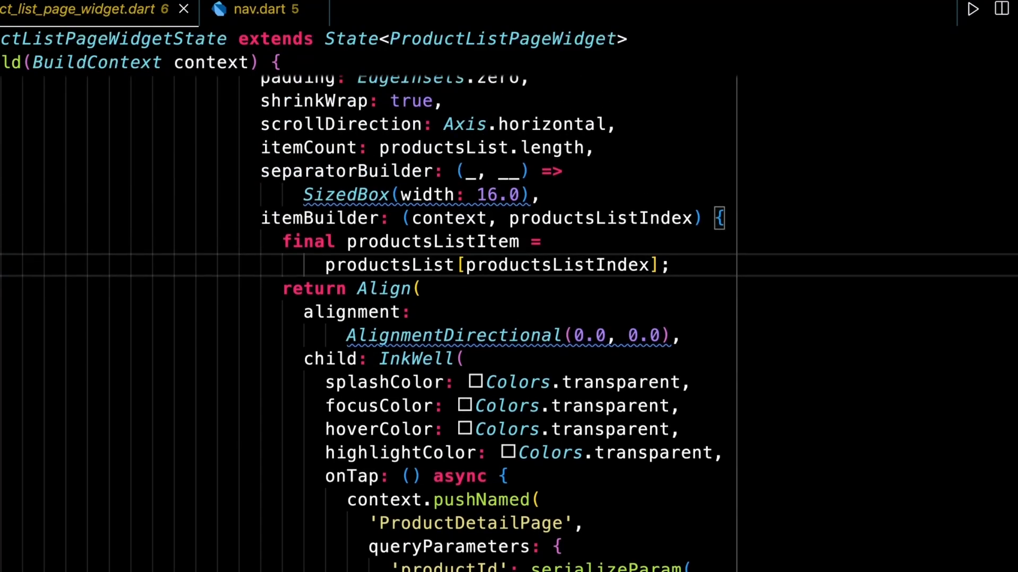
scroll(761, 339, down, 2)
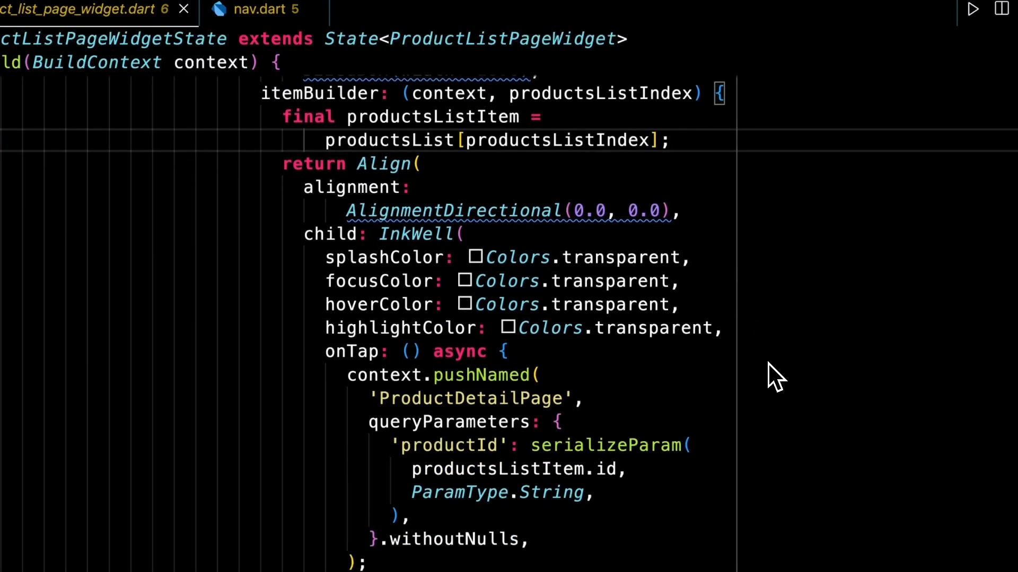
click(316, 354)
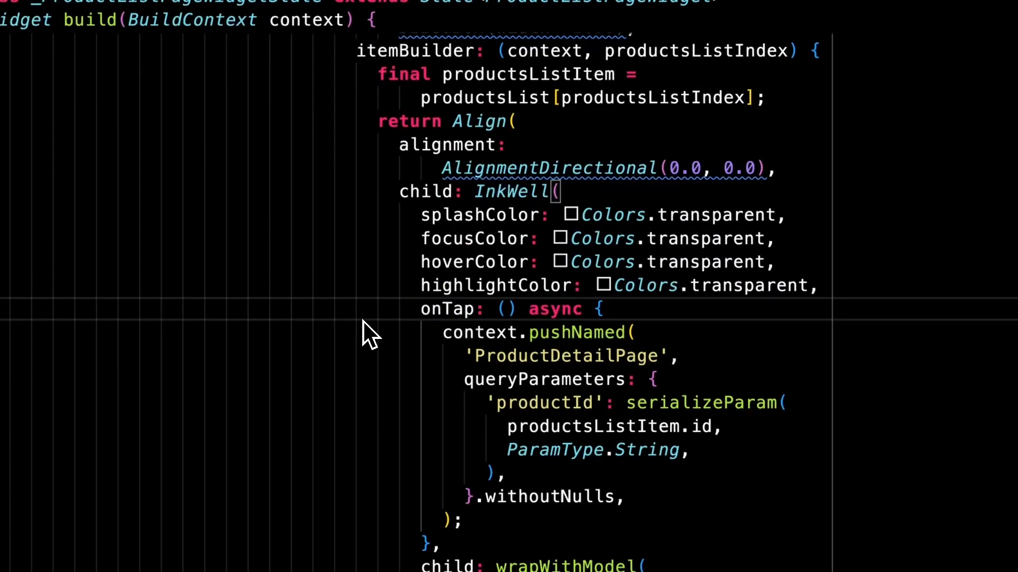
scroll(363, 321, down, 2)
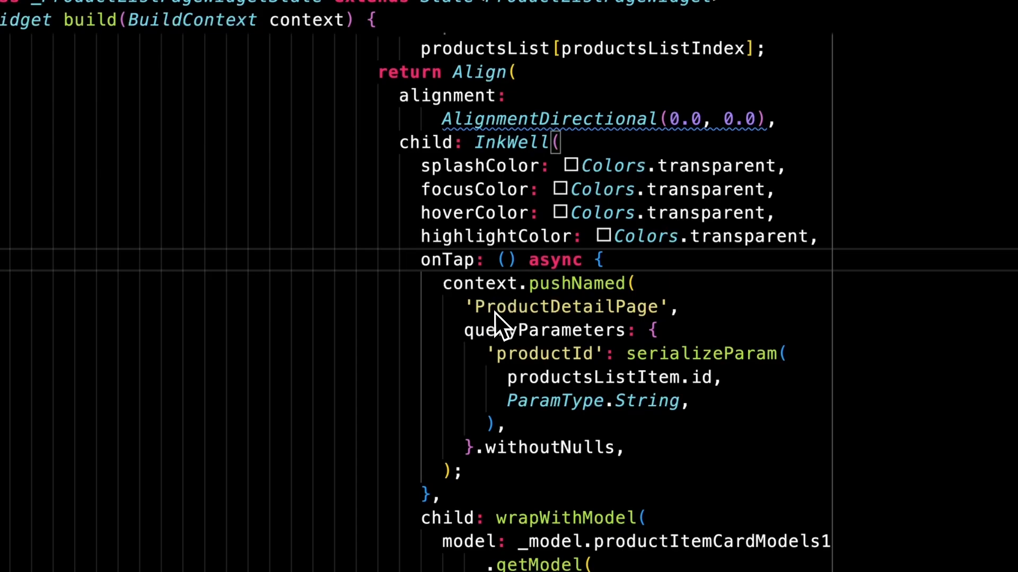
click(692, 317)
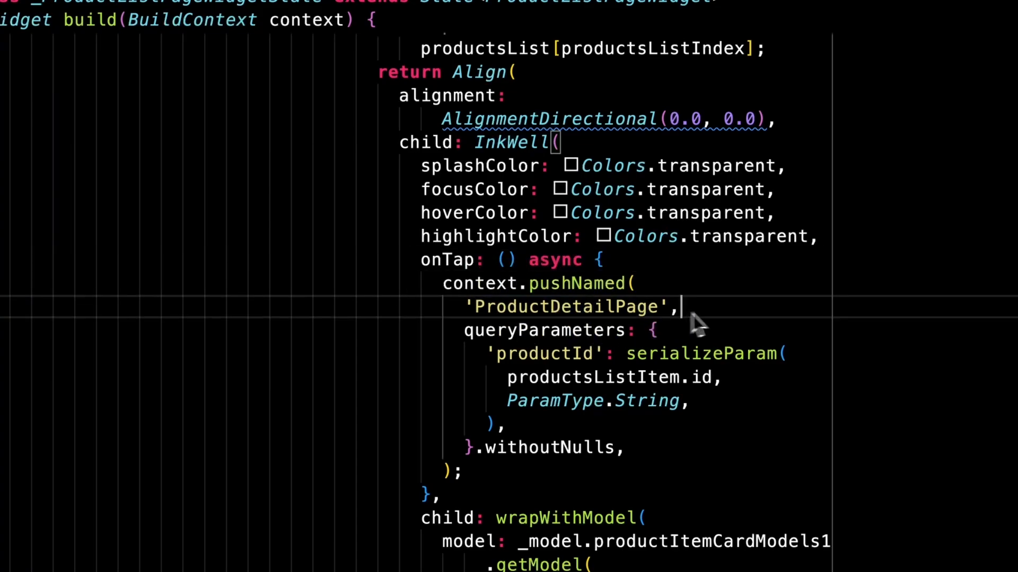
click(661, 331)
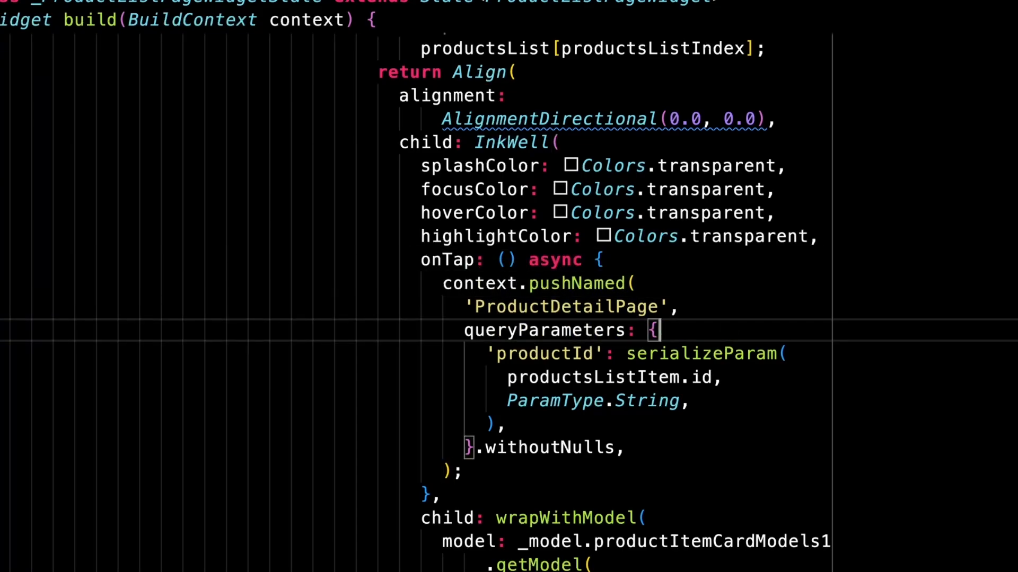
click(465, 330)
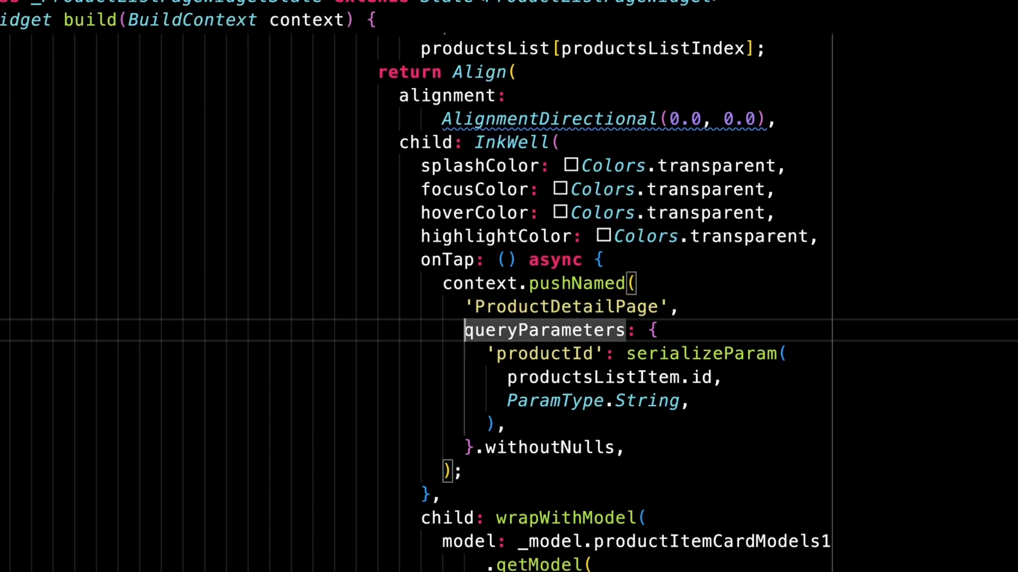
click(476, 353)
scroll(709, 336, up, 2)
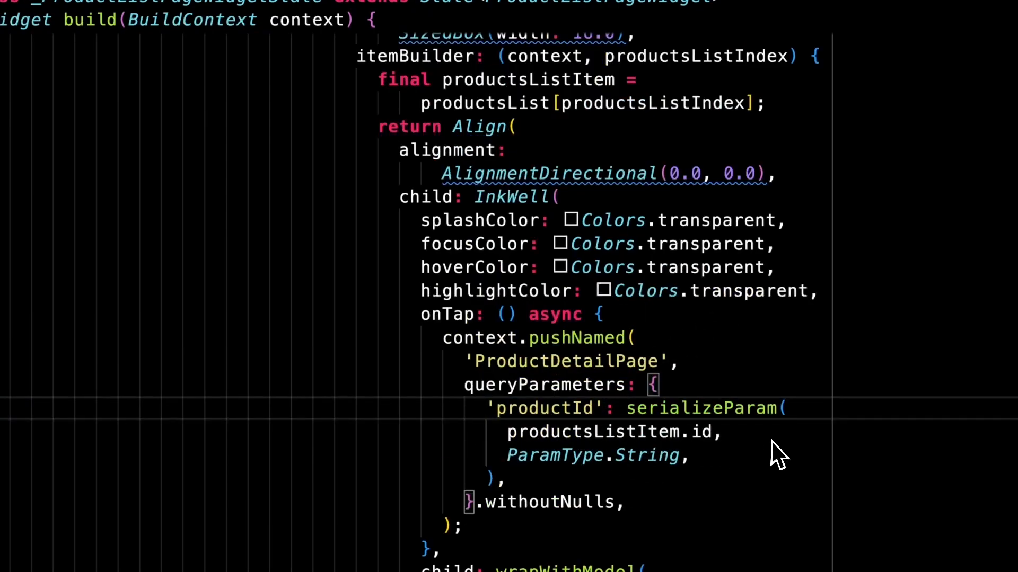
key(Down)
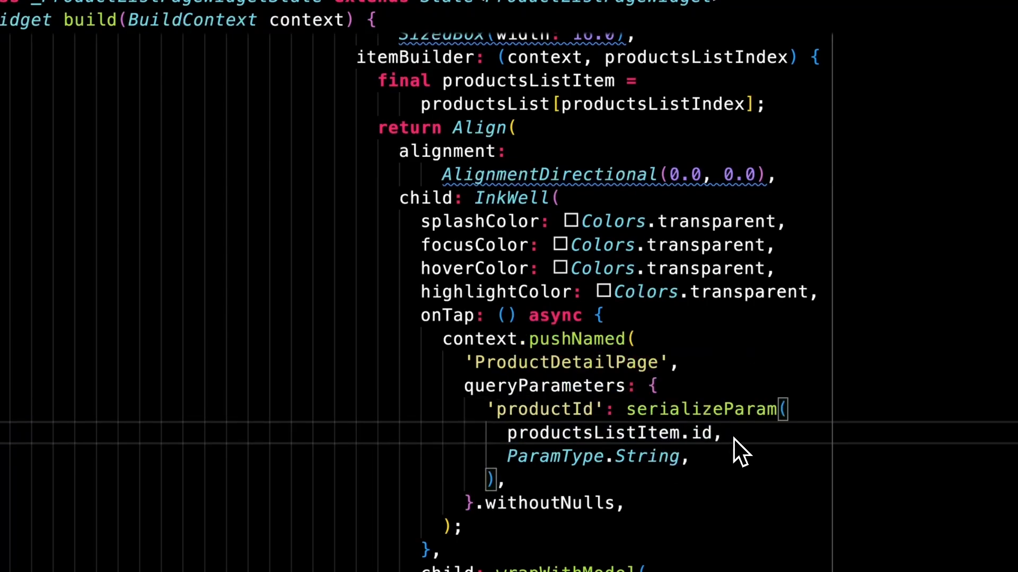
scroll(734, 438, down, 1)
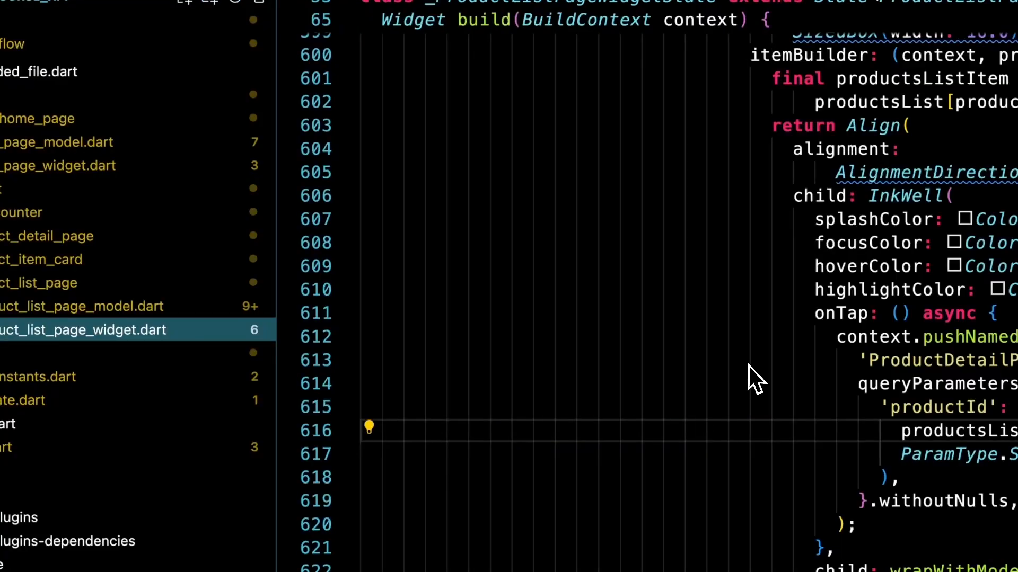
Open product_detail_page_widget.dart from the product_detail_page folder and examine the required productId constructor parameter and the widget's state class.
click(40, 283)
click(46, 236)
click(170, 274)
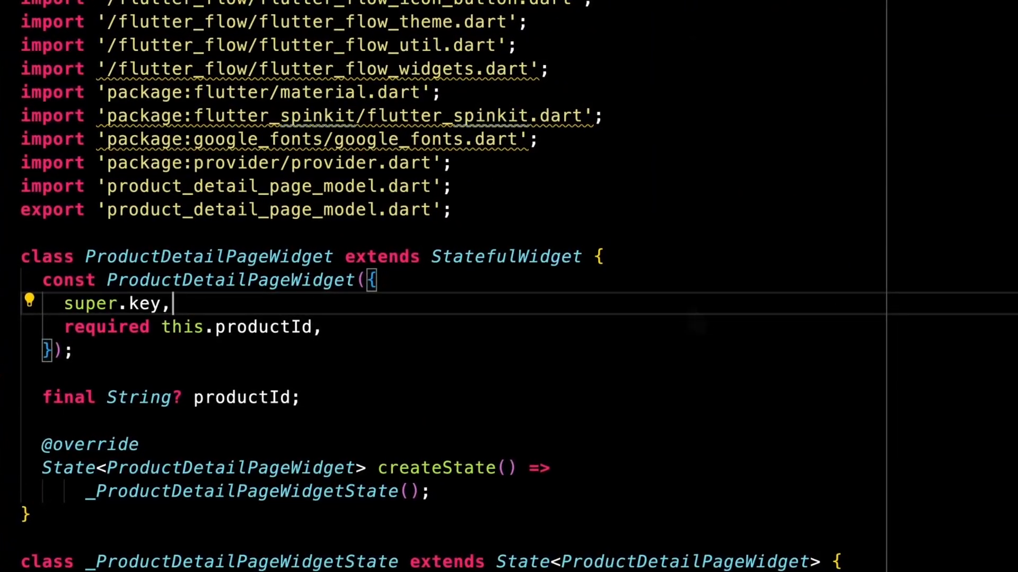
click(553, 329)
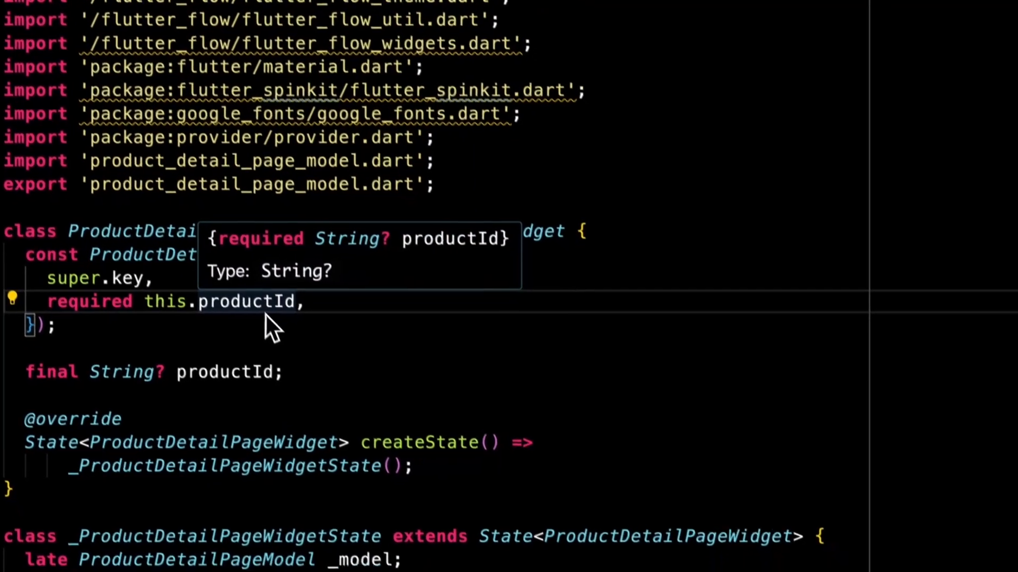
scroll(470, 309, down, 5)
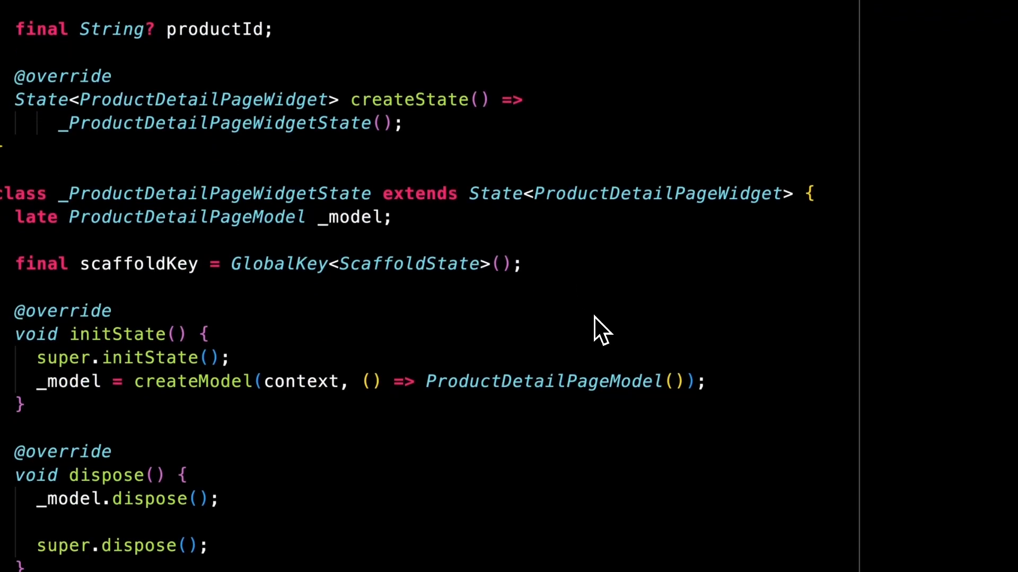
scroll(768, 376, down, 6)
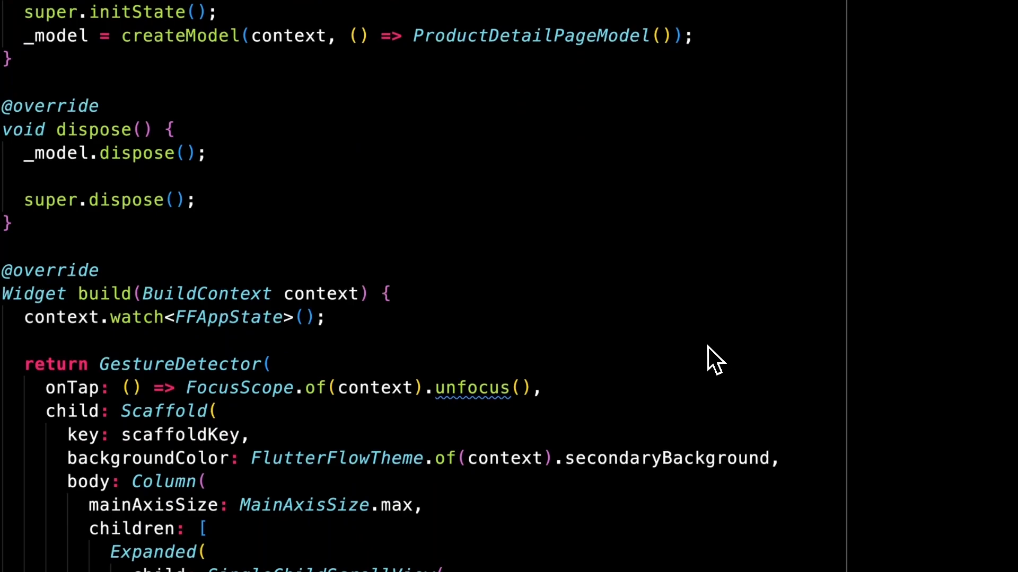
scroll(710, 356, down, 1)
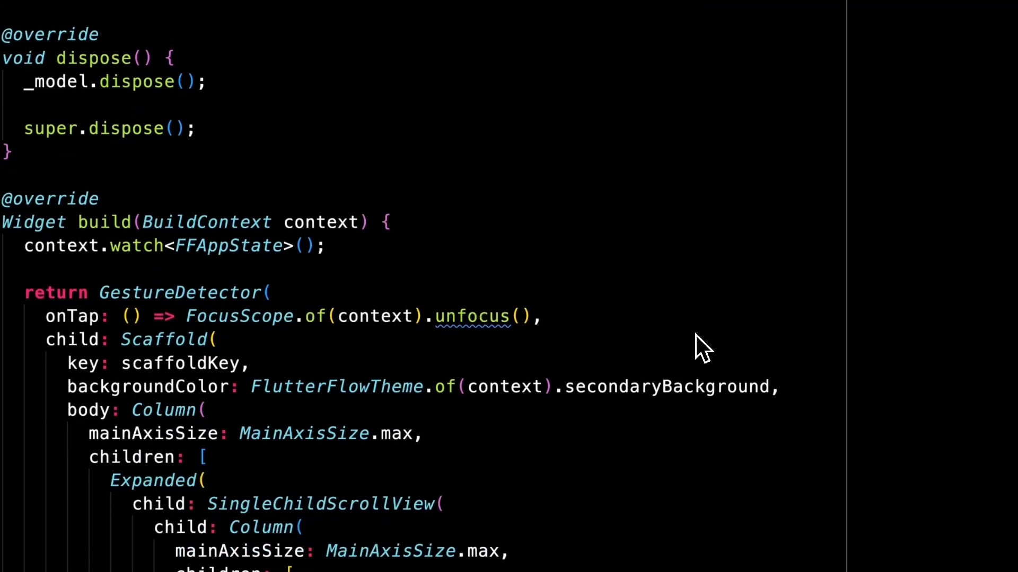
scroll(697, 342, up, 15)
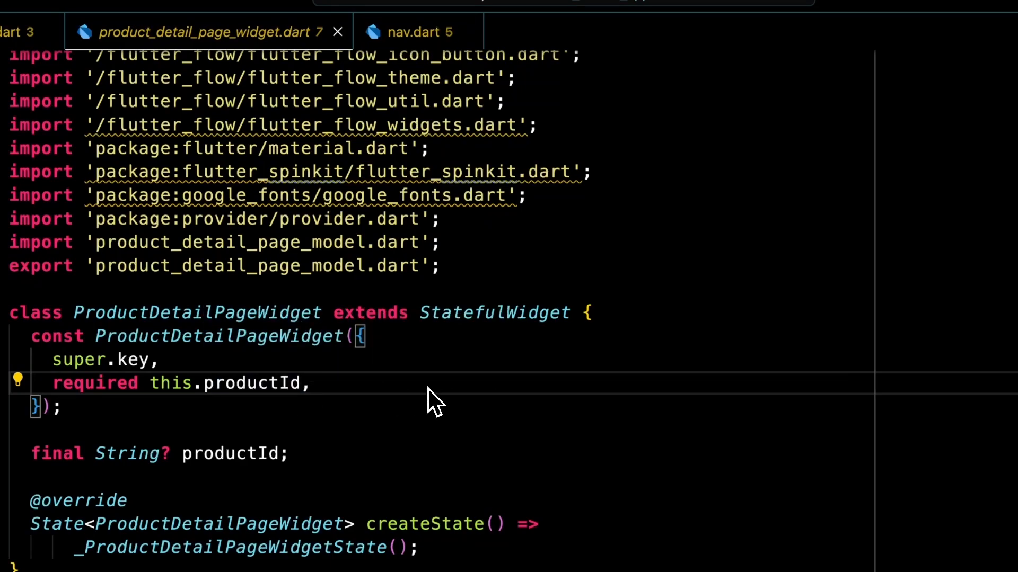
Return to nav.dart and locate the ProductDetailPage FFRoute at the end of the route list.
click(404, 33)
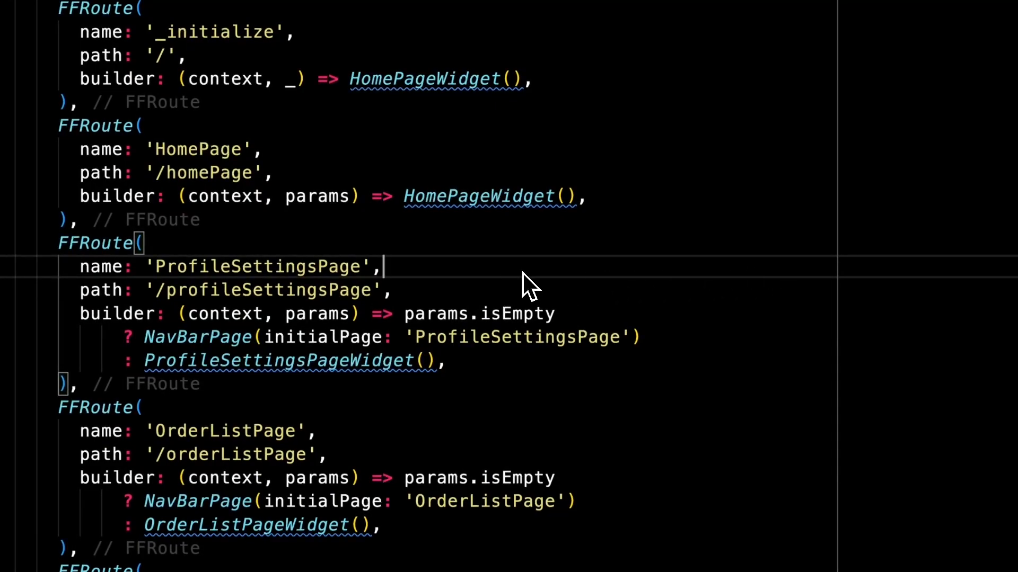
scroll(573, 393, down, 4)
scroll(578, 382, down, 10)
scroll(571, 371, down, 4)
click(431, 246)
click(590, 336)
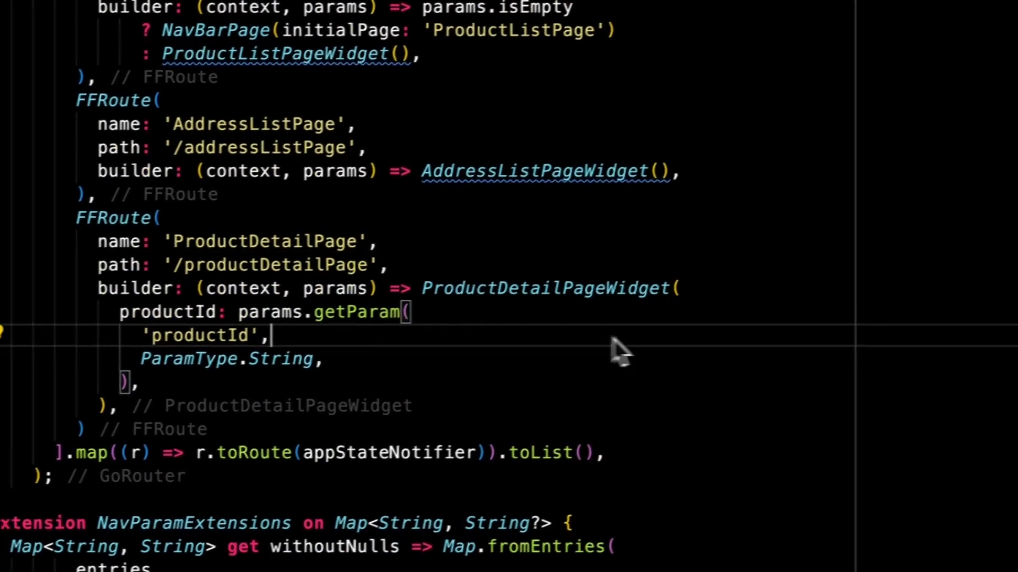
Examine how the ProductDetailPage route's builder reads productId with params.getParam and passes it to ProductDetailPageWidget.
mouse_move(340, 300)
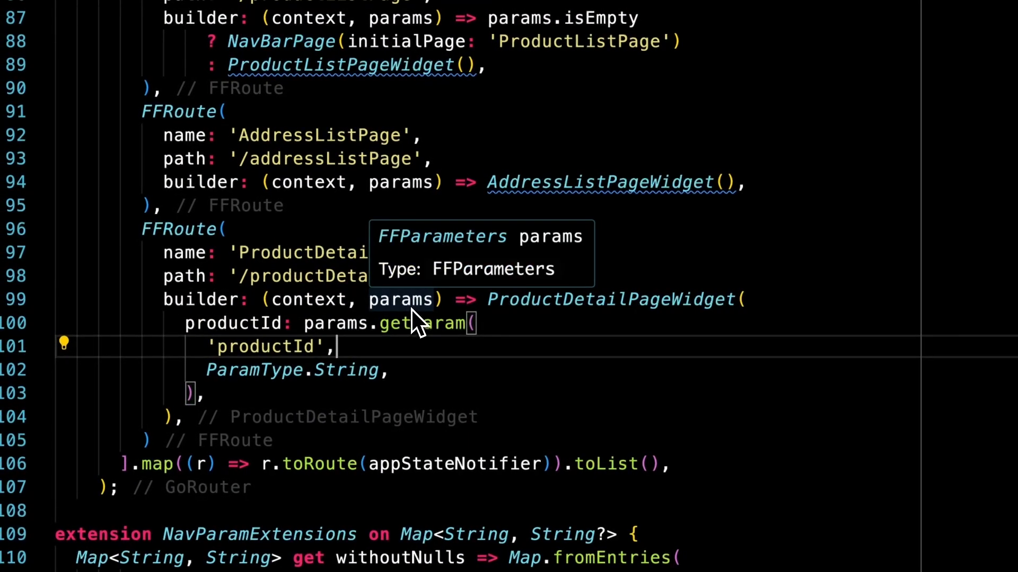
click(412, 307)
click(799, 308)
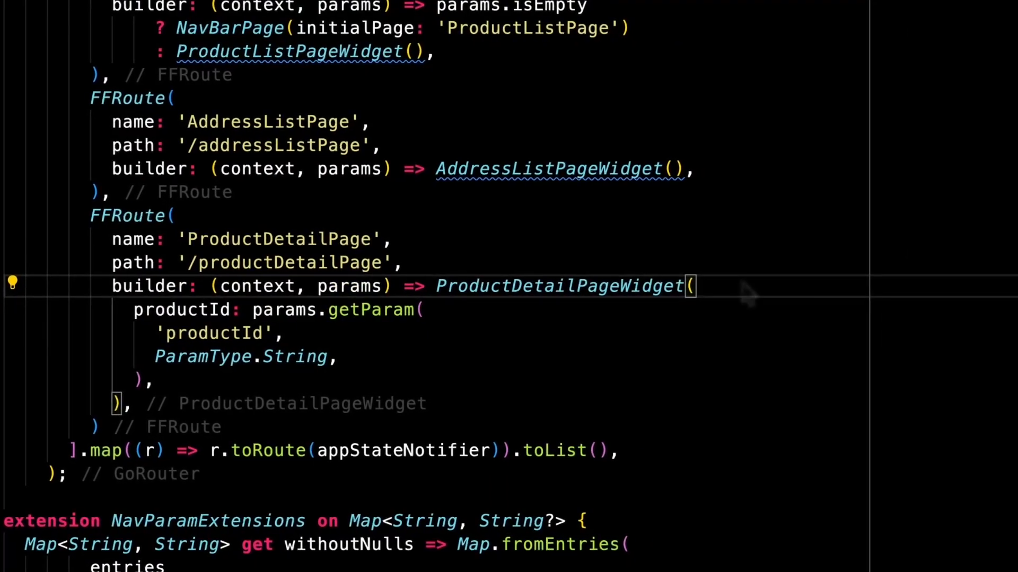
key(Down)
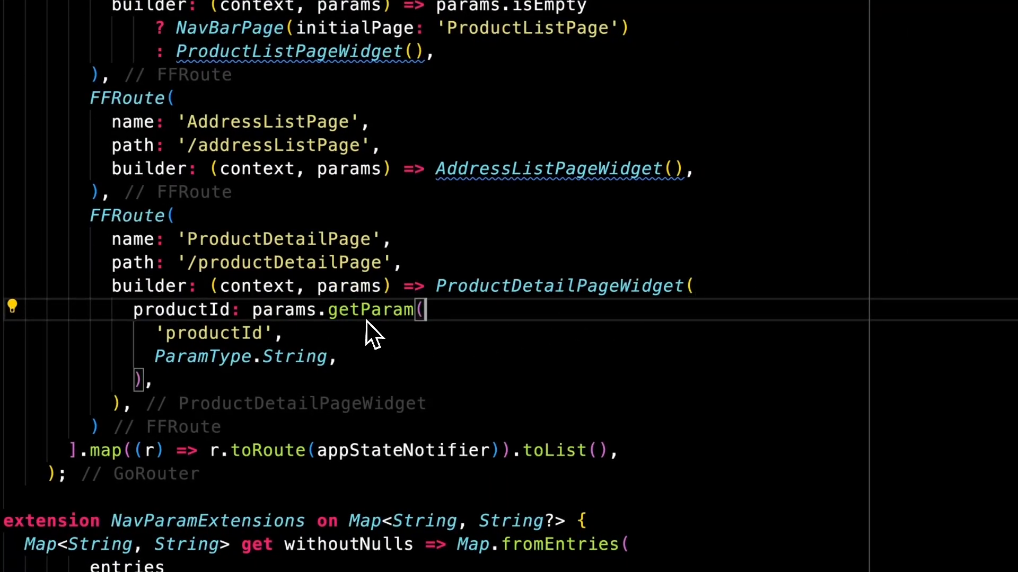
click(288, 337)
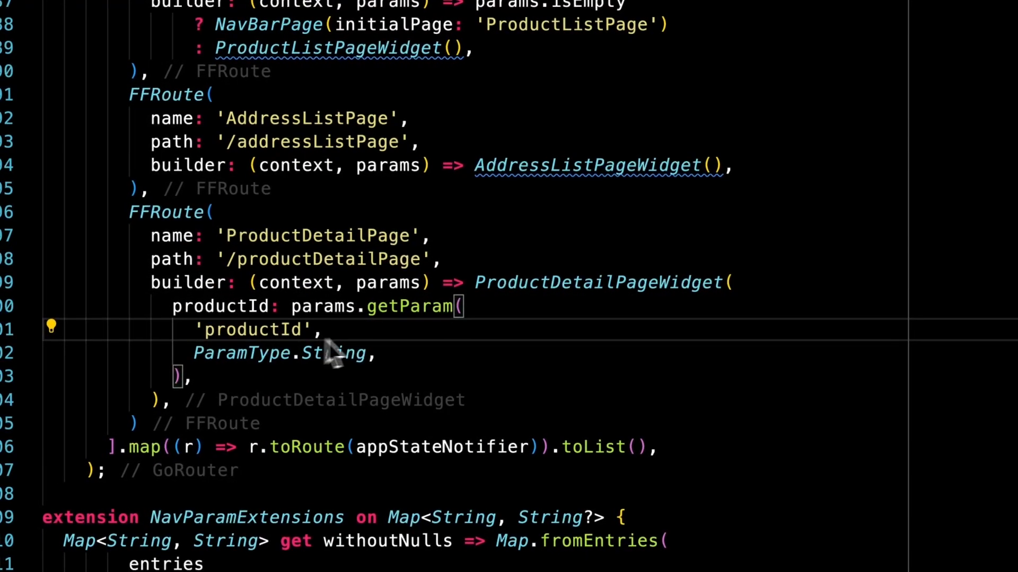
click(195, 311)
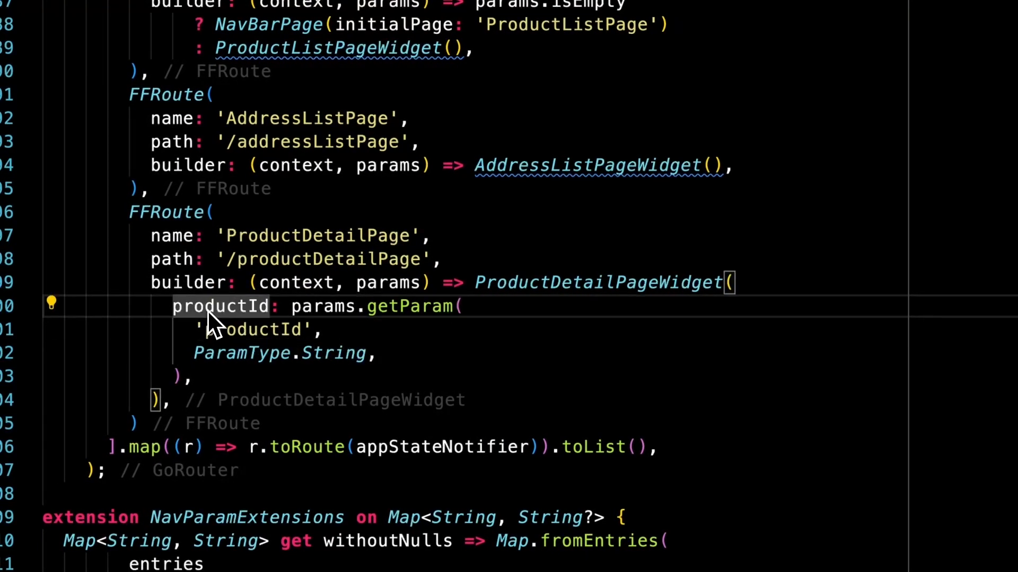
click(635, 282)
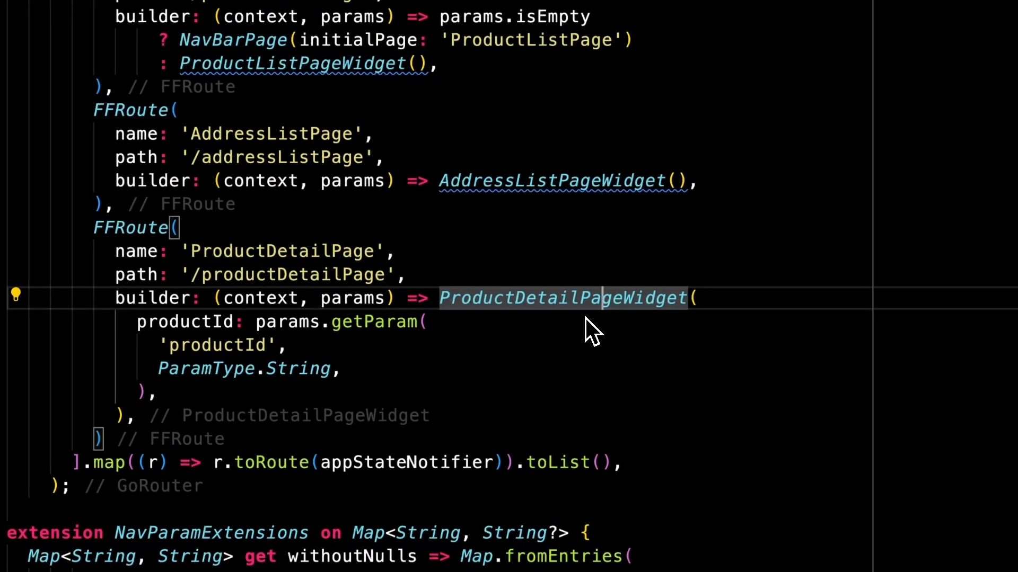
Go to the ProductDetailPageWidget definition and search the file for productId, stopping at its use in the Hero tag.
super+click(559, 302)
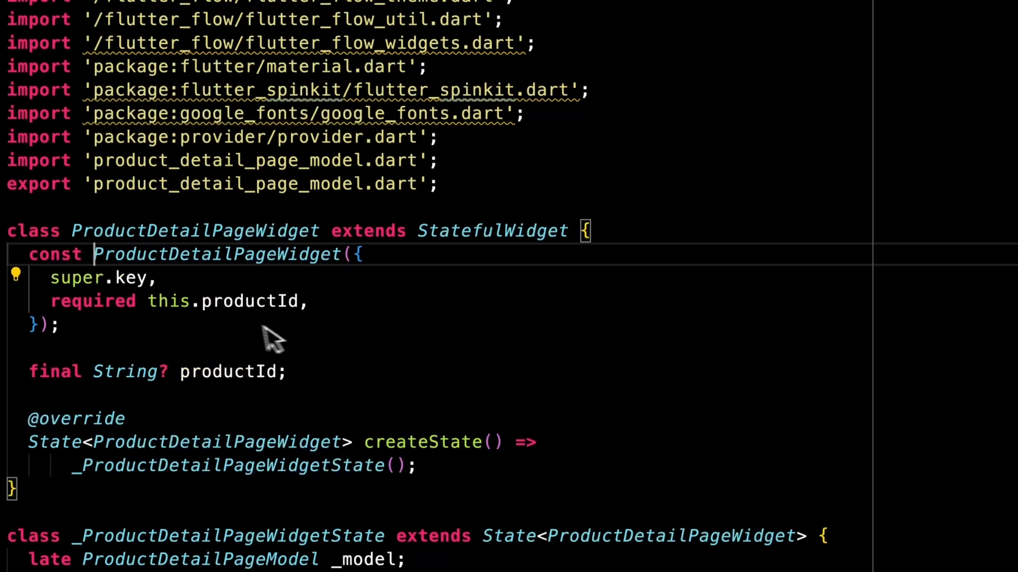
click(267, 311)
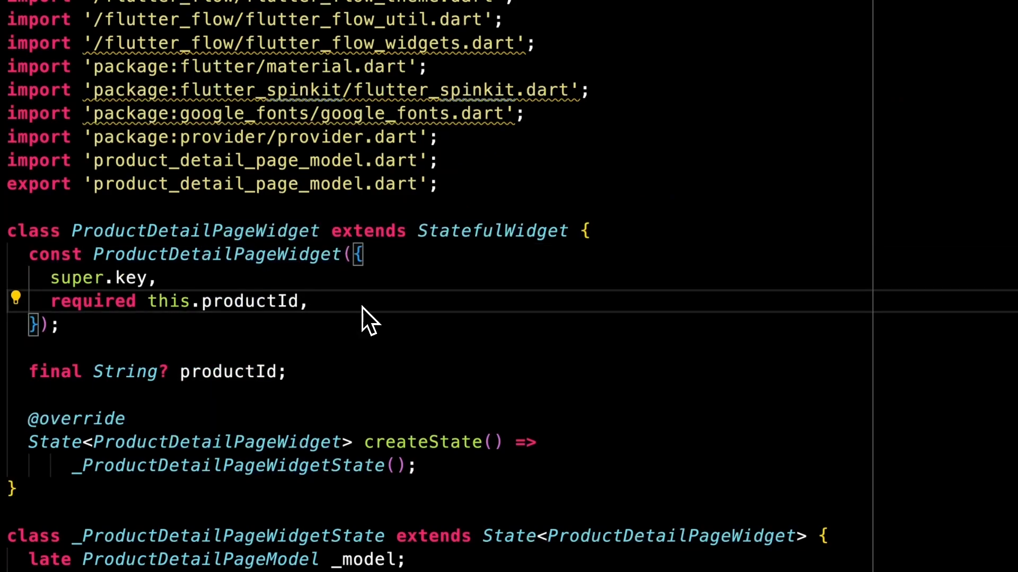
double_click(291, 306)
key(super+f)
key(Return)
key(Return)
key(Escape)
click(539, 252)
Examine the Image.network expression in the Hero that filters FFAppState Products by comparing widget.productId with e.id.
scroll(579, 328, down, 2)
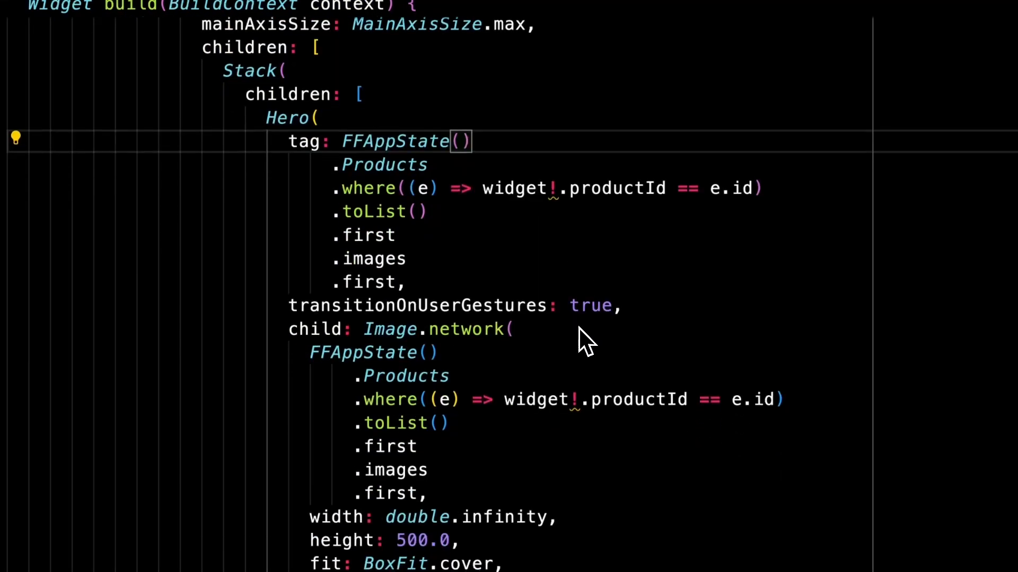
scroll(584, 313, up, 1)
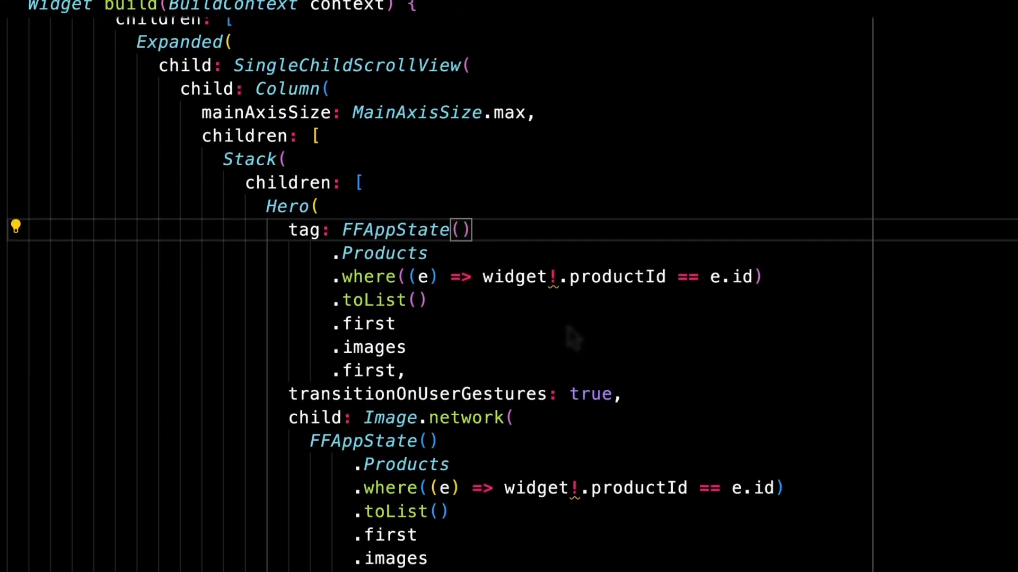
scroll(562, 334, down, 2)
click(305, 339)
click(487, 359)
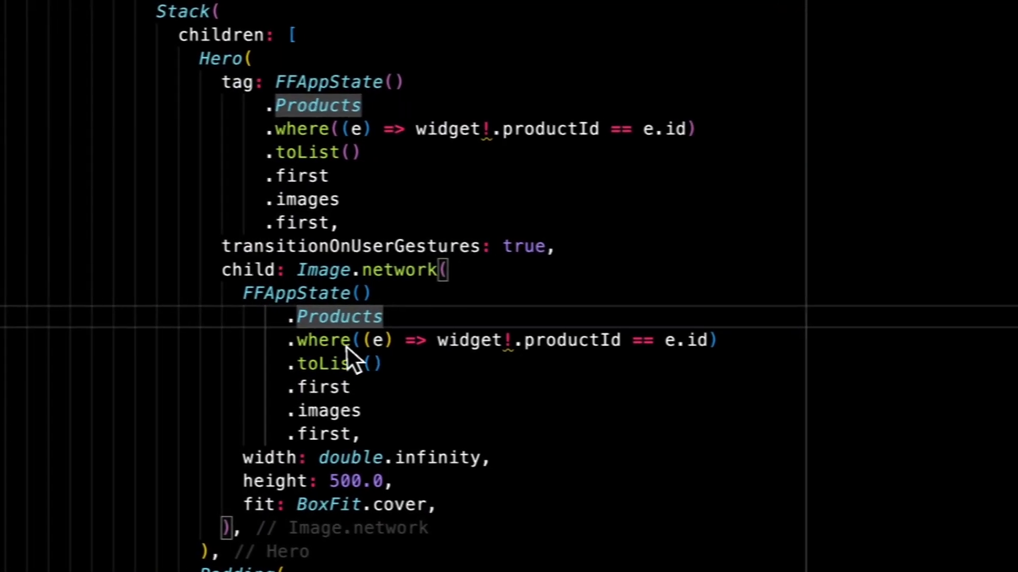
click(704, 341)
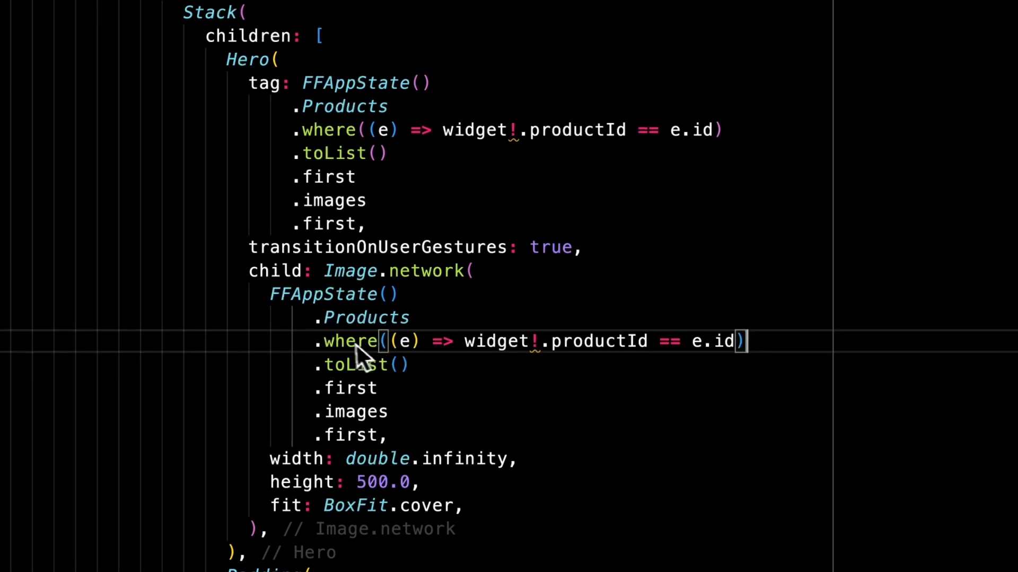
click(596, 345)
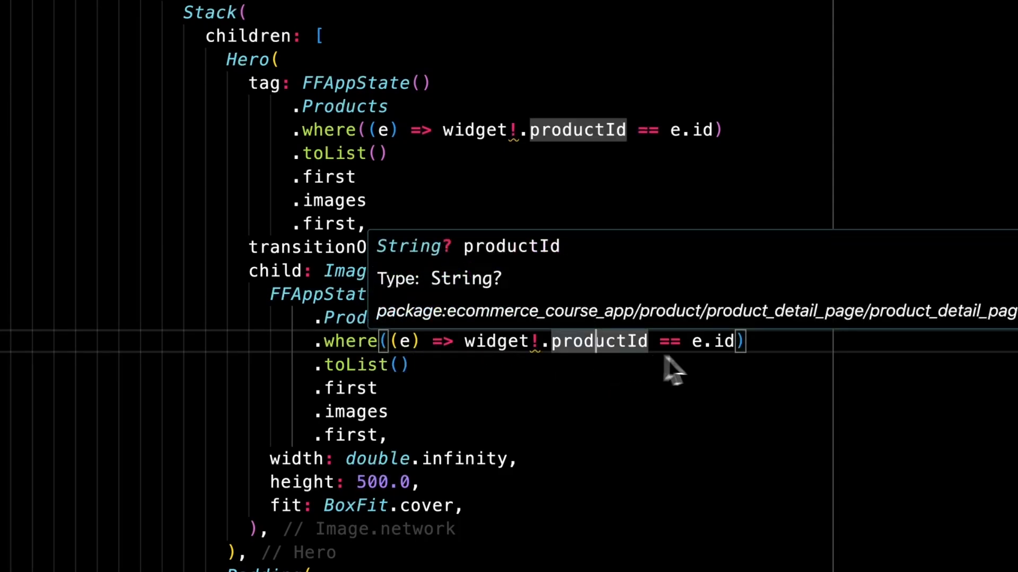
click(738, 347)
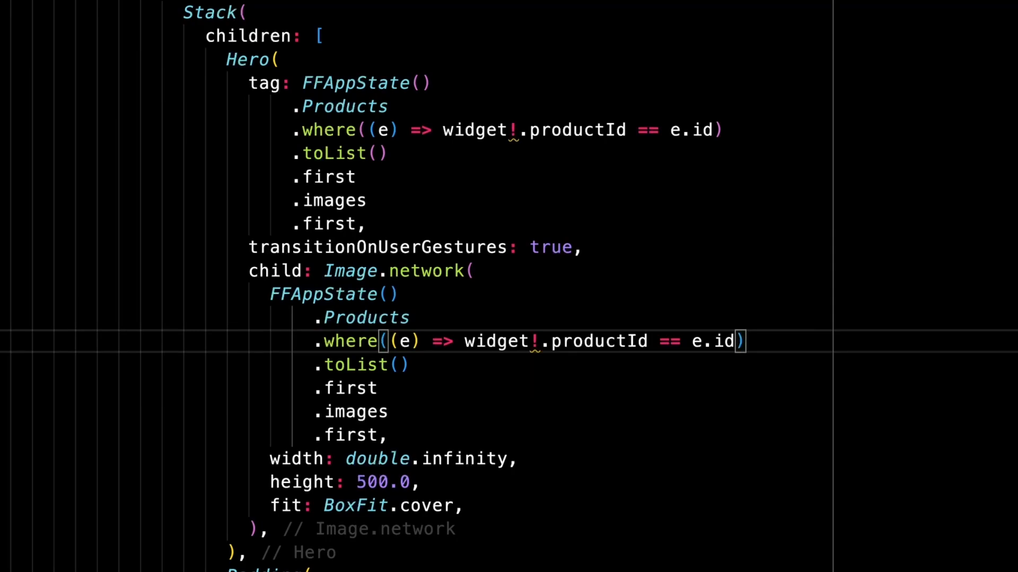
Trace the first, images and first calls after the product filter, and select the whole FFAppState image expression.
click(431, 392)
key(Down)
key(Down)
key(Right)
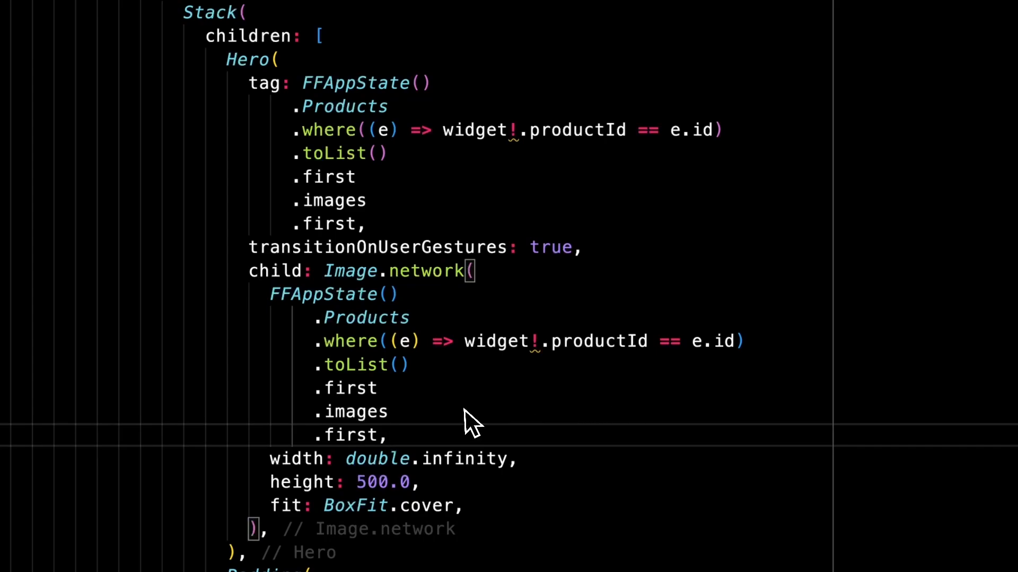
shift+click(269, 300)
Locate the back icon button's onPressed handler and inspect its navigateBack comment and context.safePop call.
click(566, 302)
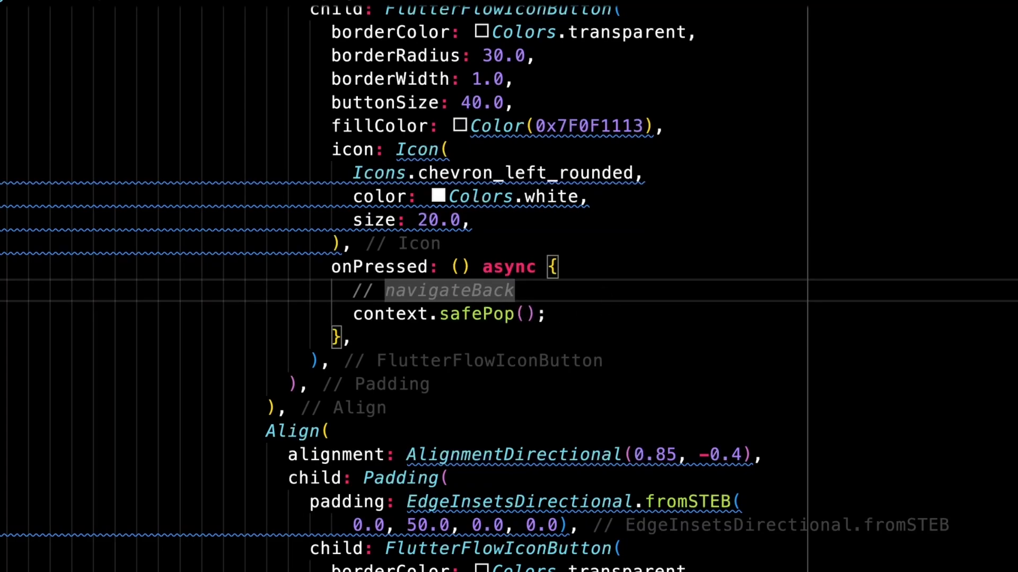
key(super+Left)
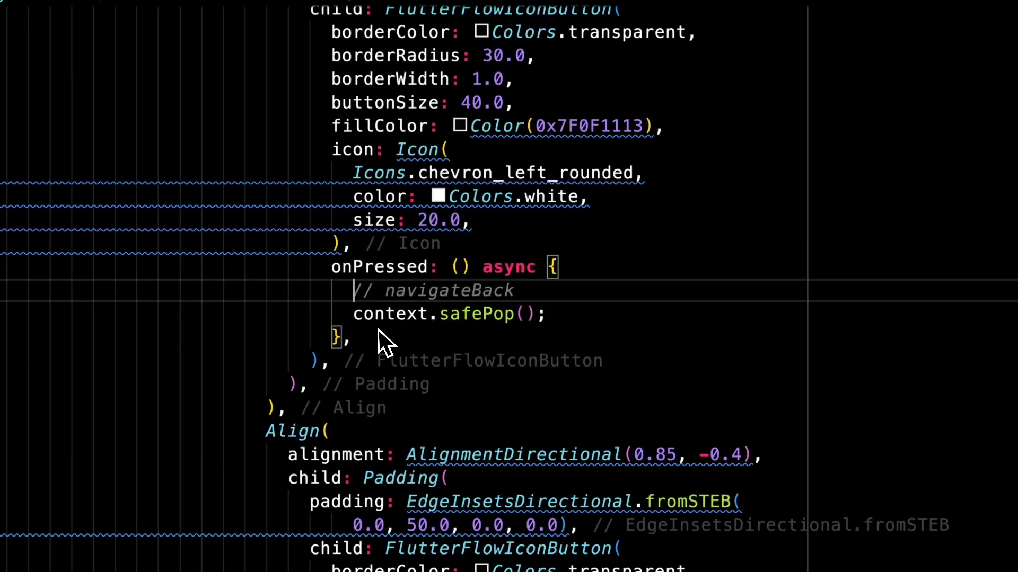
click(576, 321)
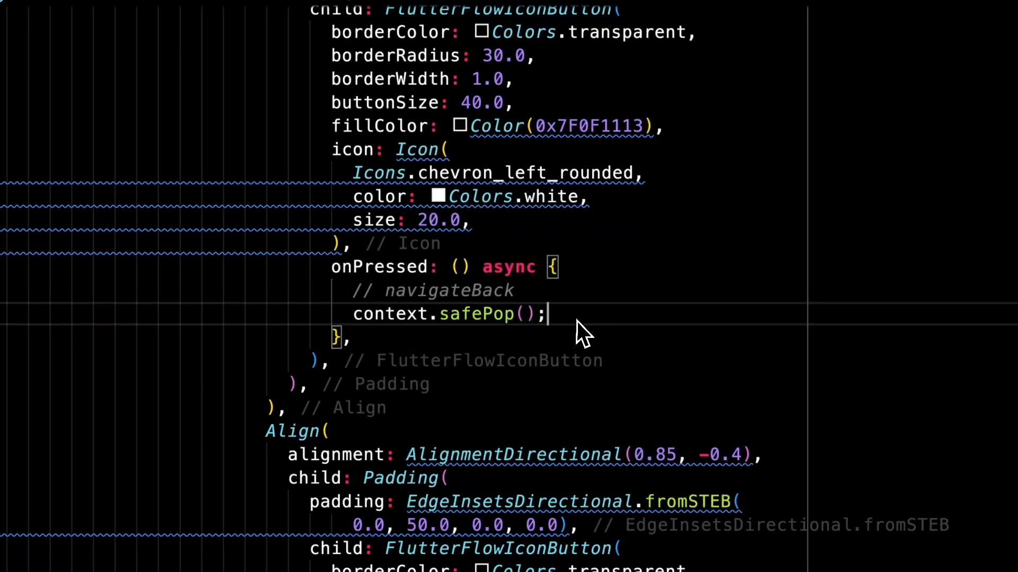
Go to the safePop definition in nav.dart and examine its canPop check, pop branch and go('/') fallback.
super+click(479, 320)
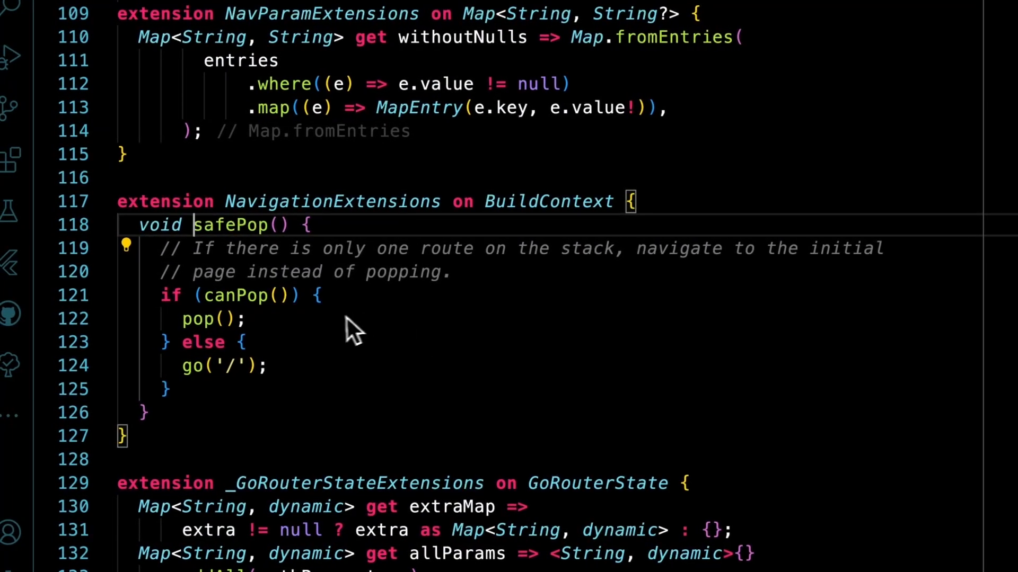
click(322, 318)
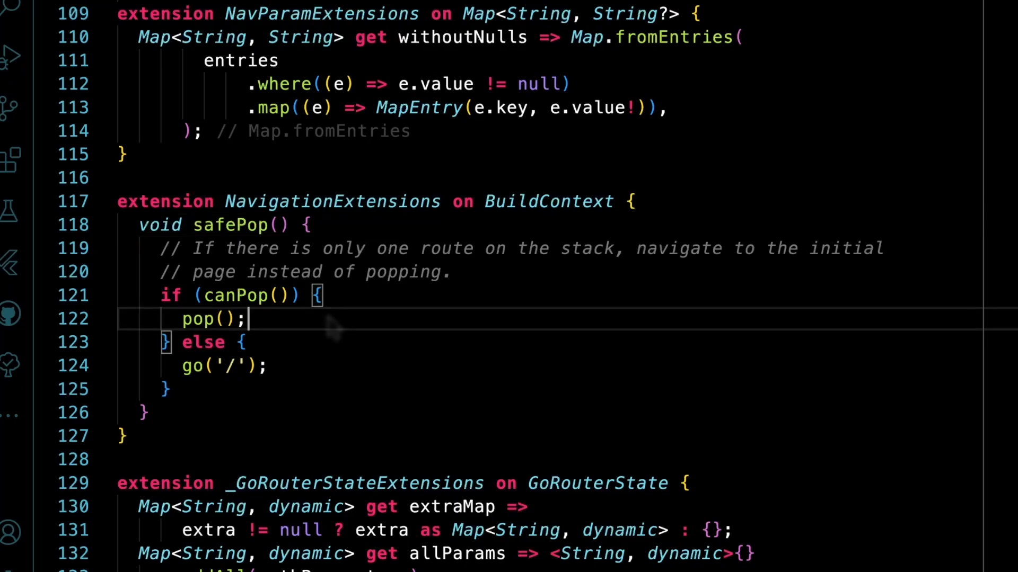
key(Down)
key(Down)
key(Right)
key(Right)
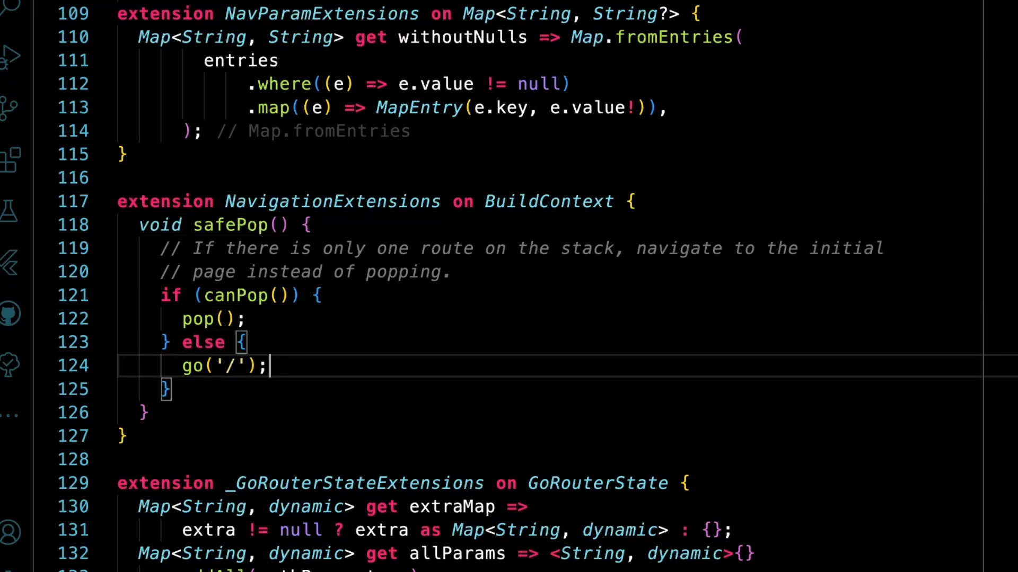